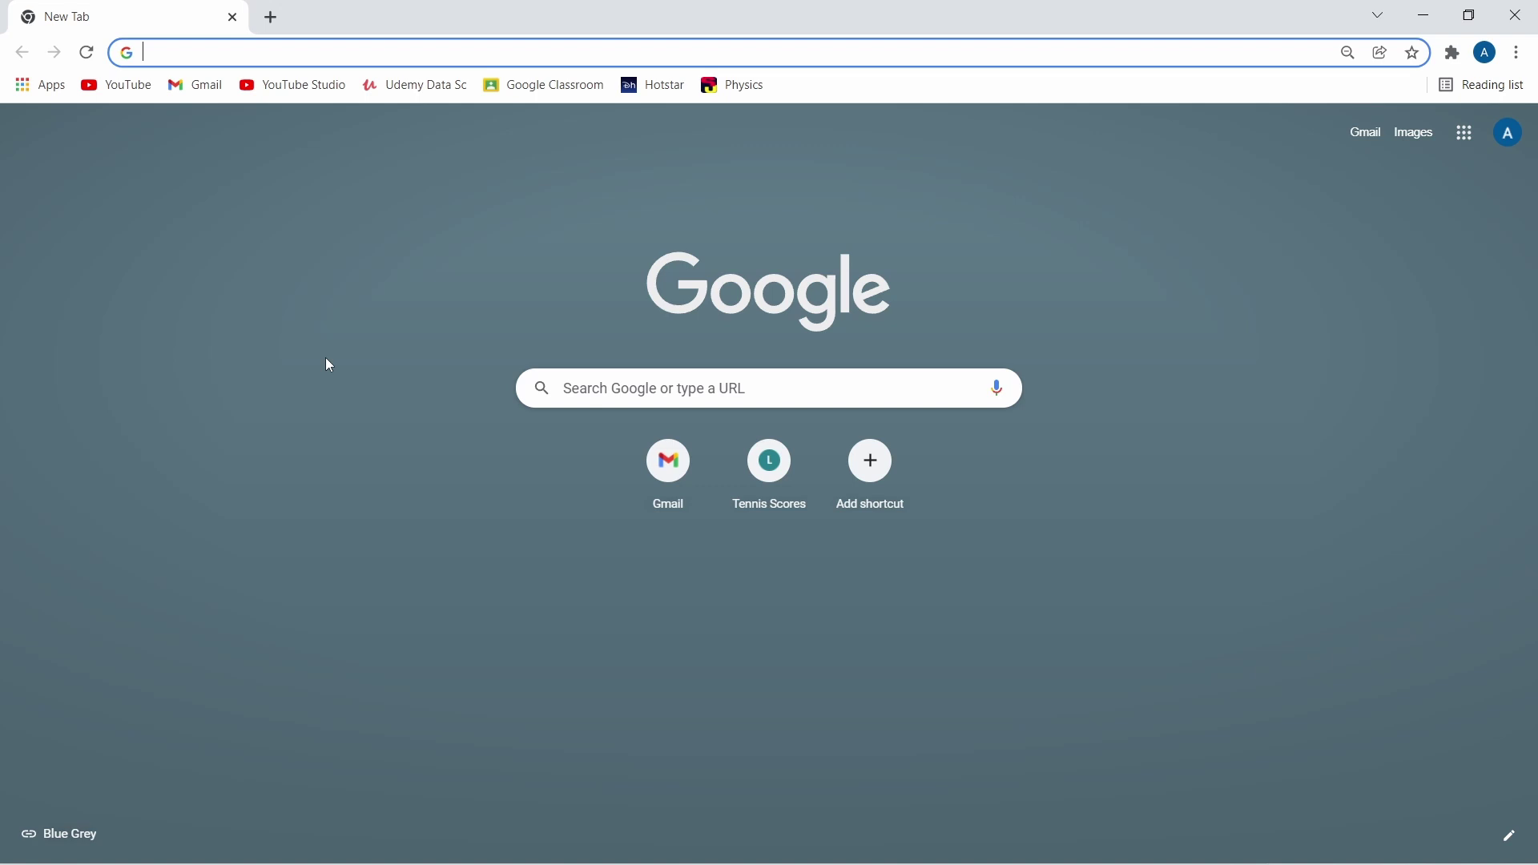
# Search the web for profreehost
pyautogui.write('pro')
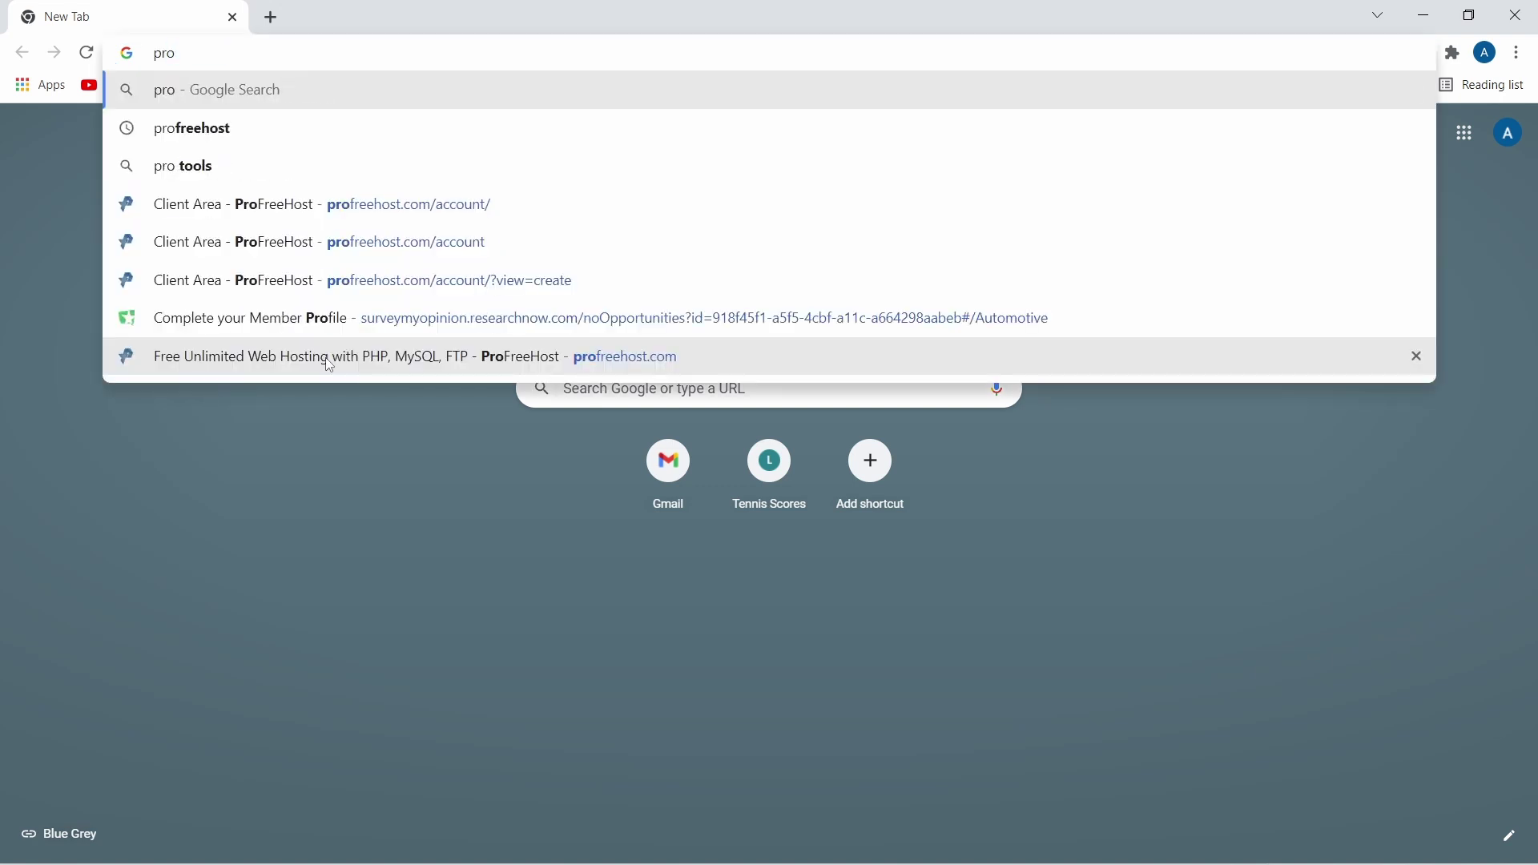
pyautogui.press('Down')
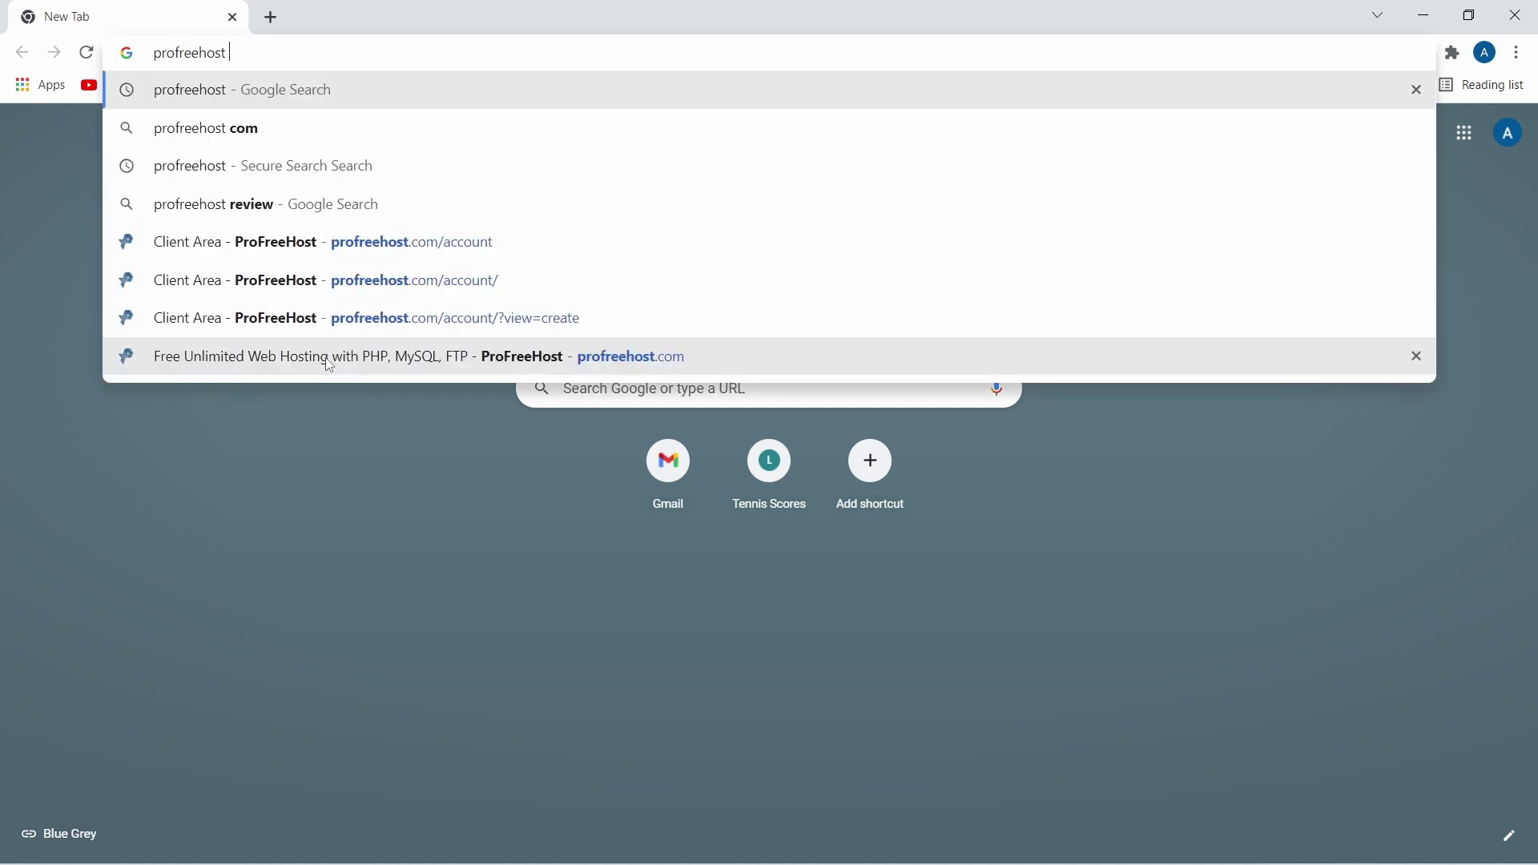
pyautogui.press('Return')
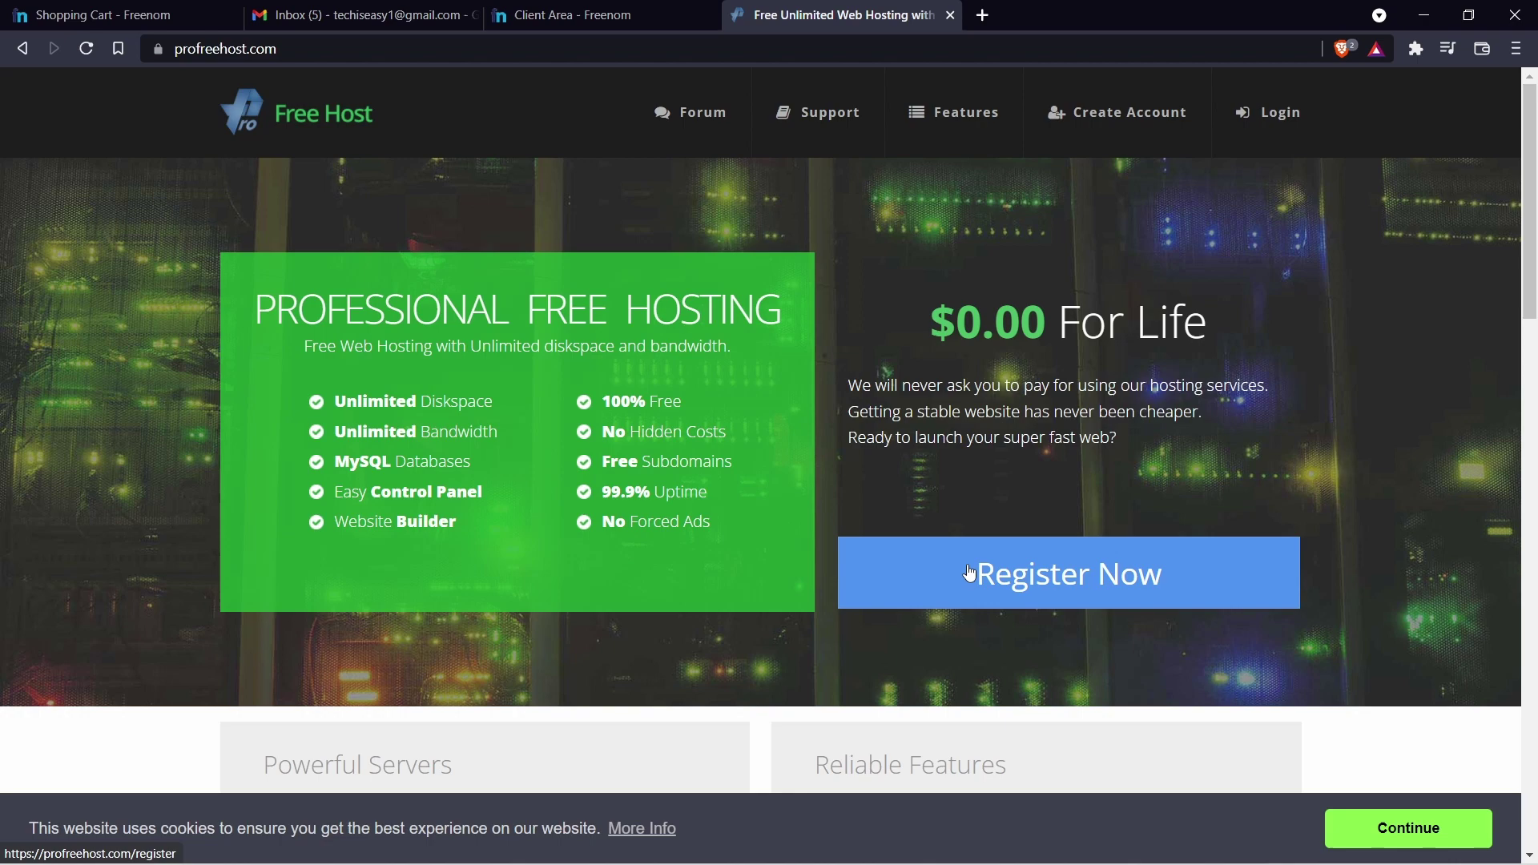
# Open ProFreeHost's registration form and fill in the account's e-mail address
pyautogui.click(969, 573)
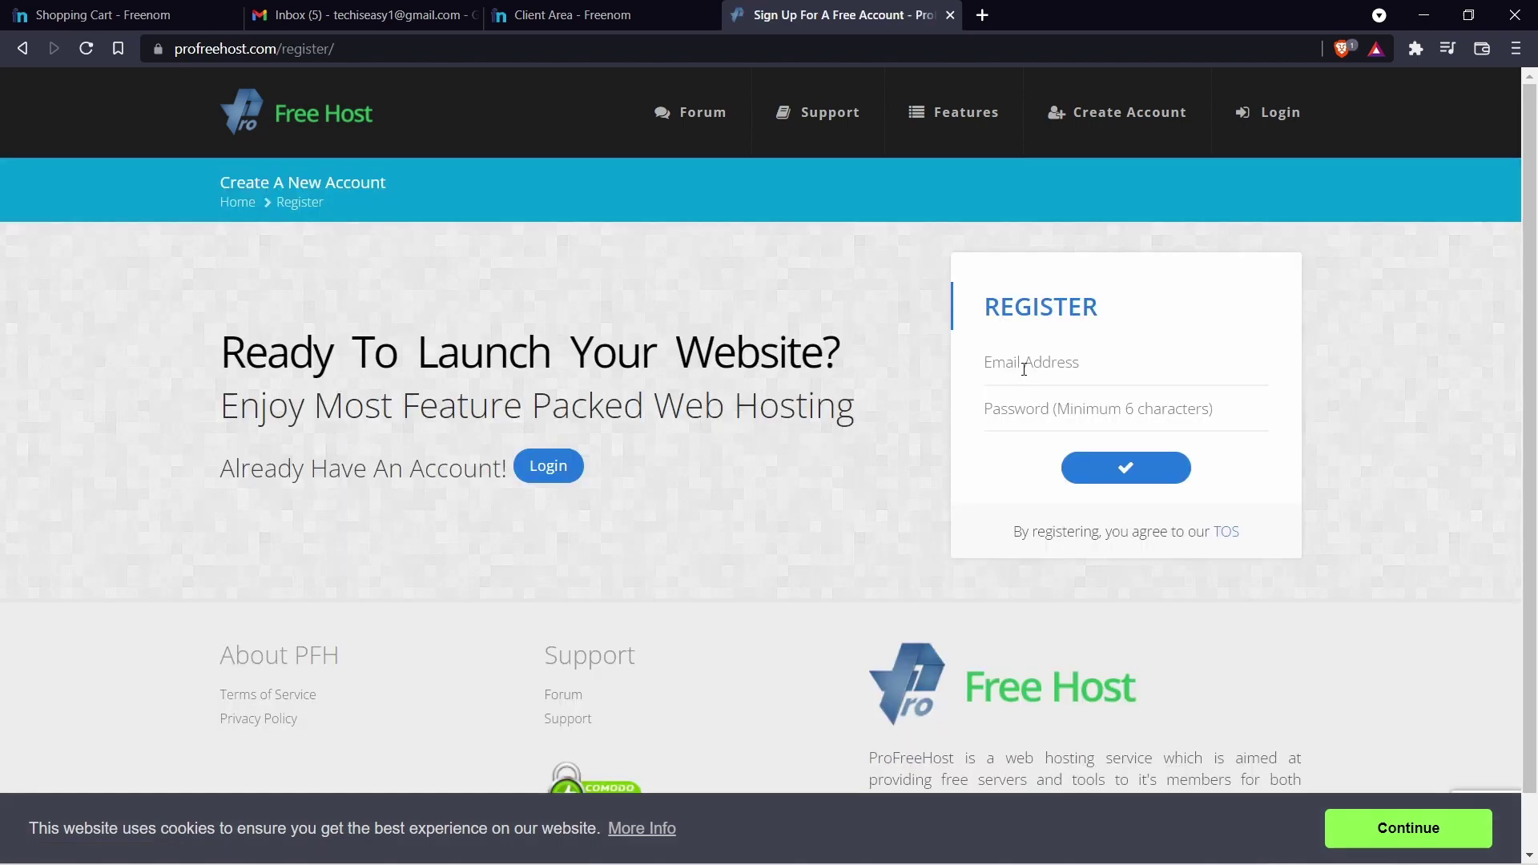
pyautogui.click(1024, 368)
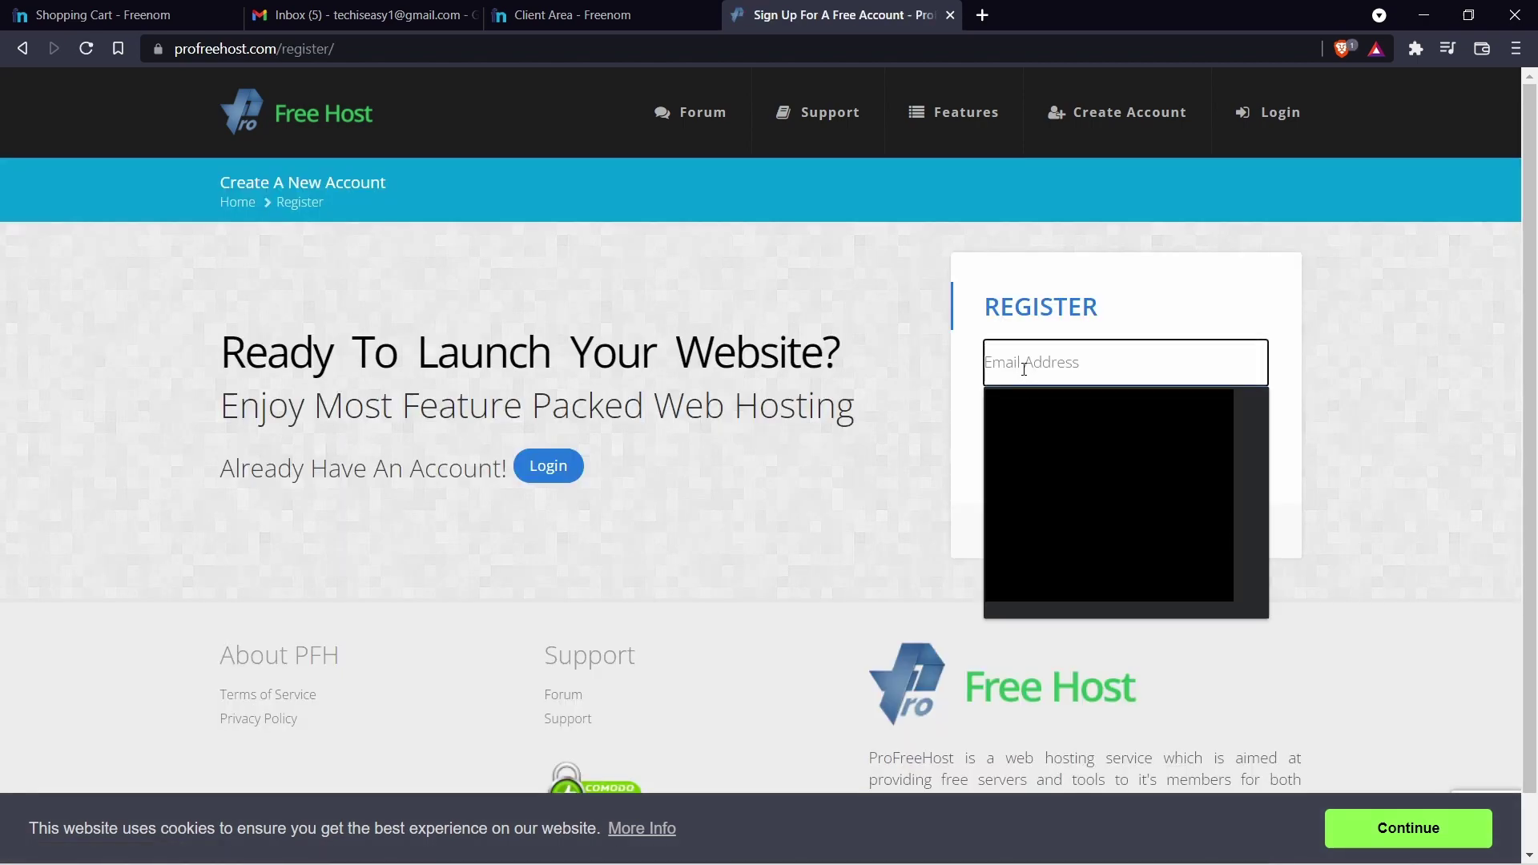
pyautogui.write('tec')
pyautogui.press('Down')
pyautogui.press('Tab')
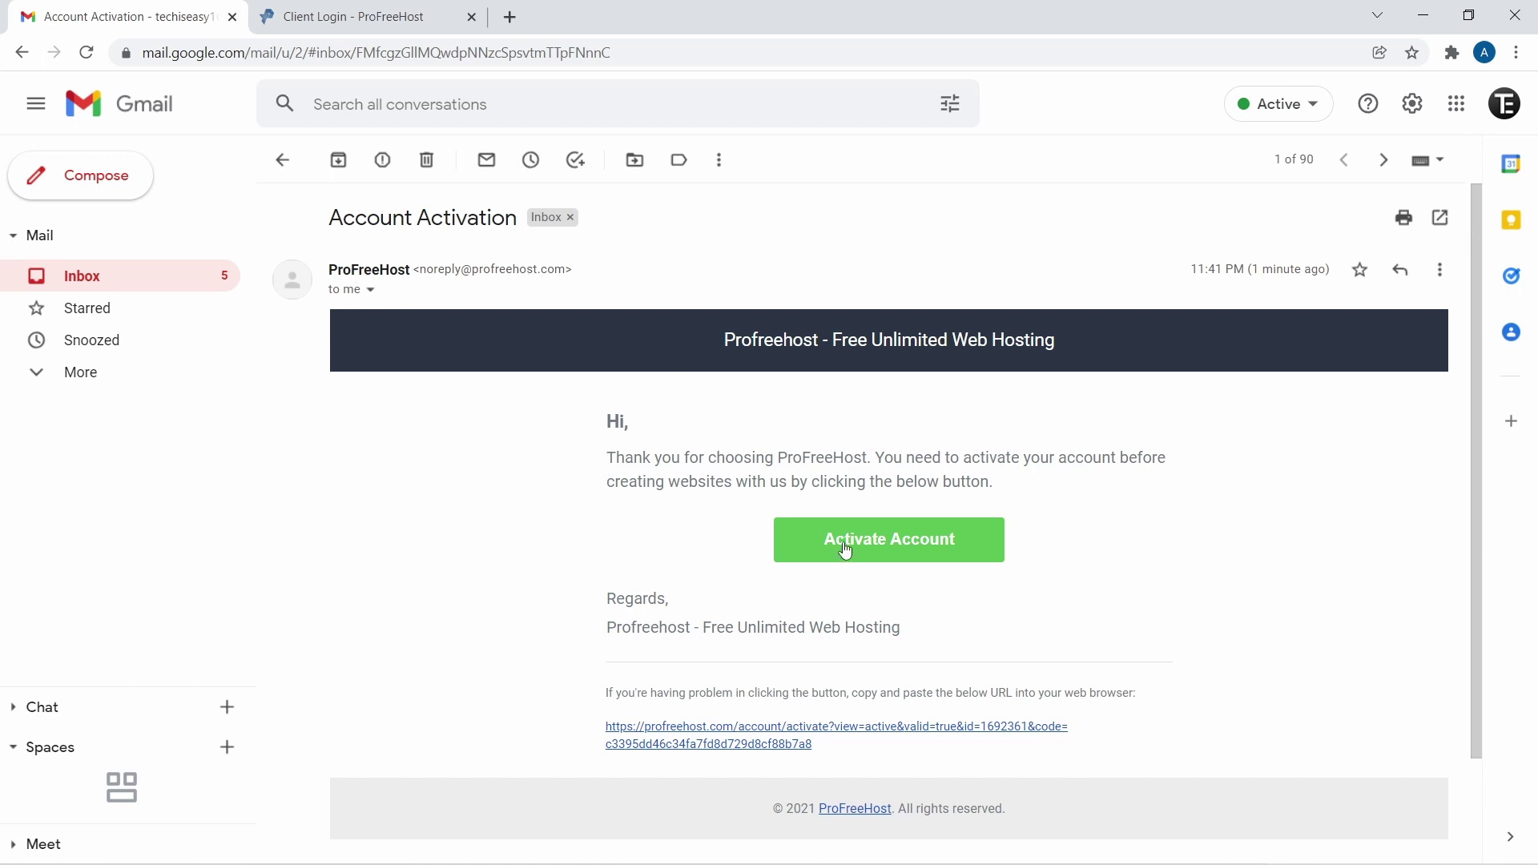
# Activate the ProFreeHost account from the activation e-mail and open the site's client area
pyautogui.click(931, 548)
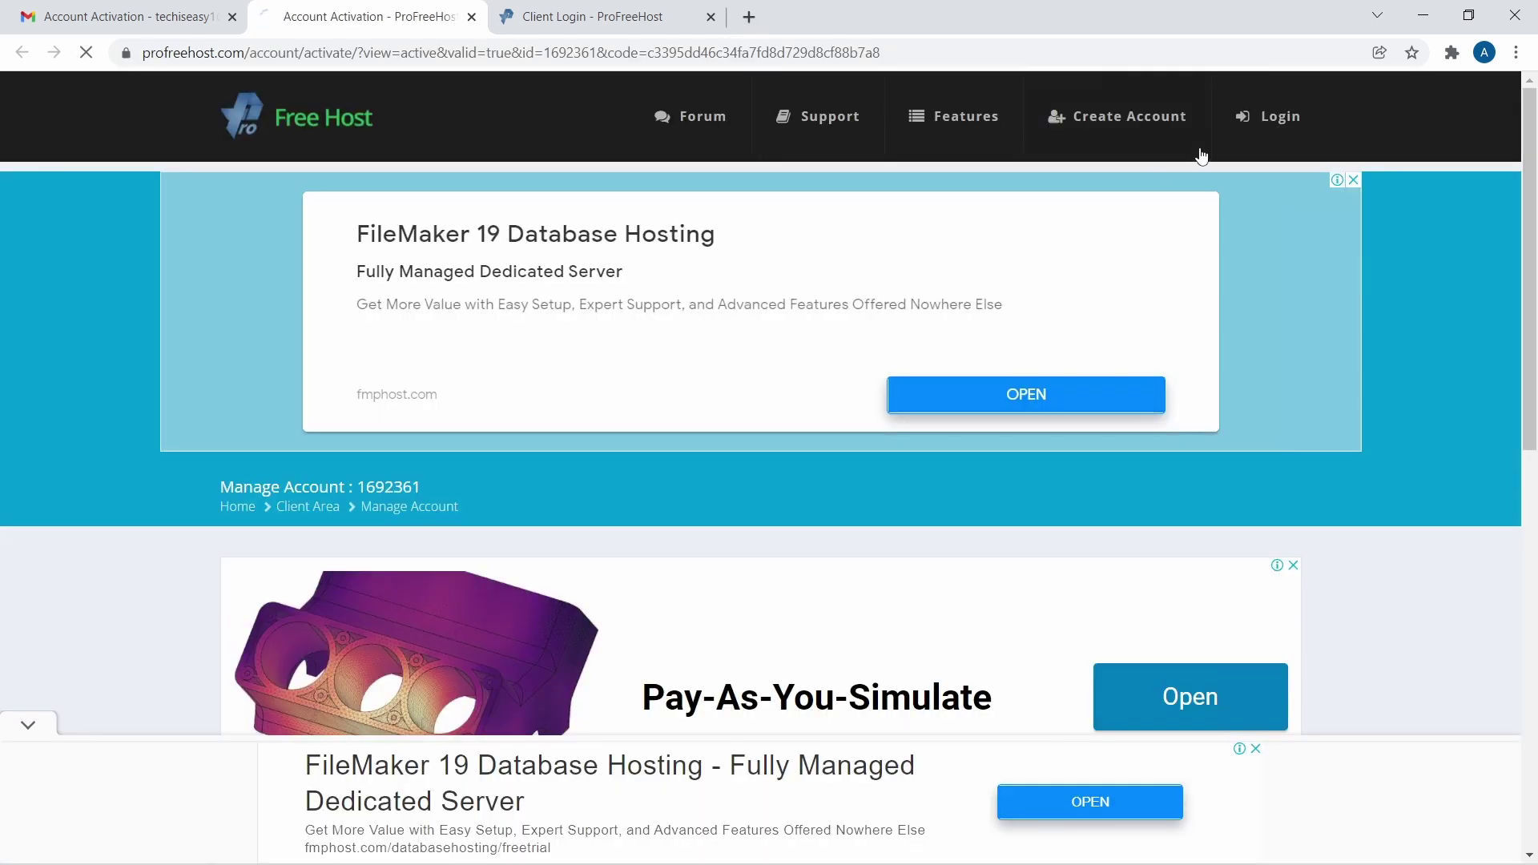
pyautogui.click(1247, 129)
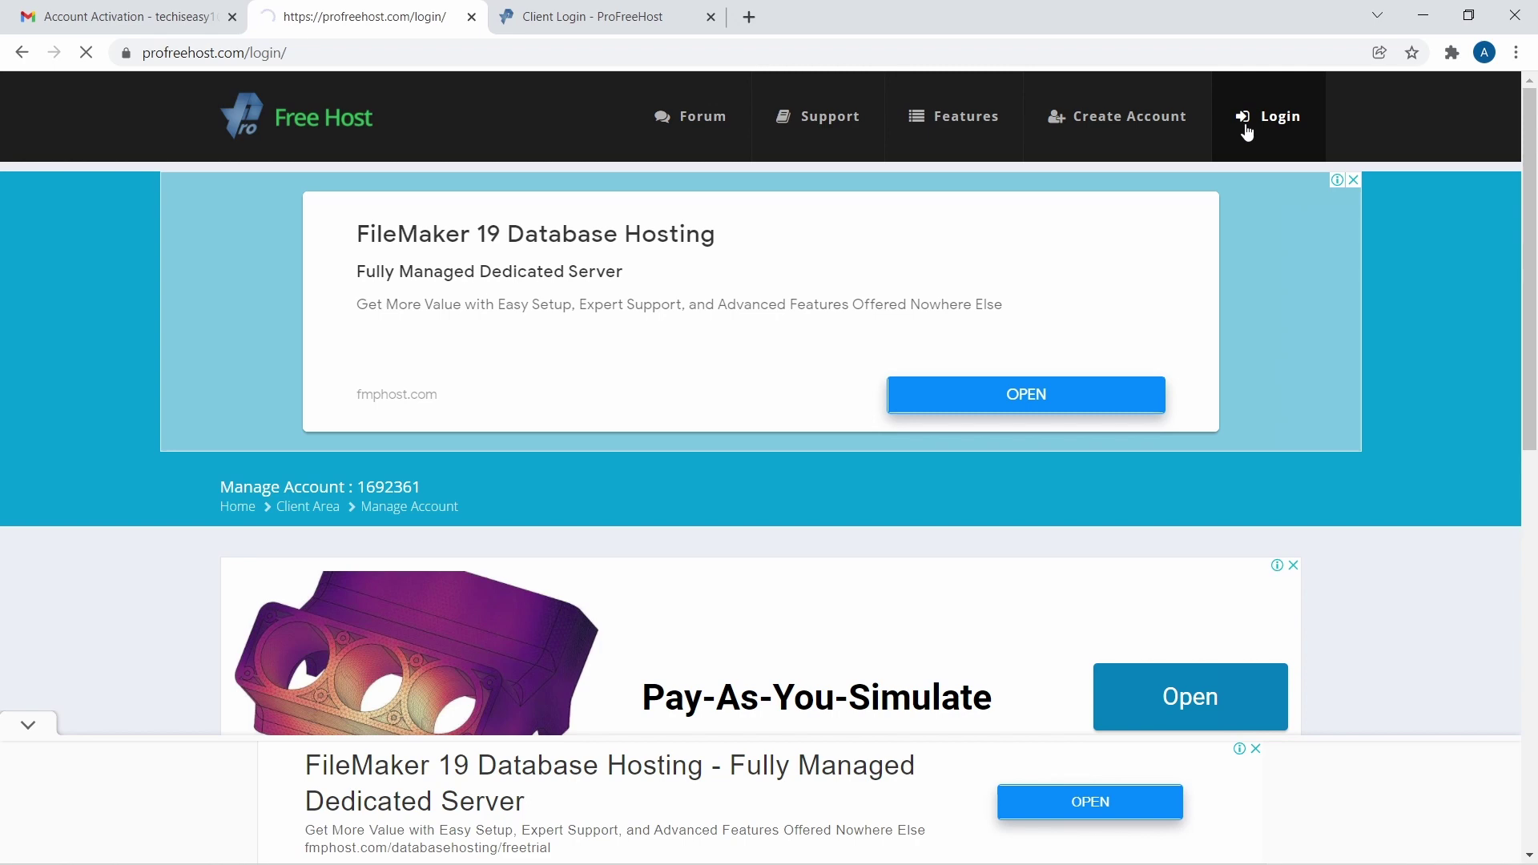
pyautogui.hotkey('ctrl', 'w')
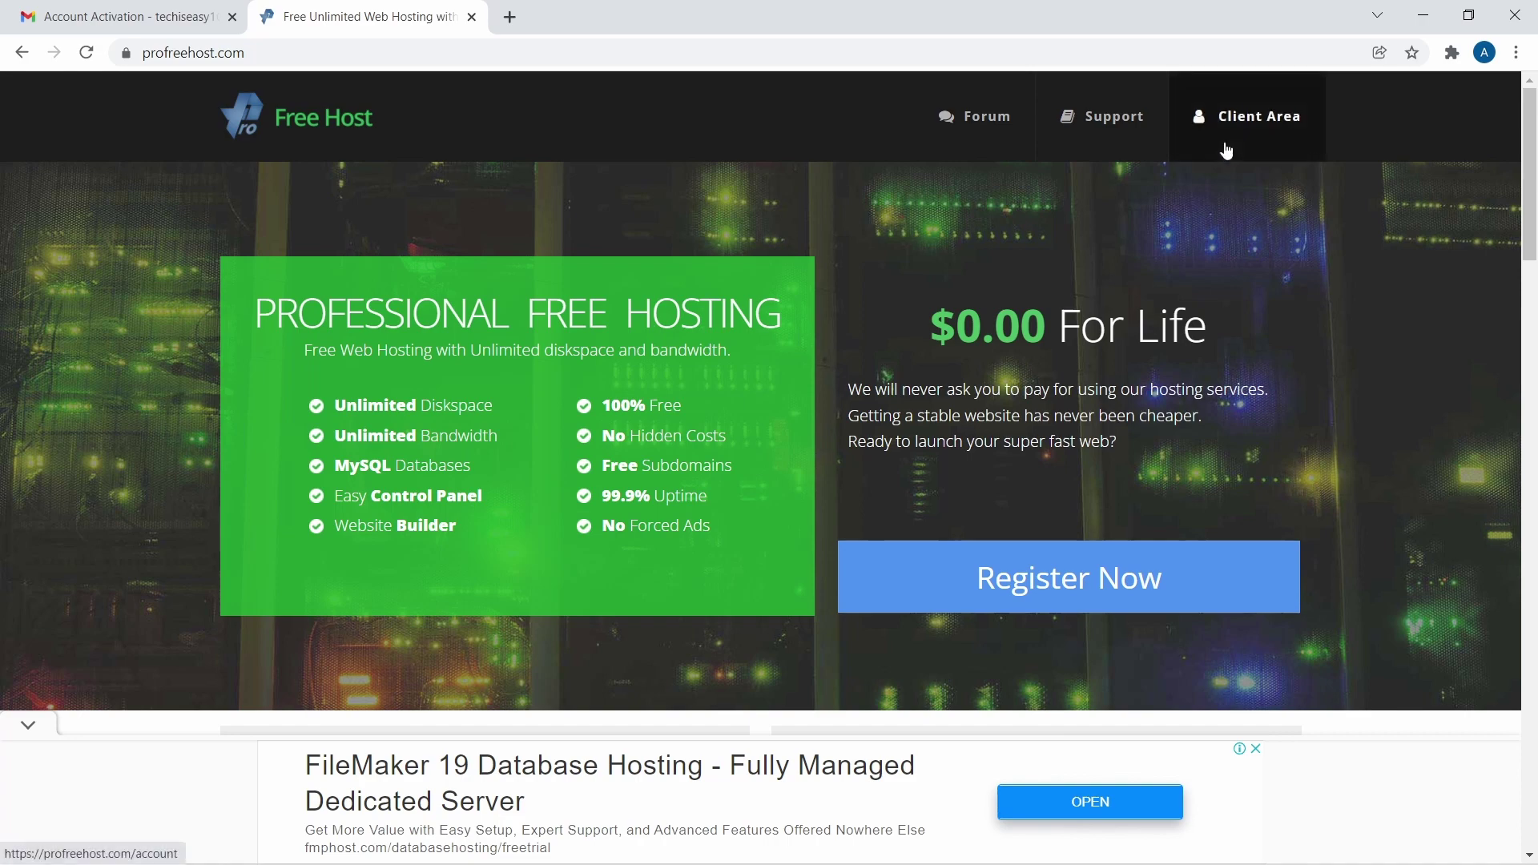
pyautogui.click(1245, 127)
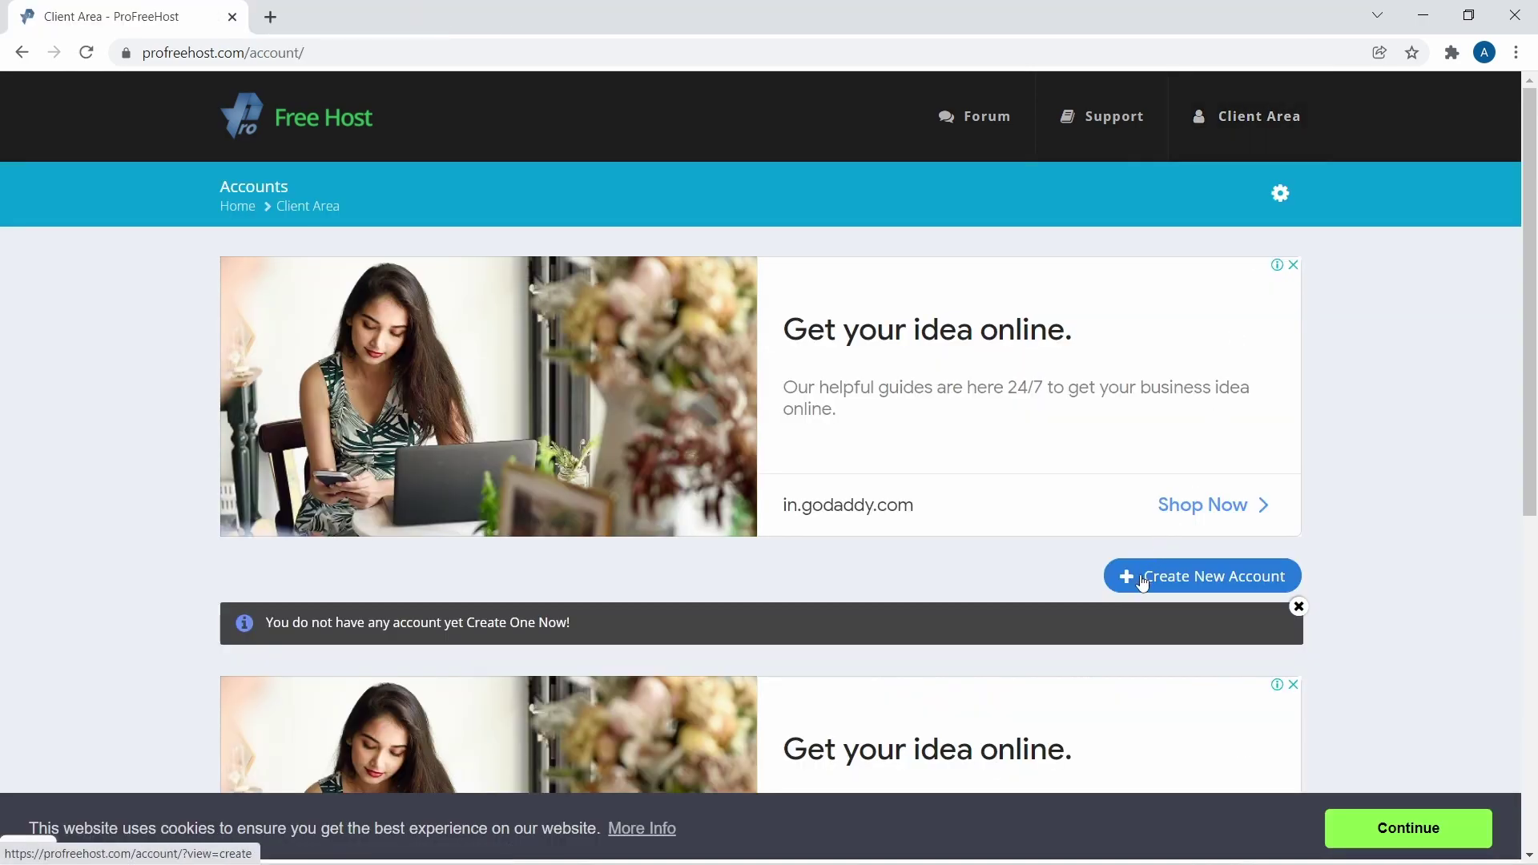
# Start a new hosting account and enter techiseasy as the website name
pyautogui.click(1142, 578)
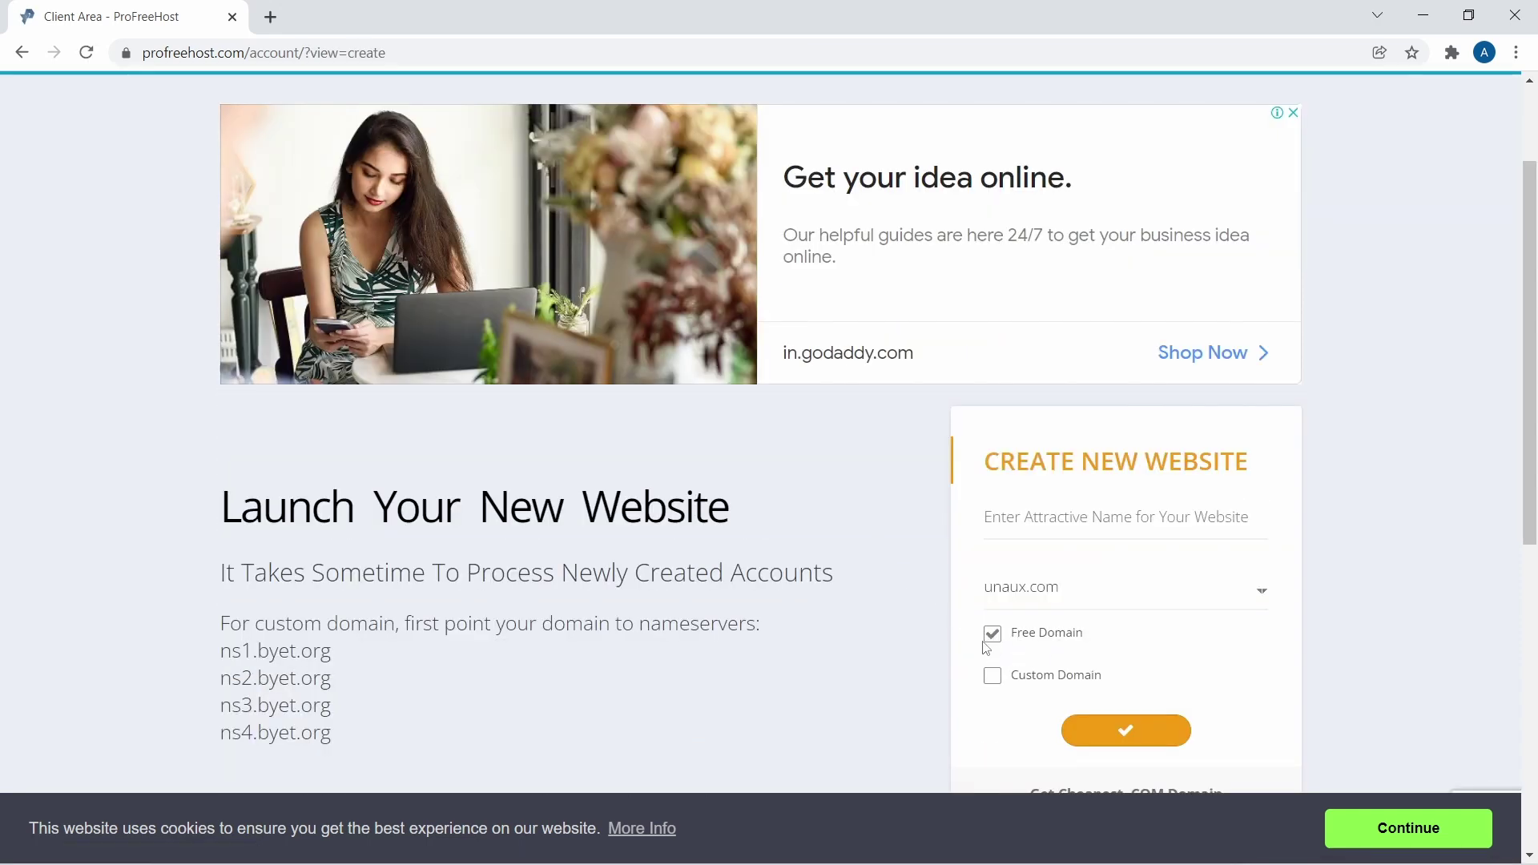
pyautogui.click(1002, 526)
pyautogui.write('tech')
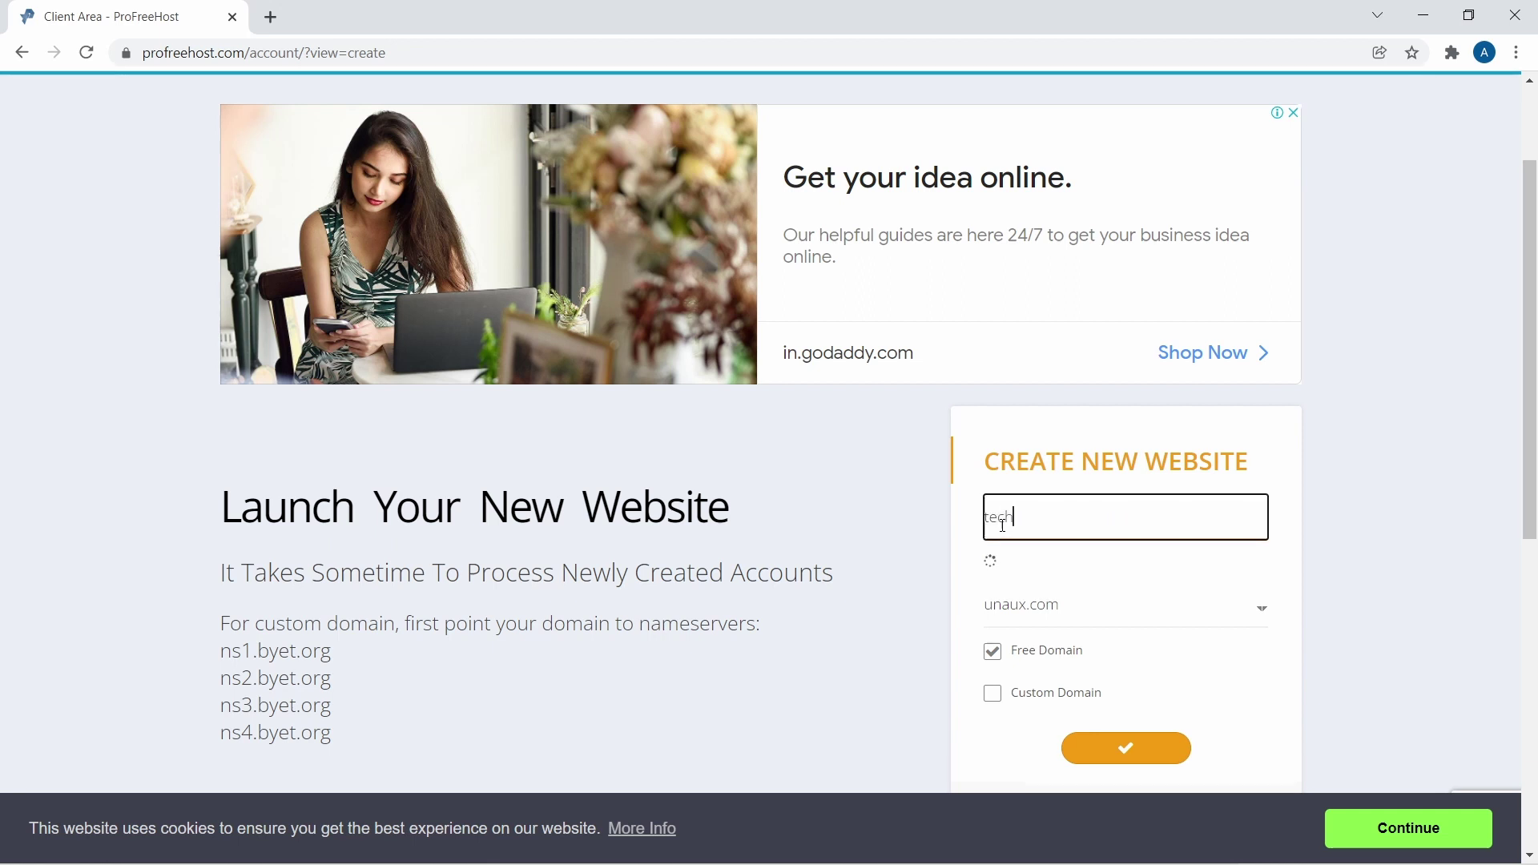
pyautogui.write('iseasy')
# Try ezyro.com as the website's free domain, and return the choice to unaux.com
pyautogui.scroll(-1, 1052, 536)
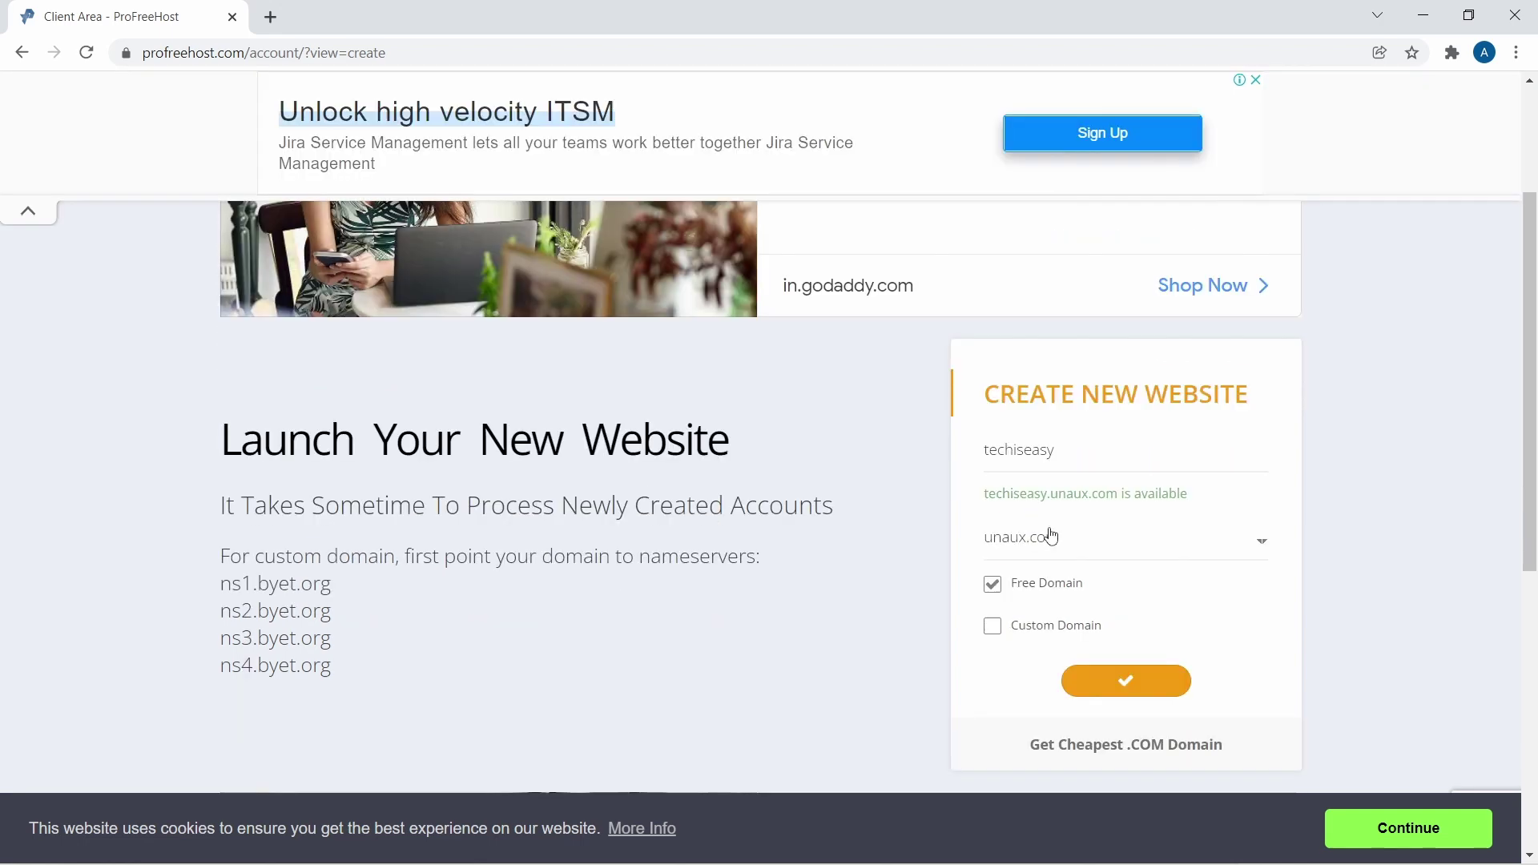
pyautogui.click(1050, 538)
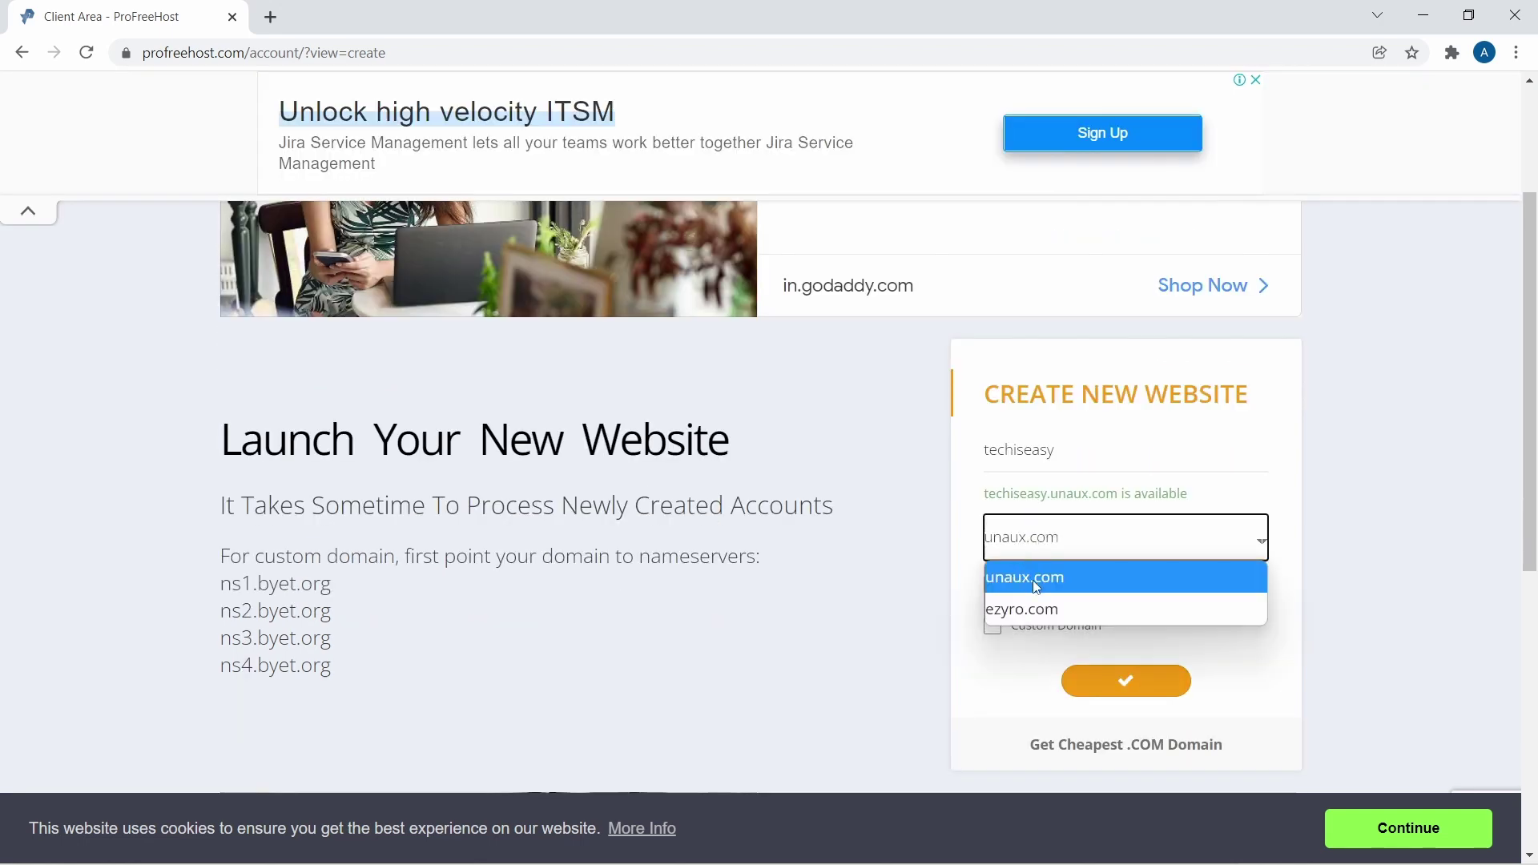
pyautogui.click(1030, 607)
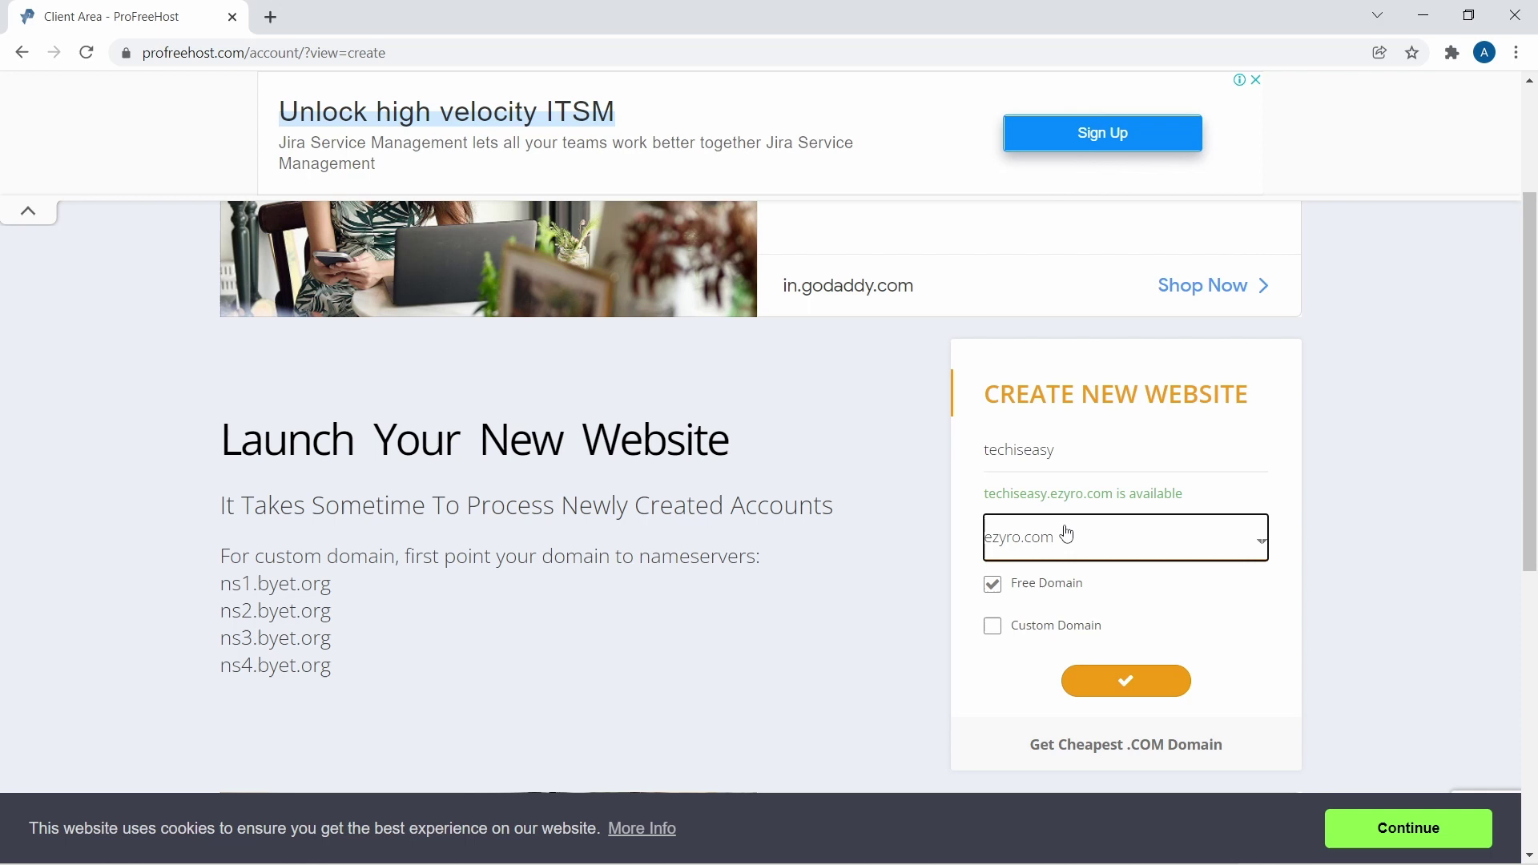
pyautogui.press('Up')
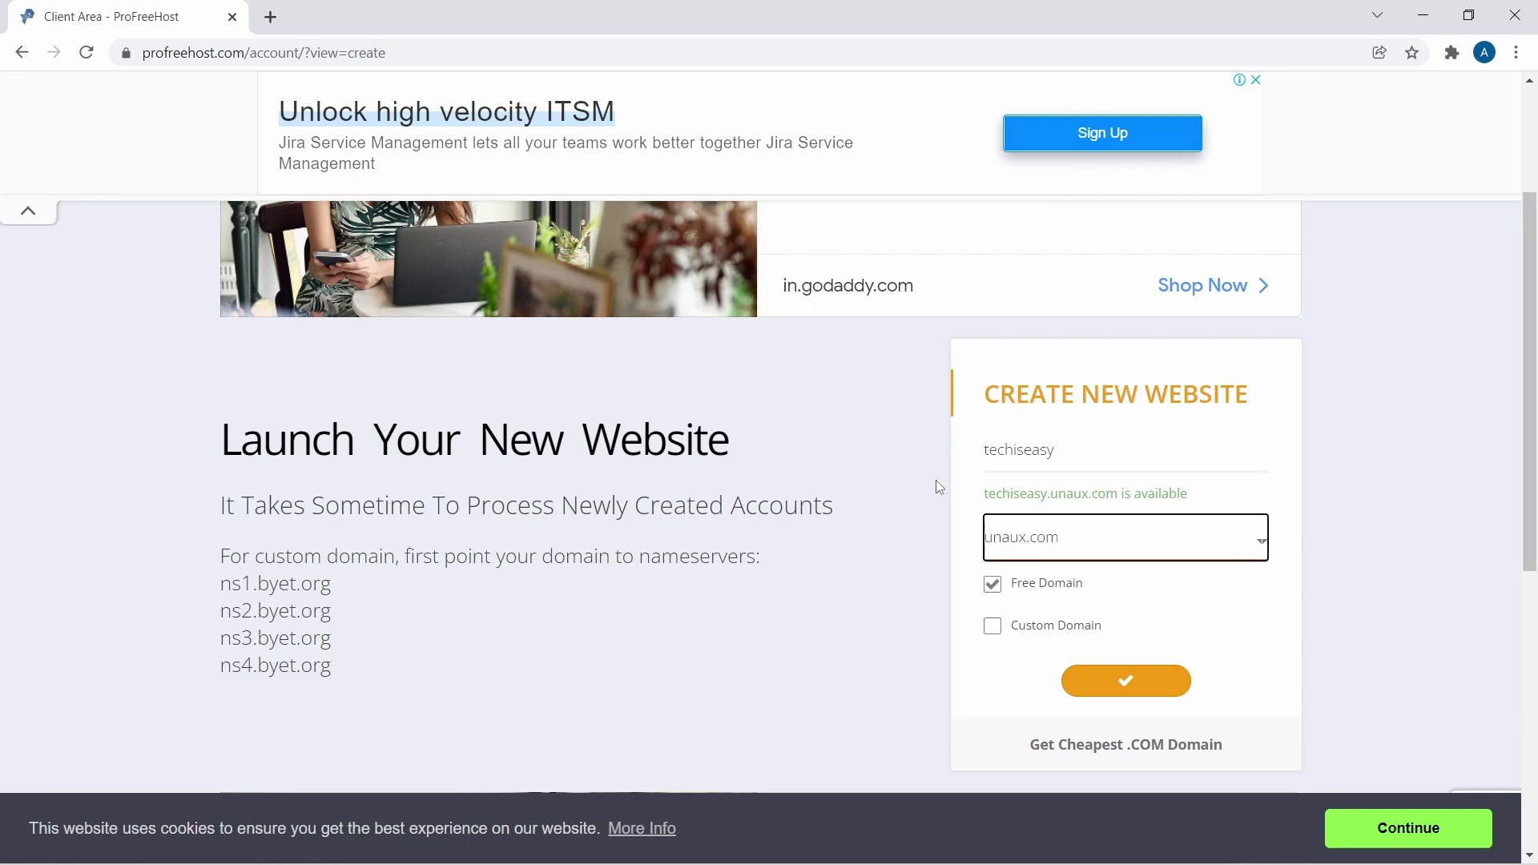
# Submit the new website for creation and open the control panel of techiseasy.unaux.com
pyautogui.click(1126, 682)
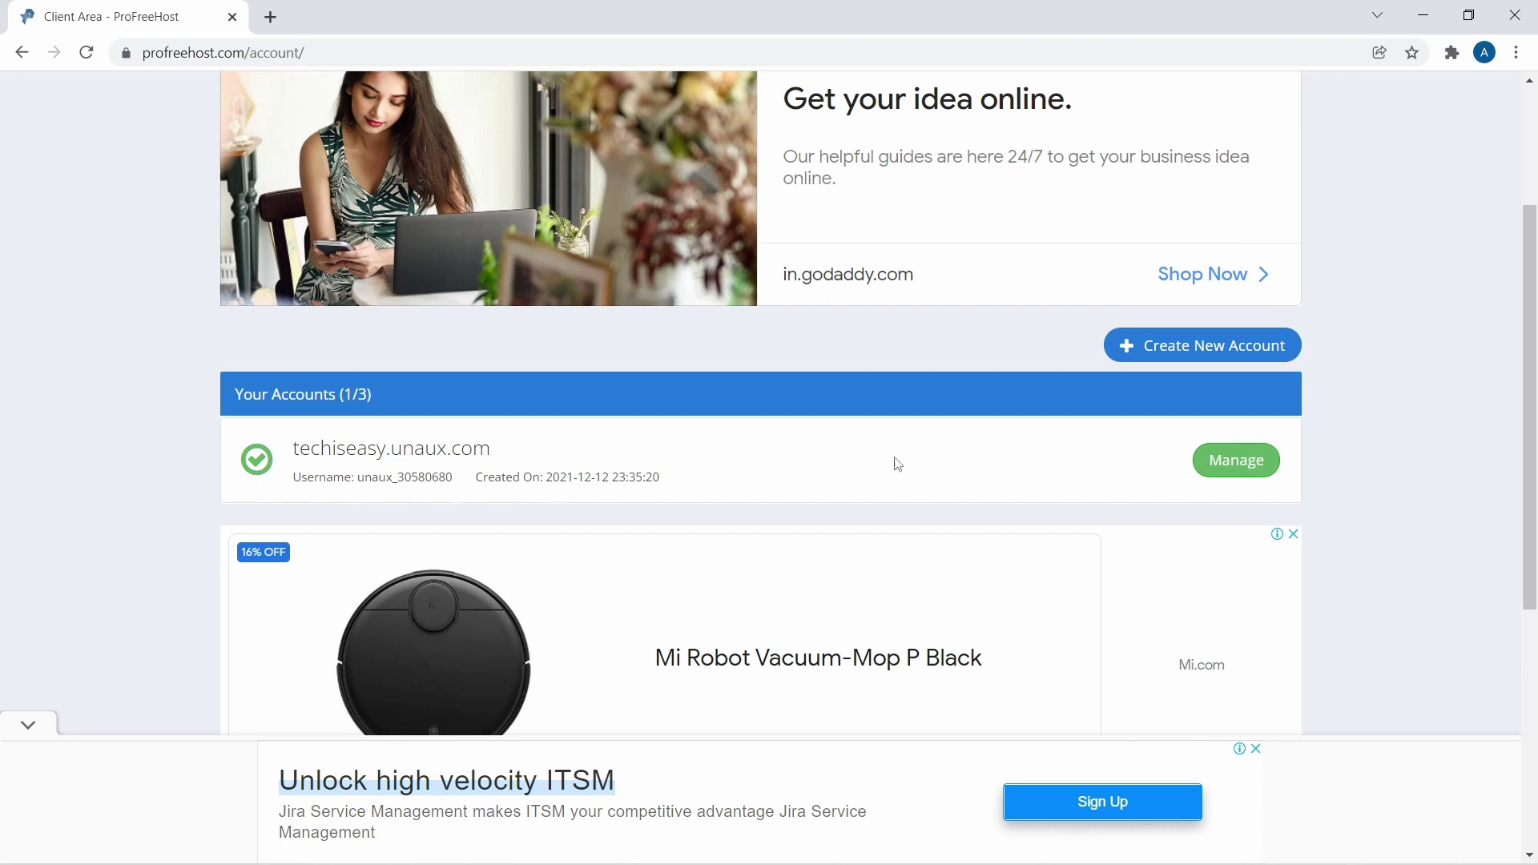
pyautogui.click(1241, 464)
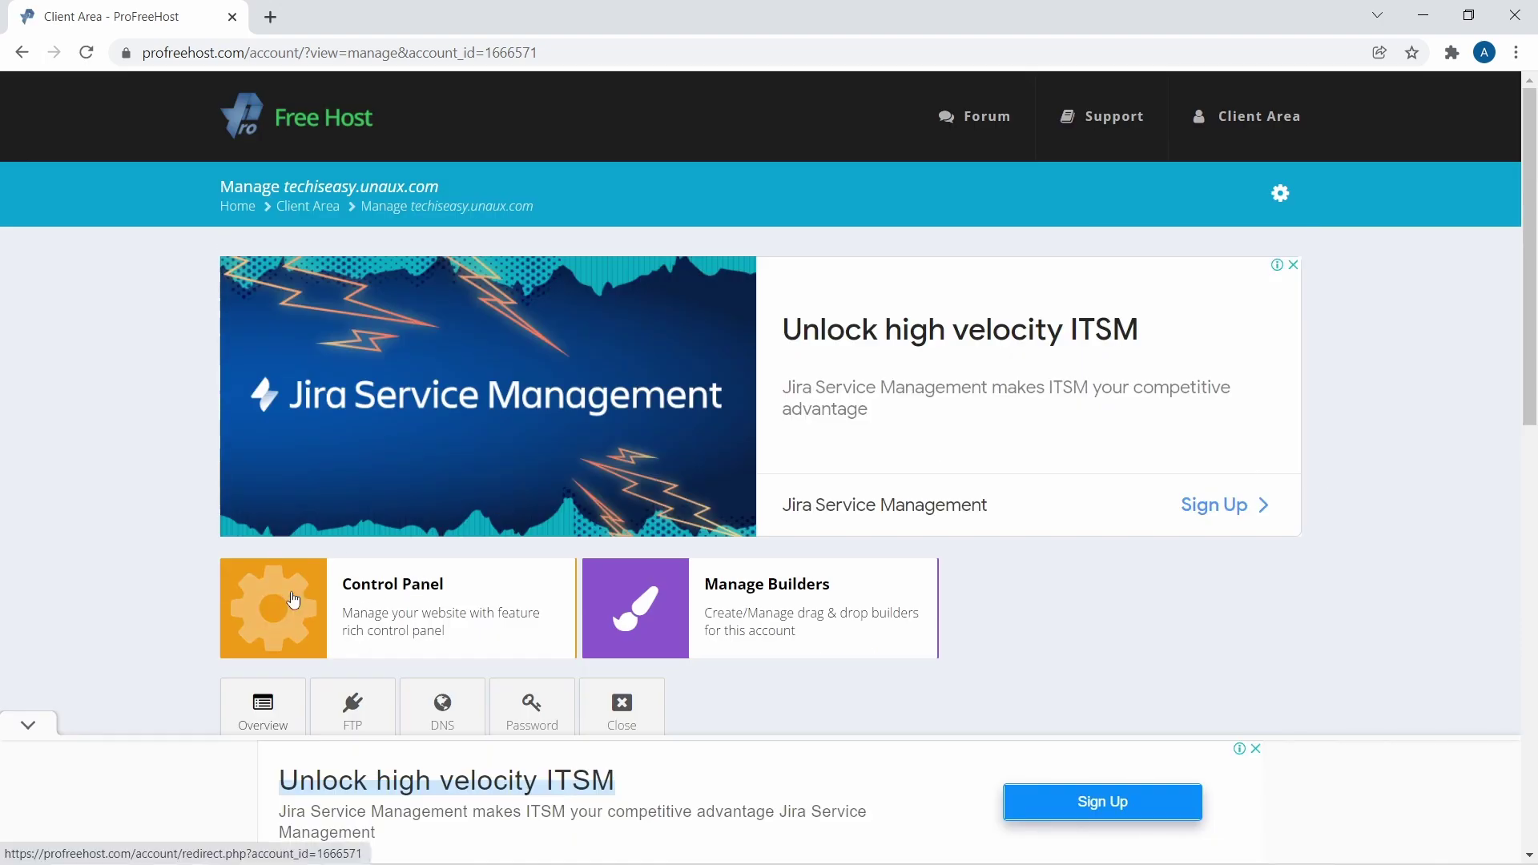
pyautogui.click(316, 601)
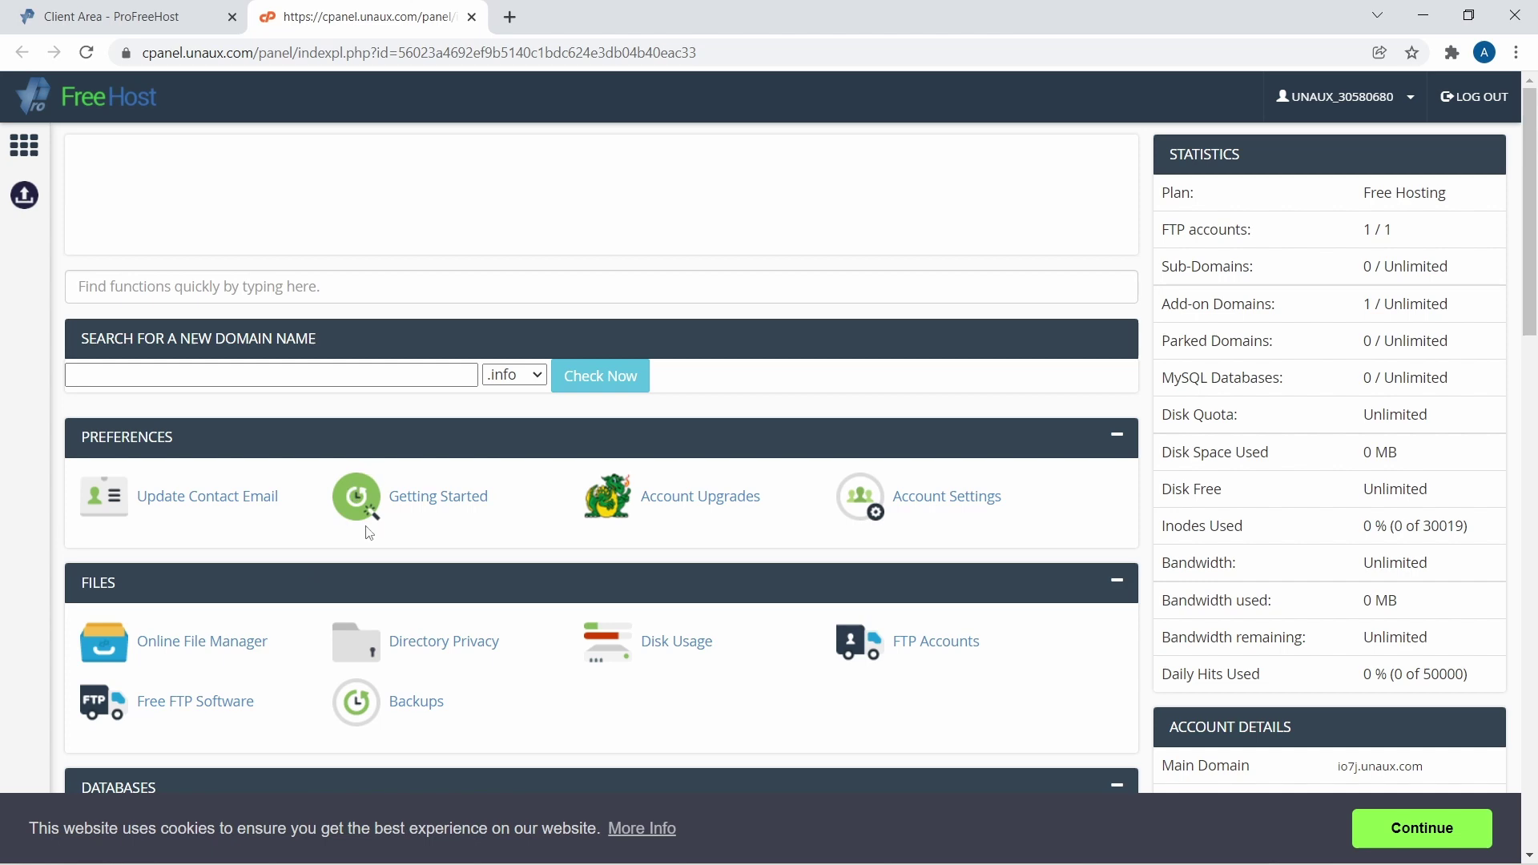
# Open the Softaculous Apps Installer from the control panel and start a WordPress installation
pyautogui.scroll(-5, 367, 532)
pyautogui.scroll(-7, 367, 533)
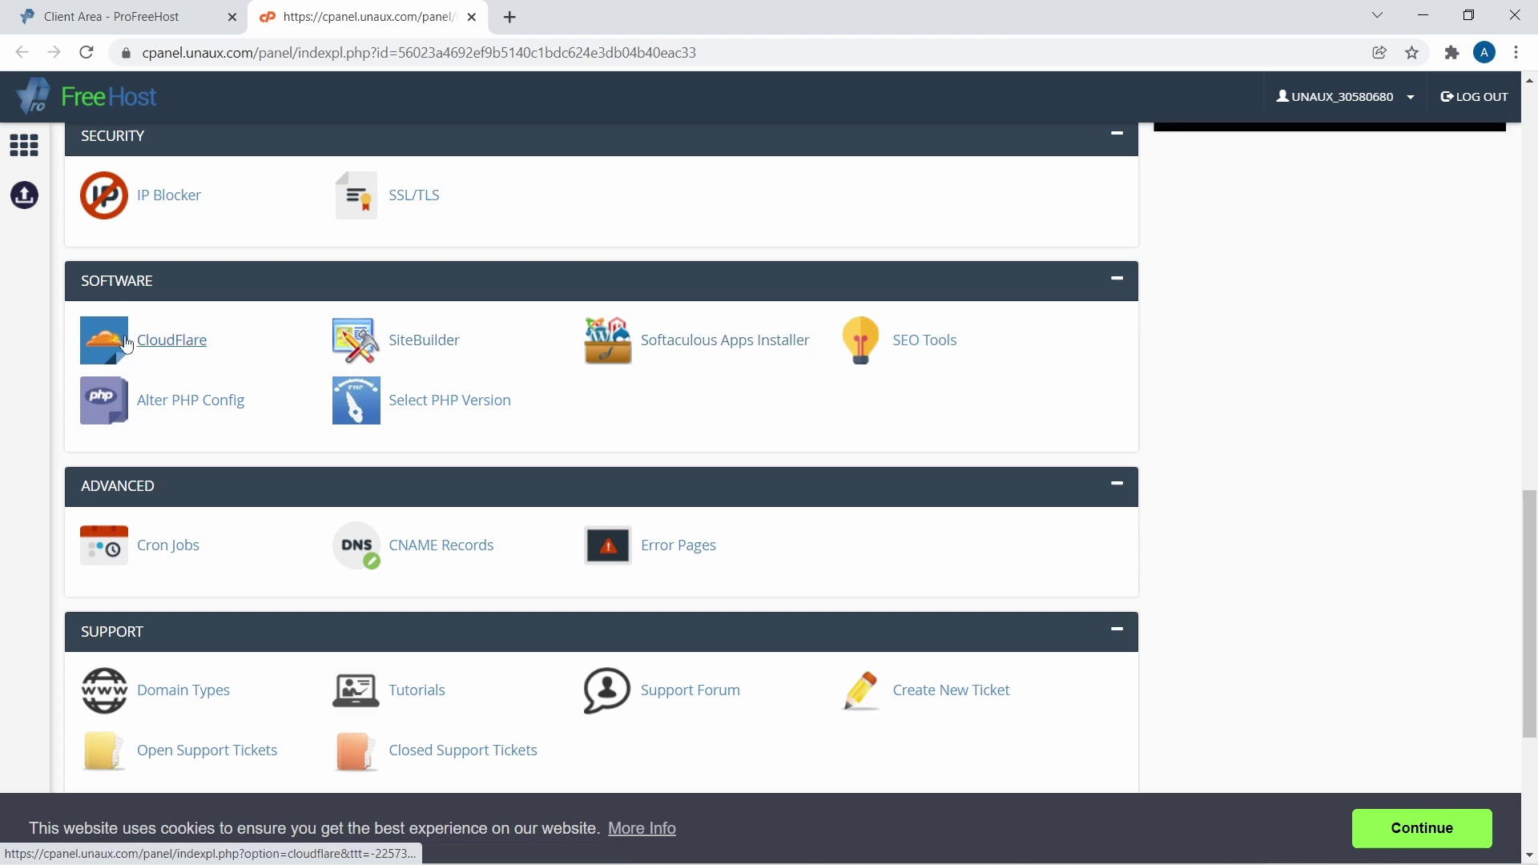
pyautogui.click(655, 346)
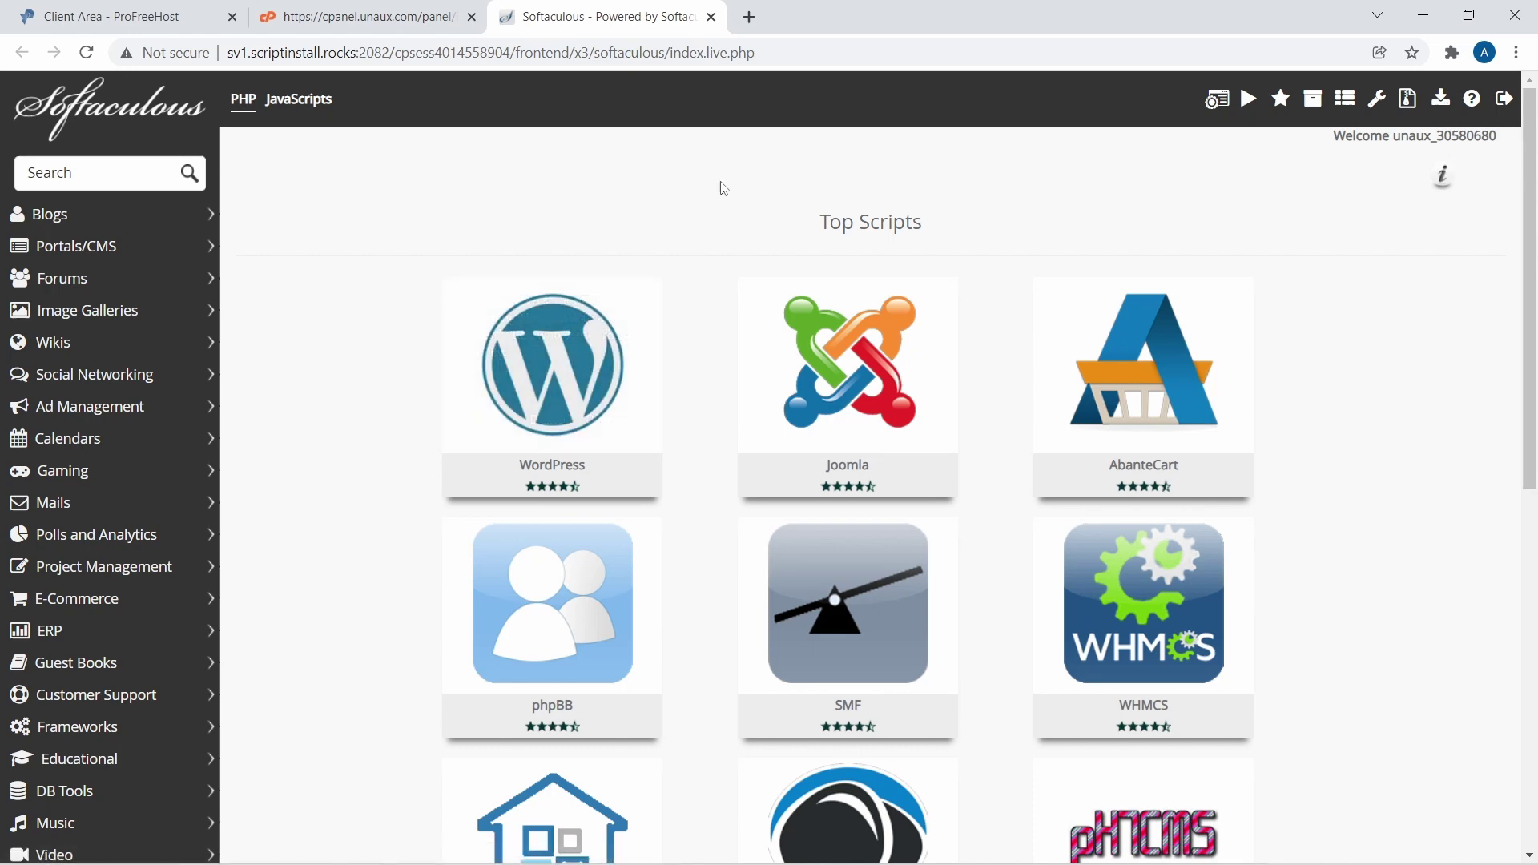
pyautogui.click(579, 334)
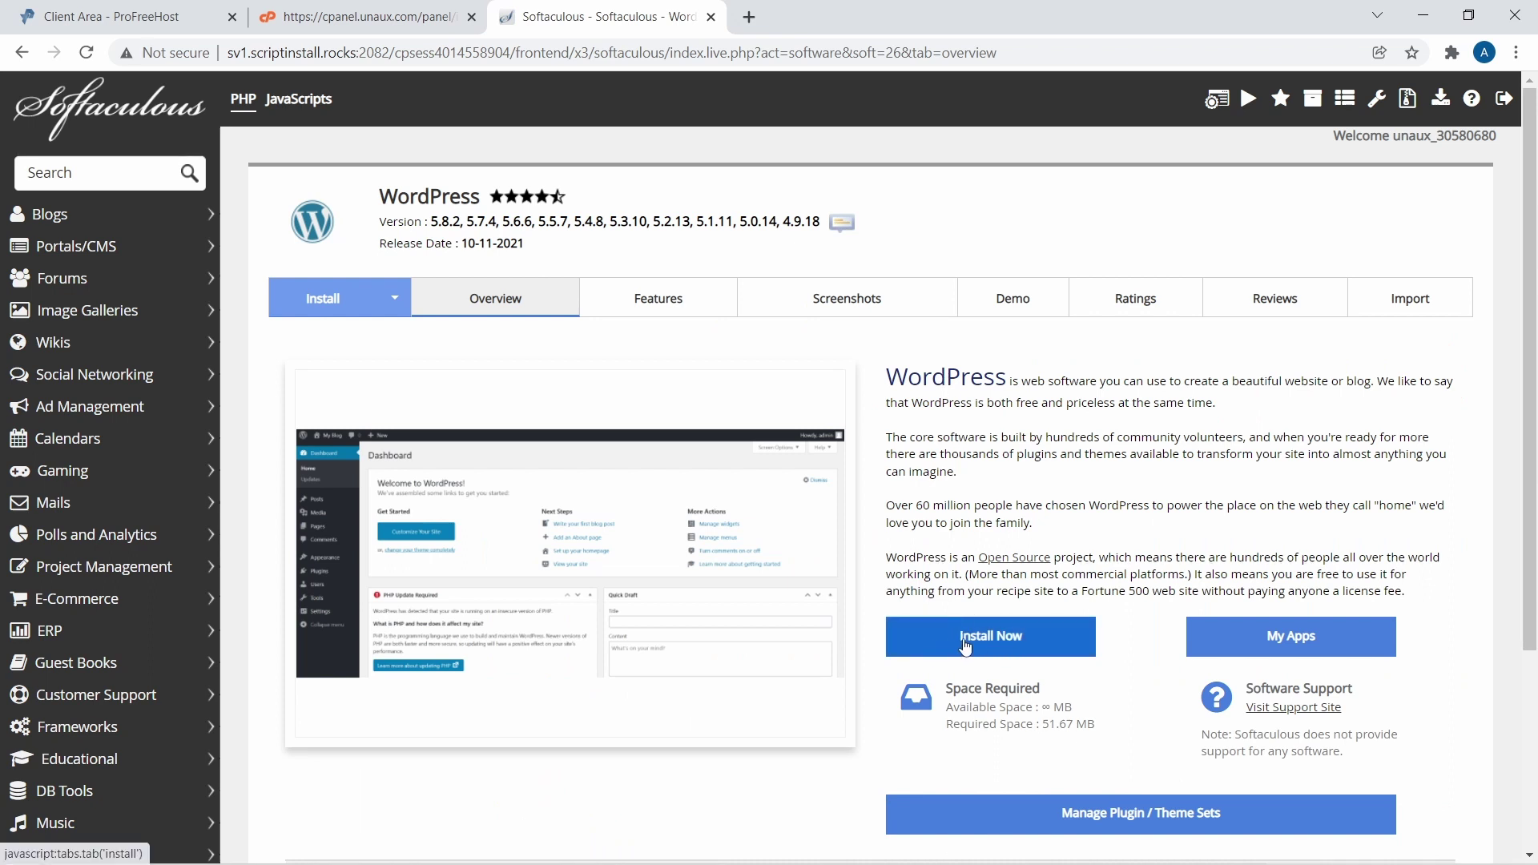
pyautogui.click(966, 646)
# Set the WordPress admin username to techiseasy and enter the admin password
pyautogui.scroll(-1, 962, 638)
pyautogui.click(903, 515)
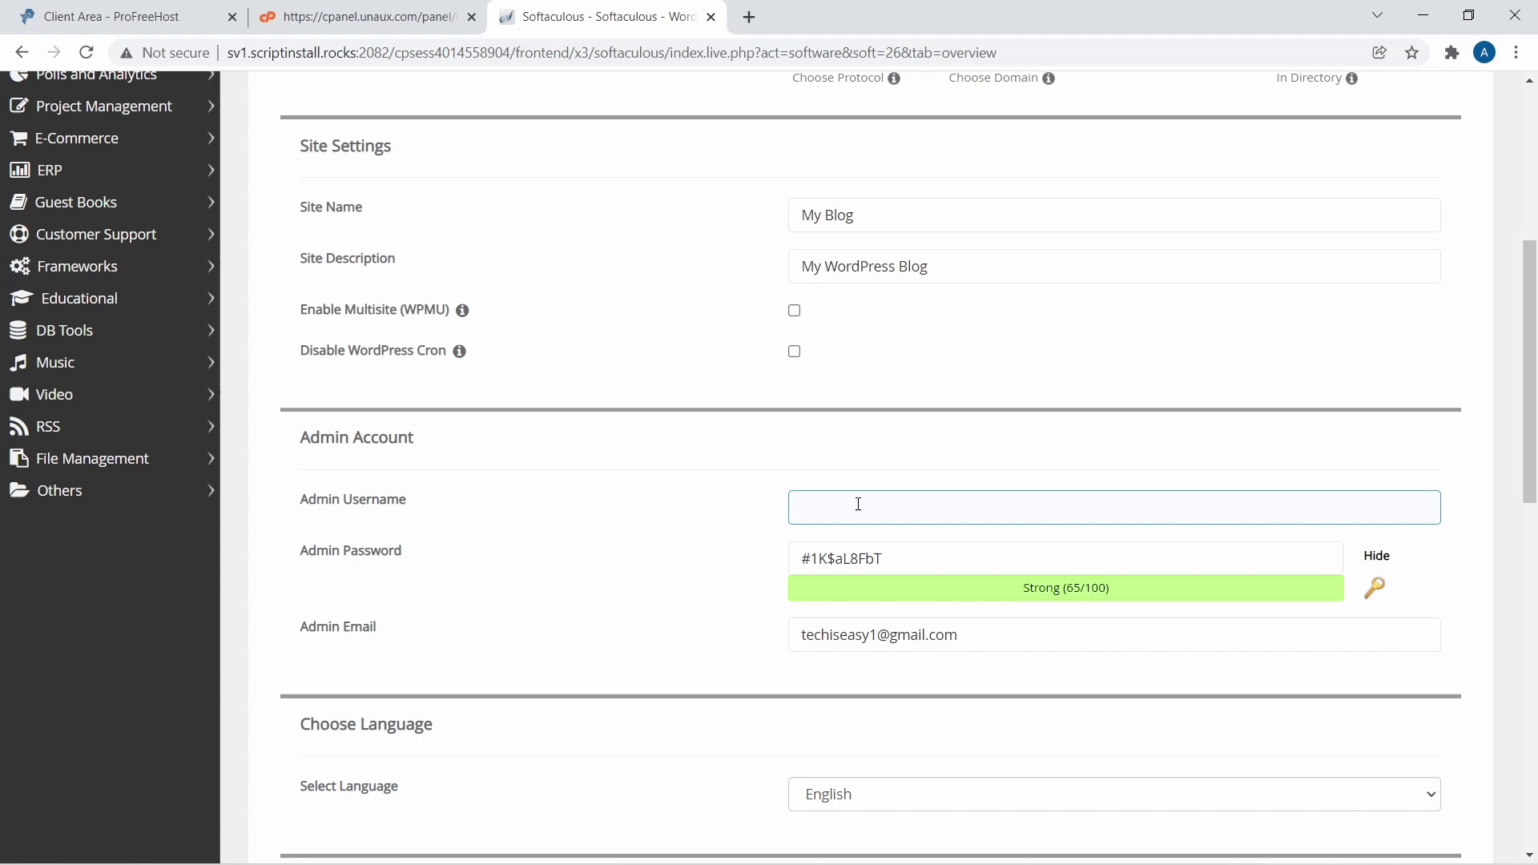
pyautogui.click(913, 503)
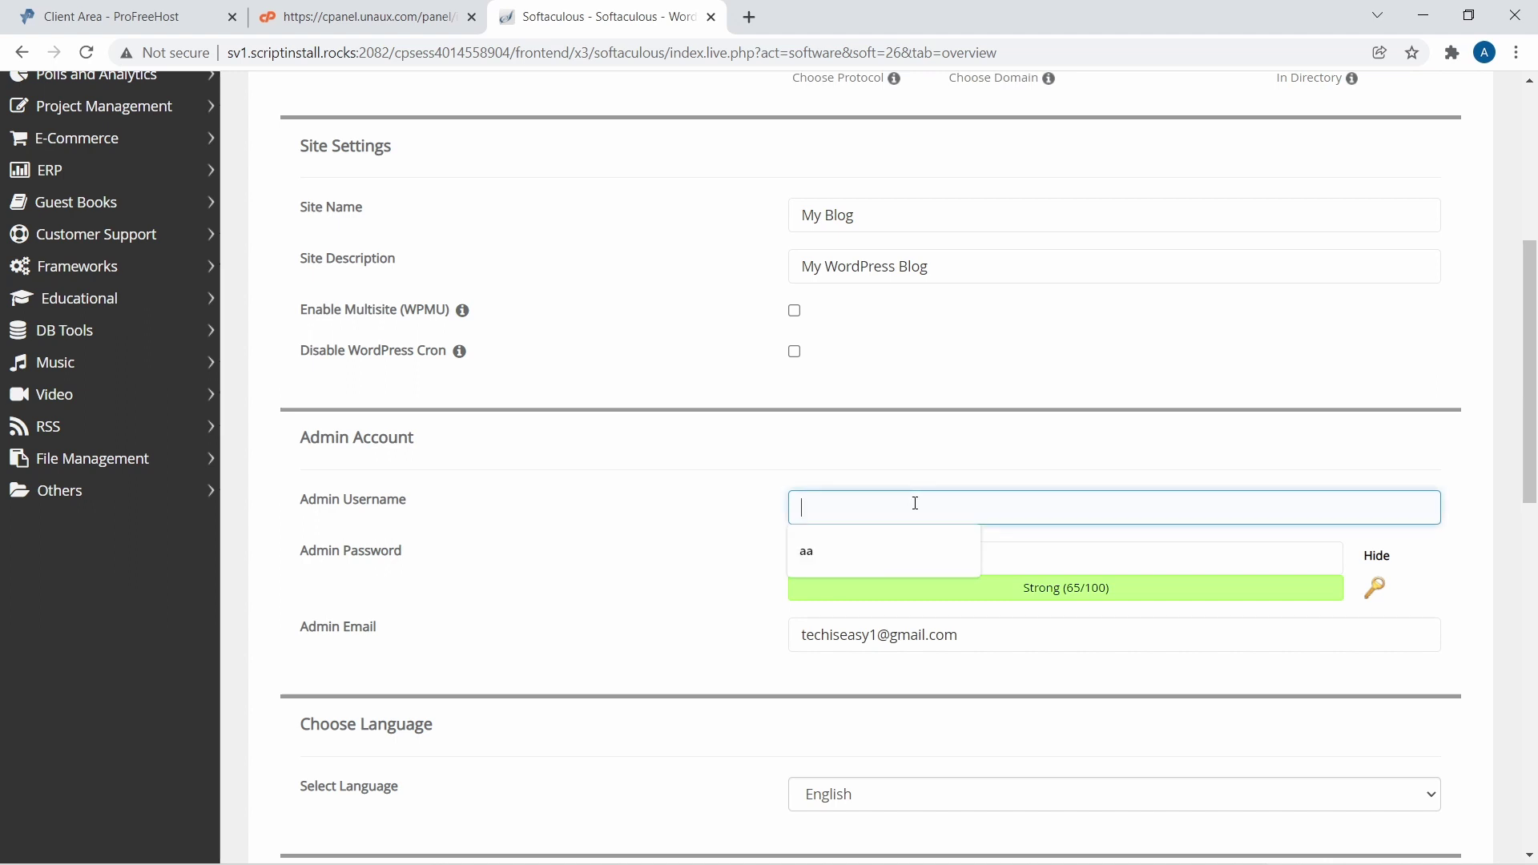
pyautogui.write('techiseasy')
pyautogui.press('Tab')
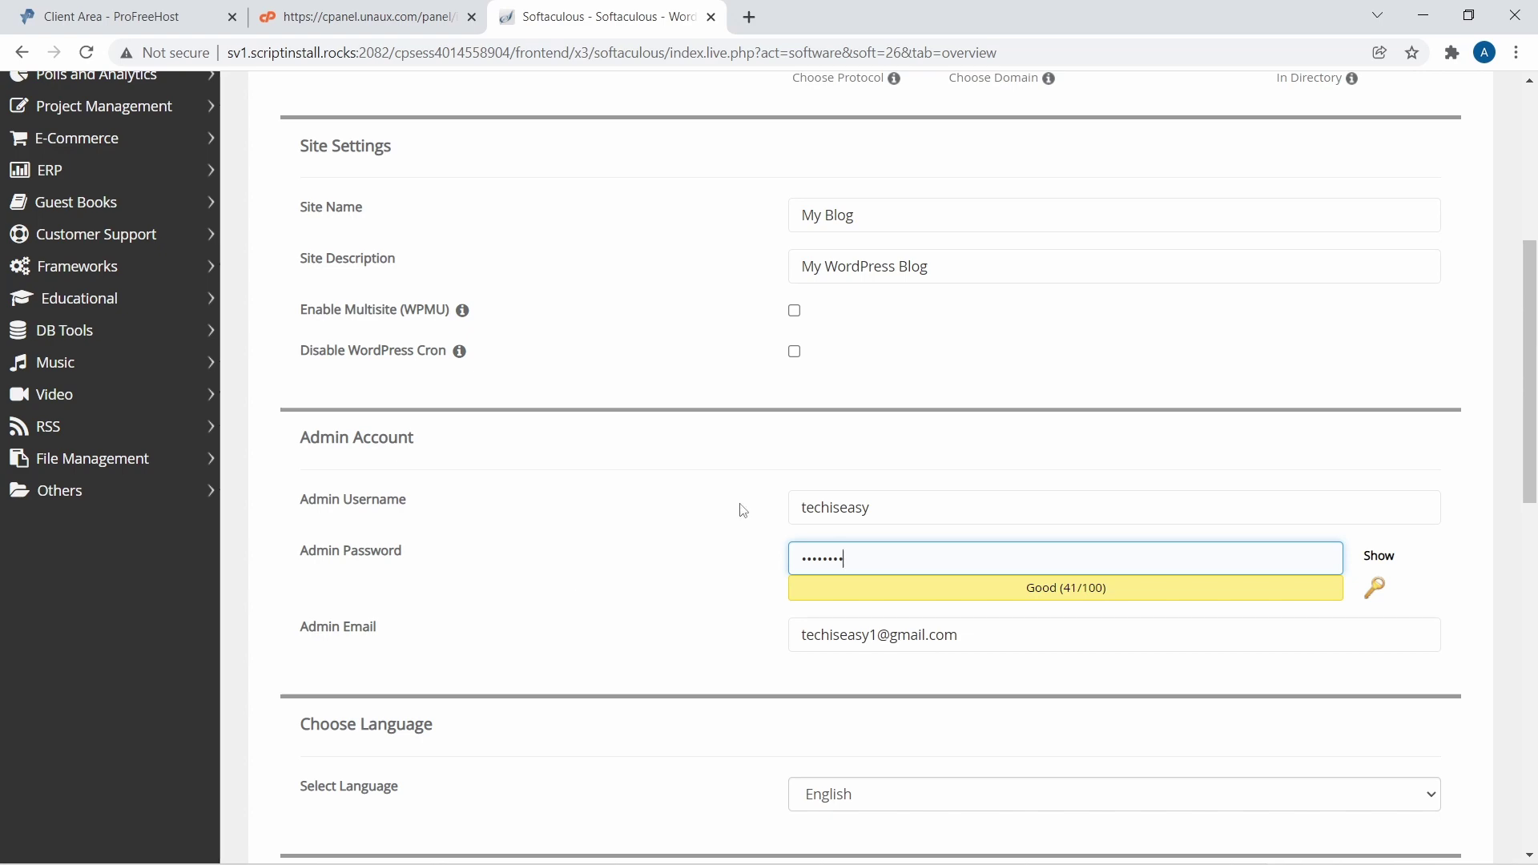
# Install WordPress without selecting a theme and open the new site's administrative URL
pyautogui.scroll(-12, 741, 481)
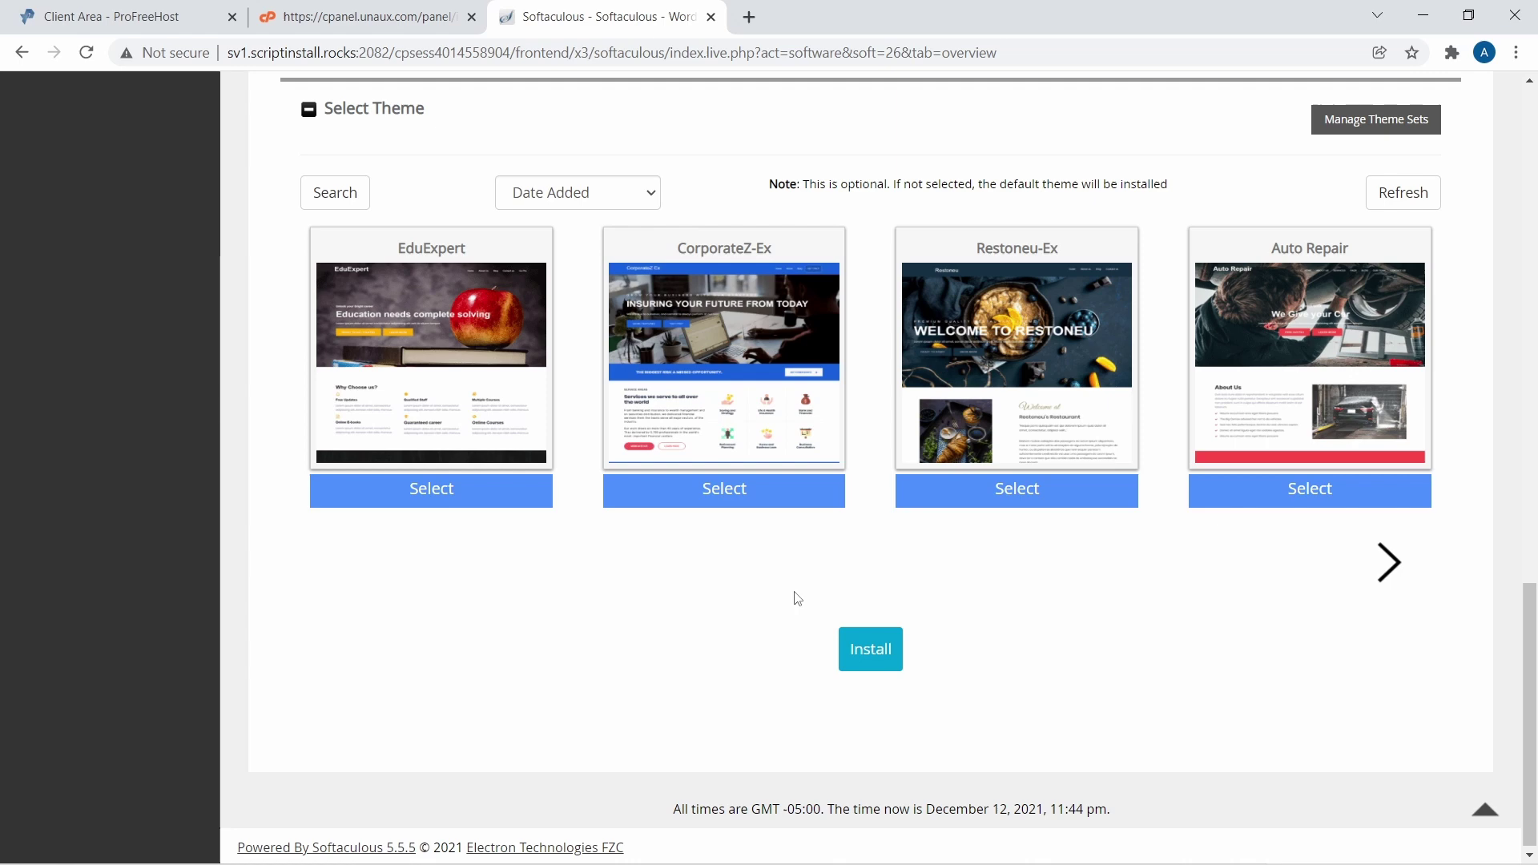
pyautogui.click(878, 656)
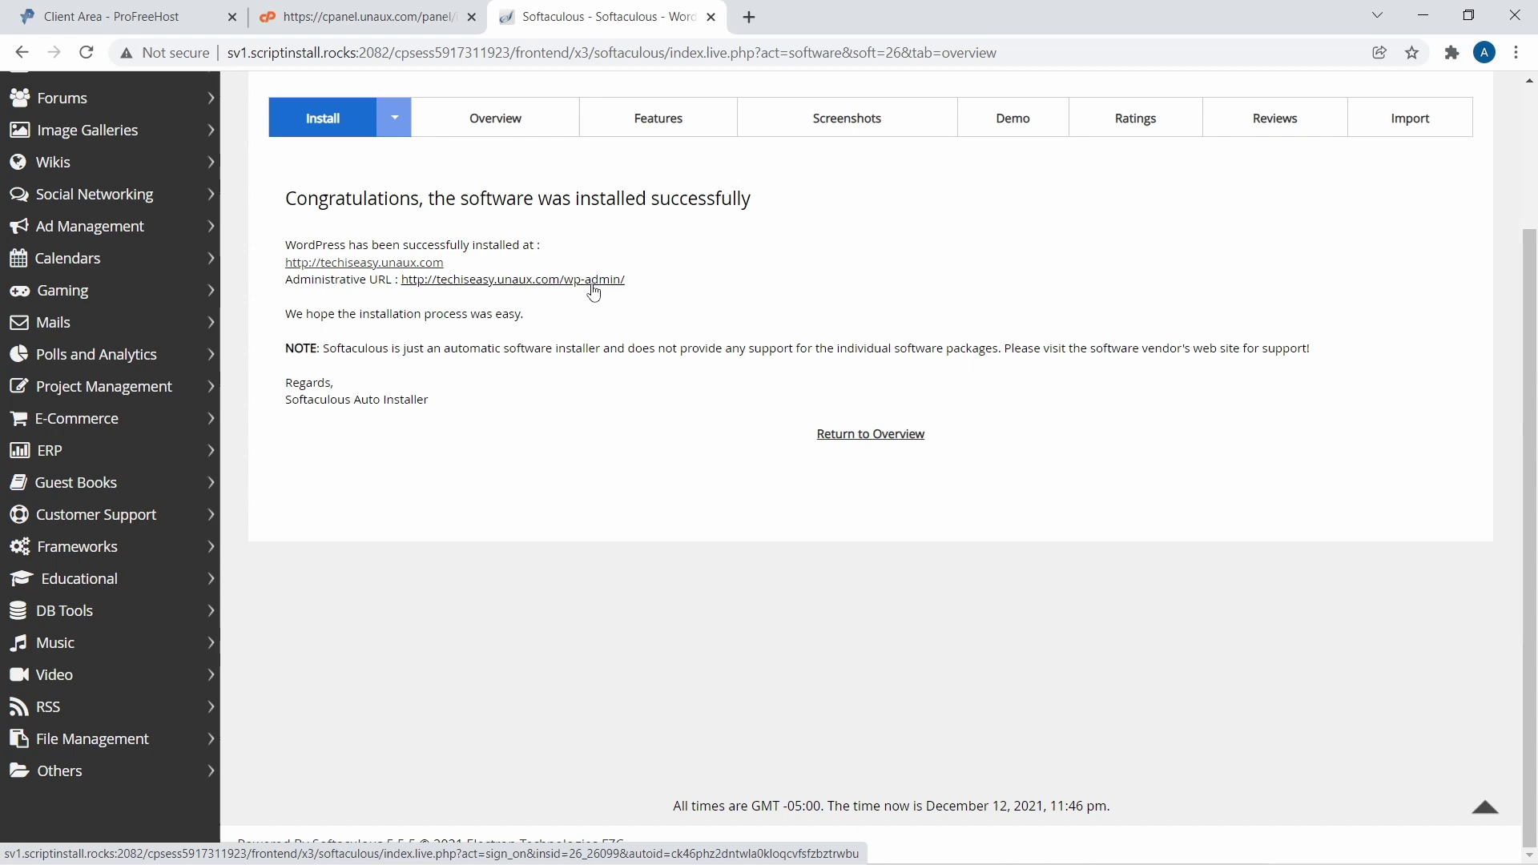
pyautogui.click(567, 285)
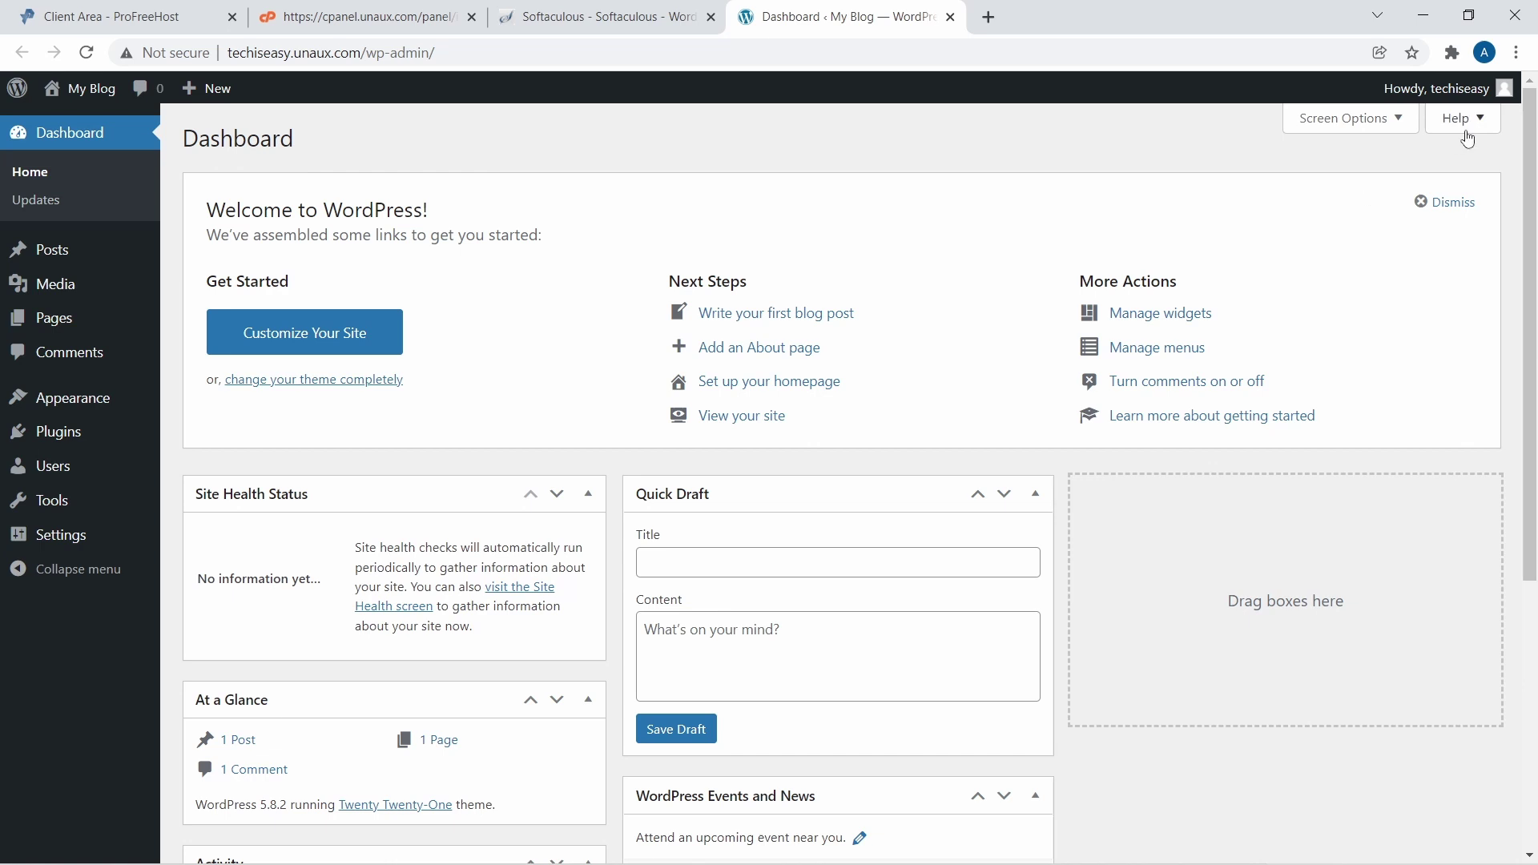
# Go to the site's theme customization and browse the WordPress.org themes
pyautogui.moveTo(1449, 111)
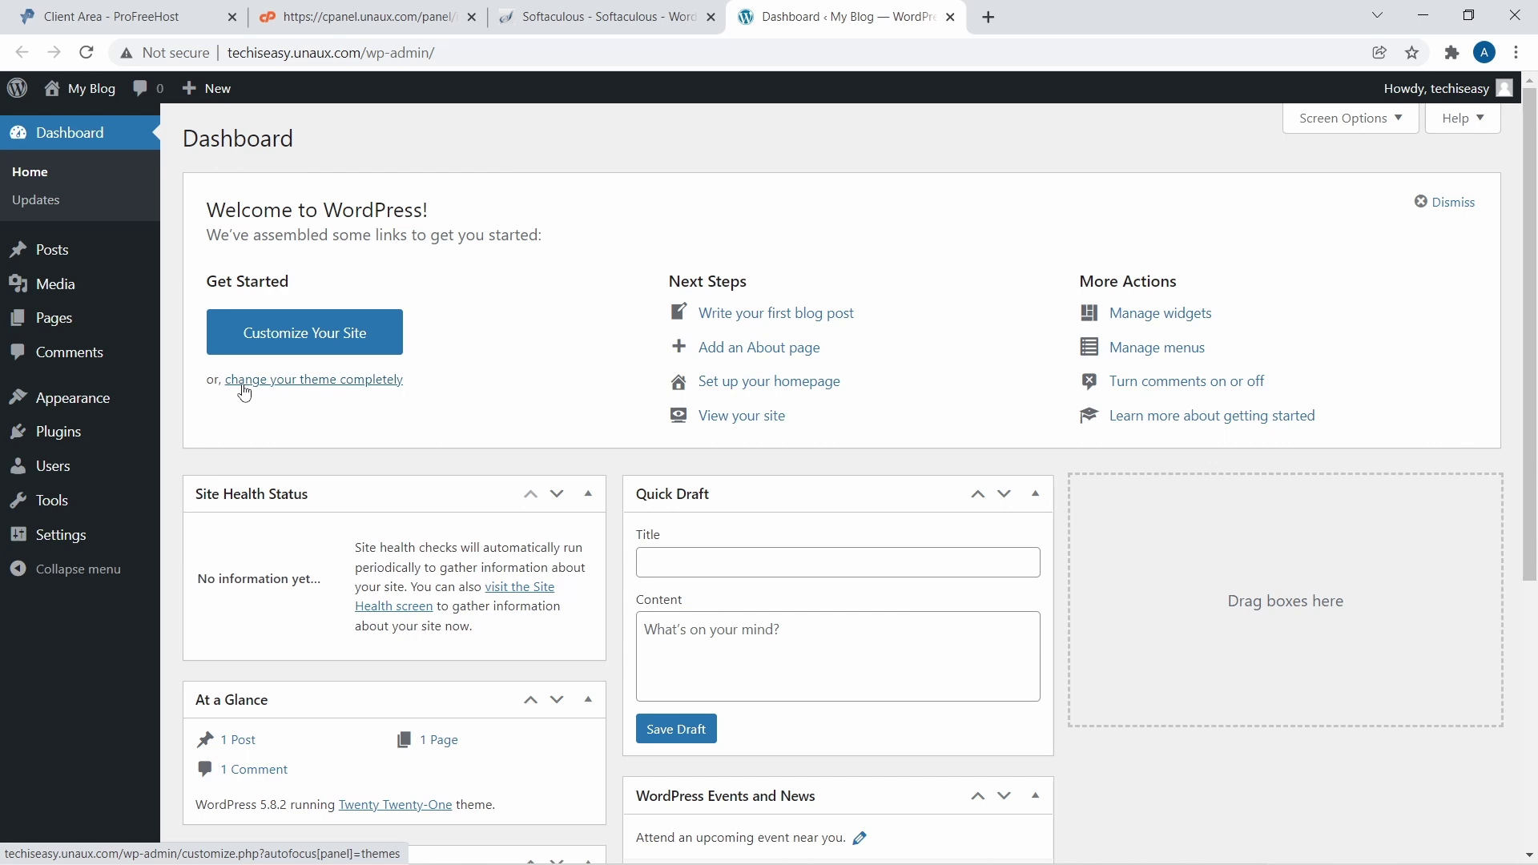
pyautogui.click(299, 381)
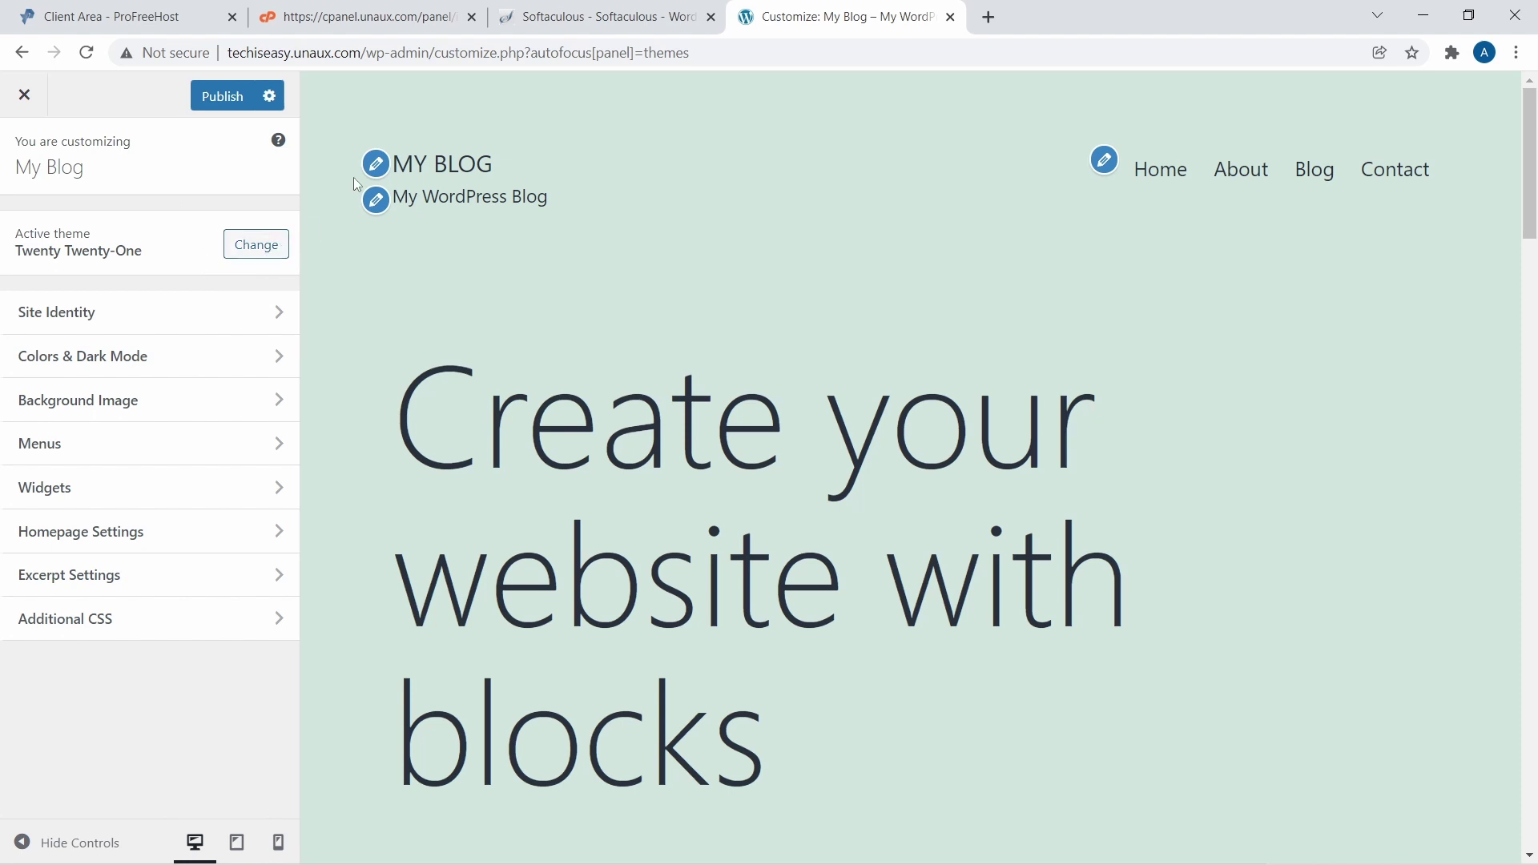
pyautogui.click(267, 249)
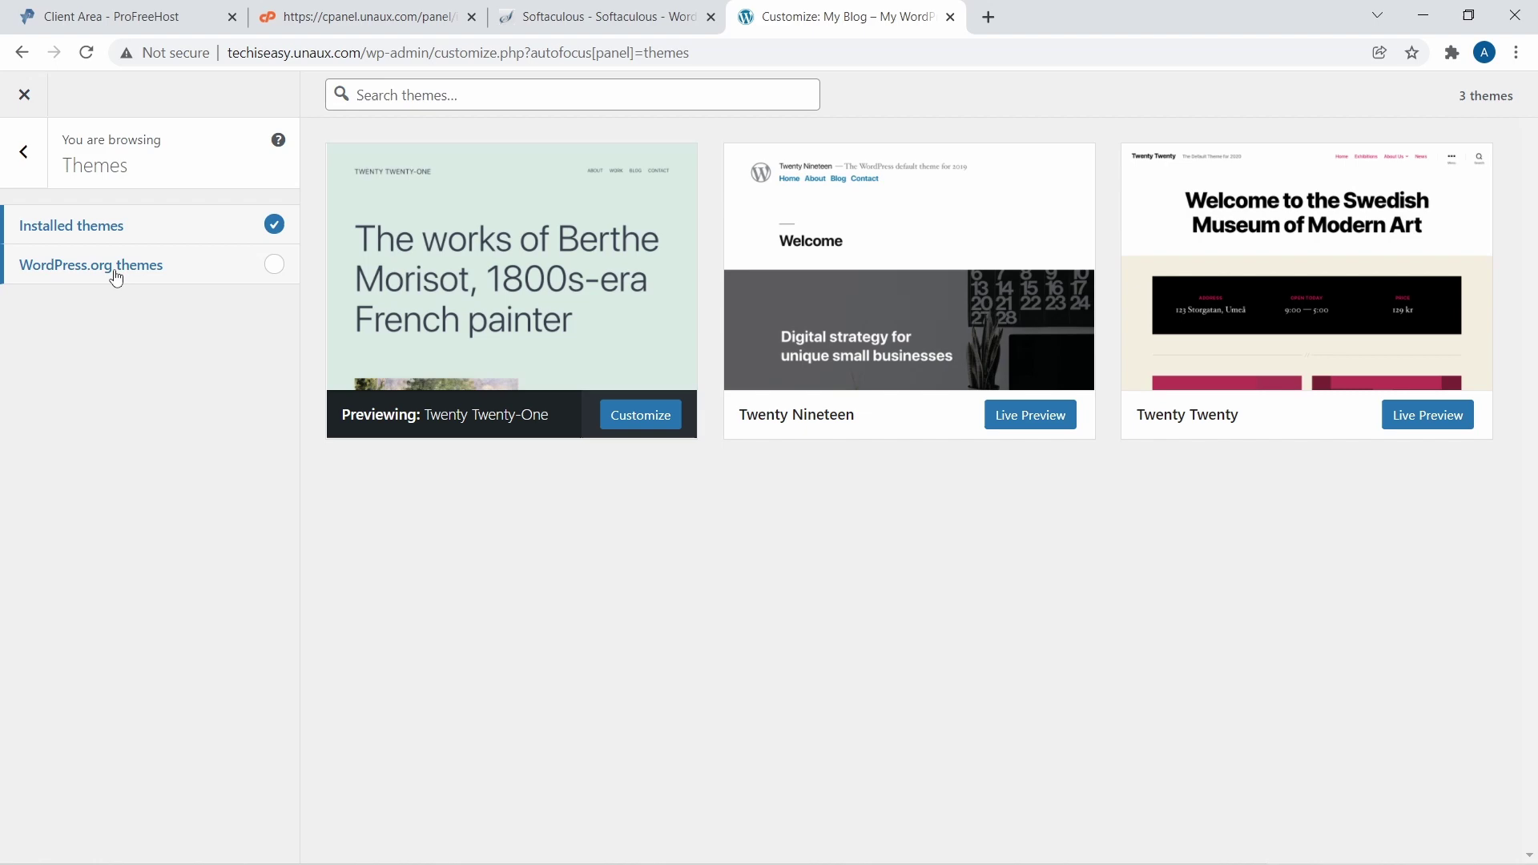
pyautogui.click(137, 274)
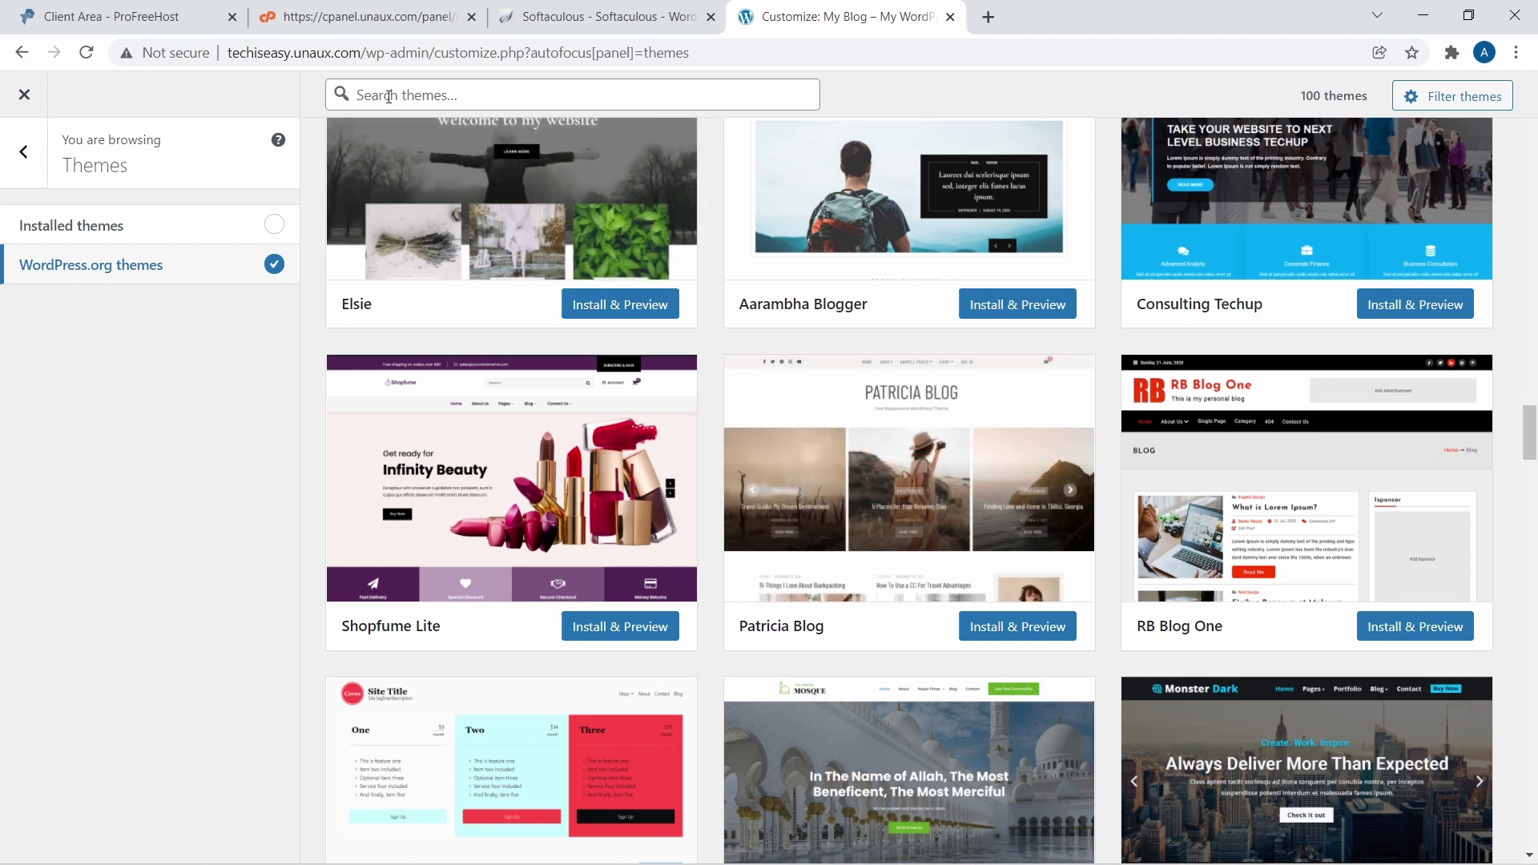
# Search the WordPress.org themes for "tech" and install and preview the Technify theme
pyautogui.click(473, 98)
pyautogui.write('tech')
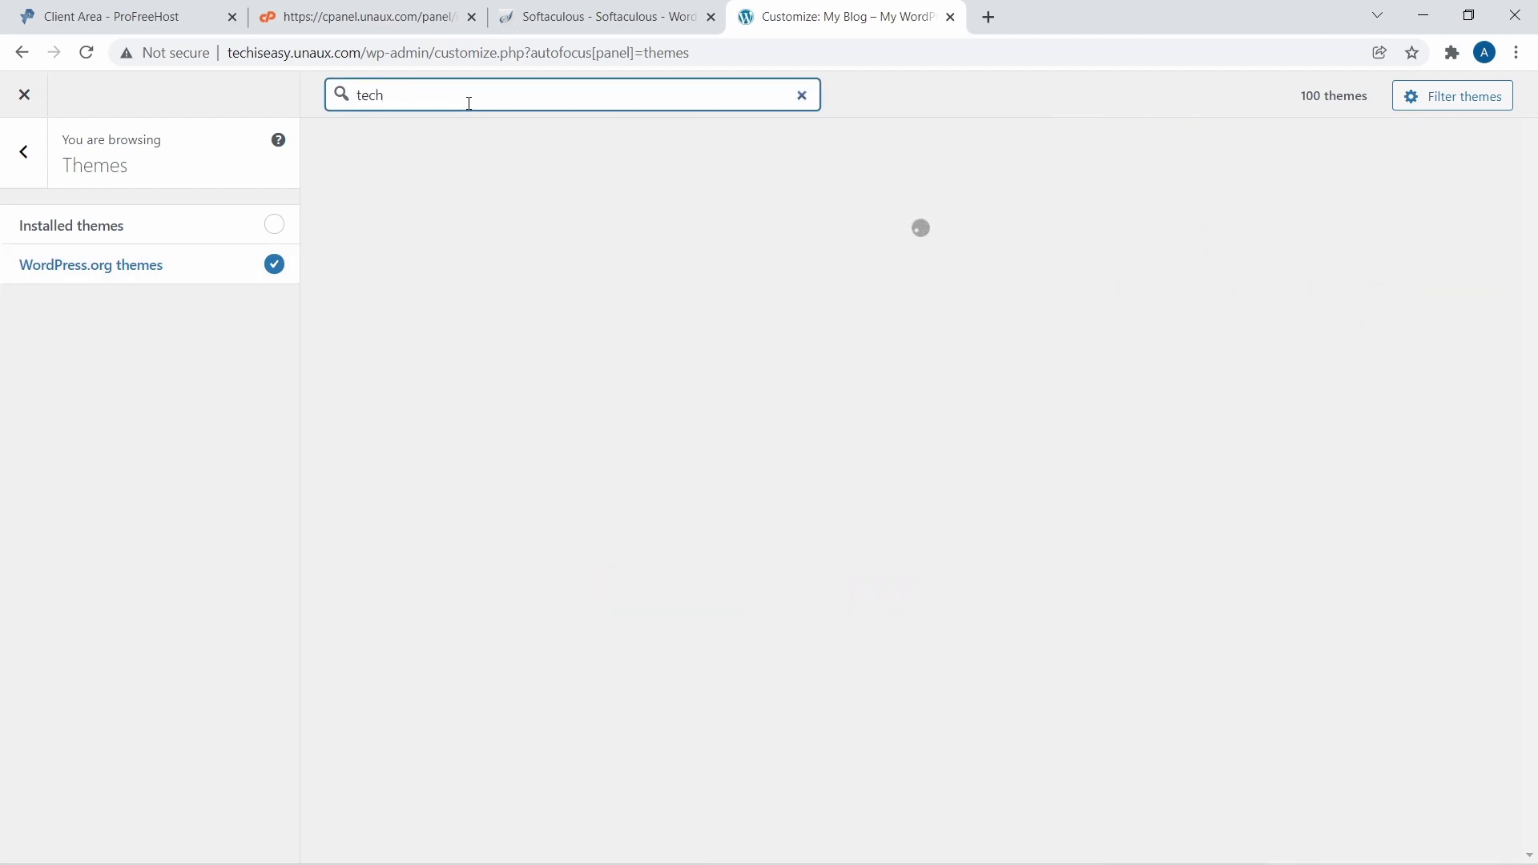
pyautogui.scroll(-8, 885, 417)
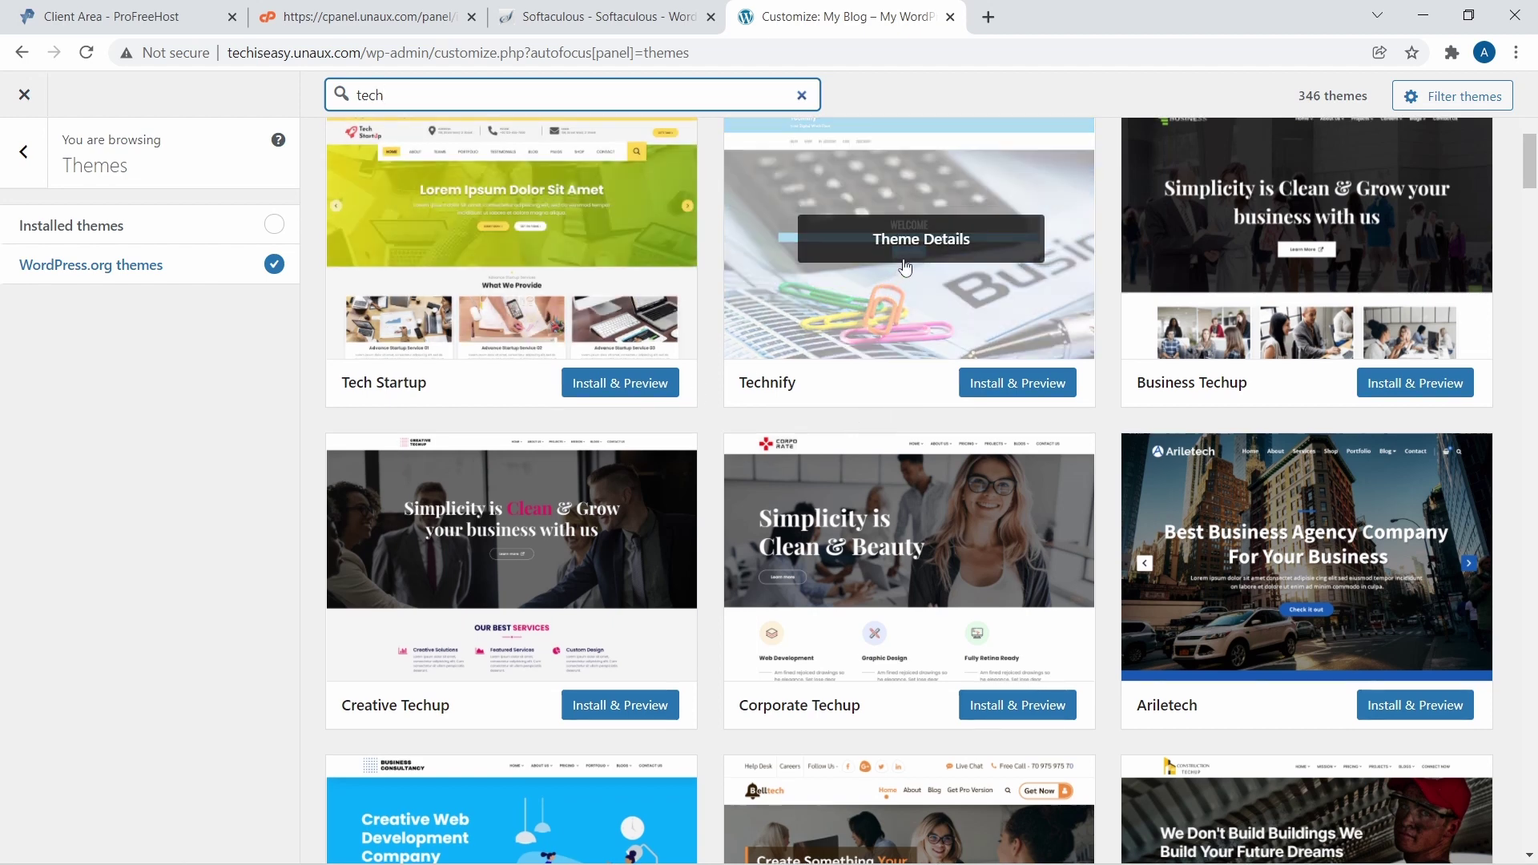
pyautogui.click(998, 393)
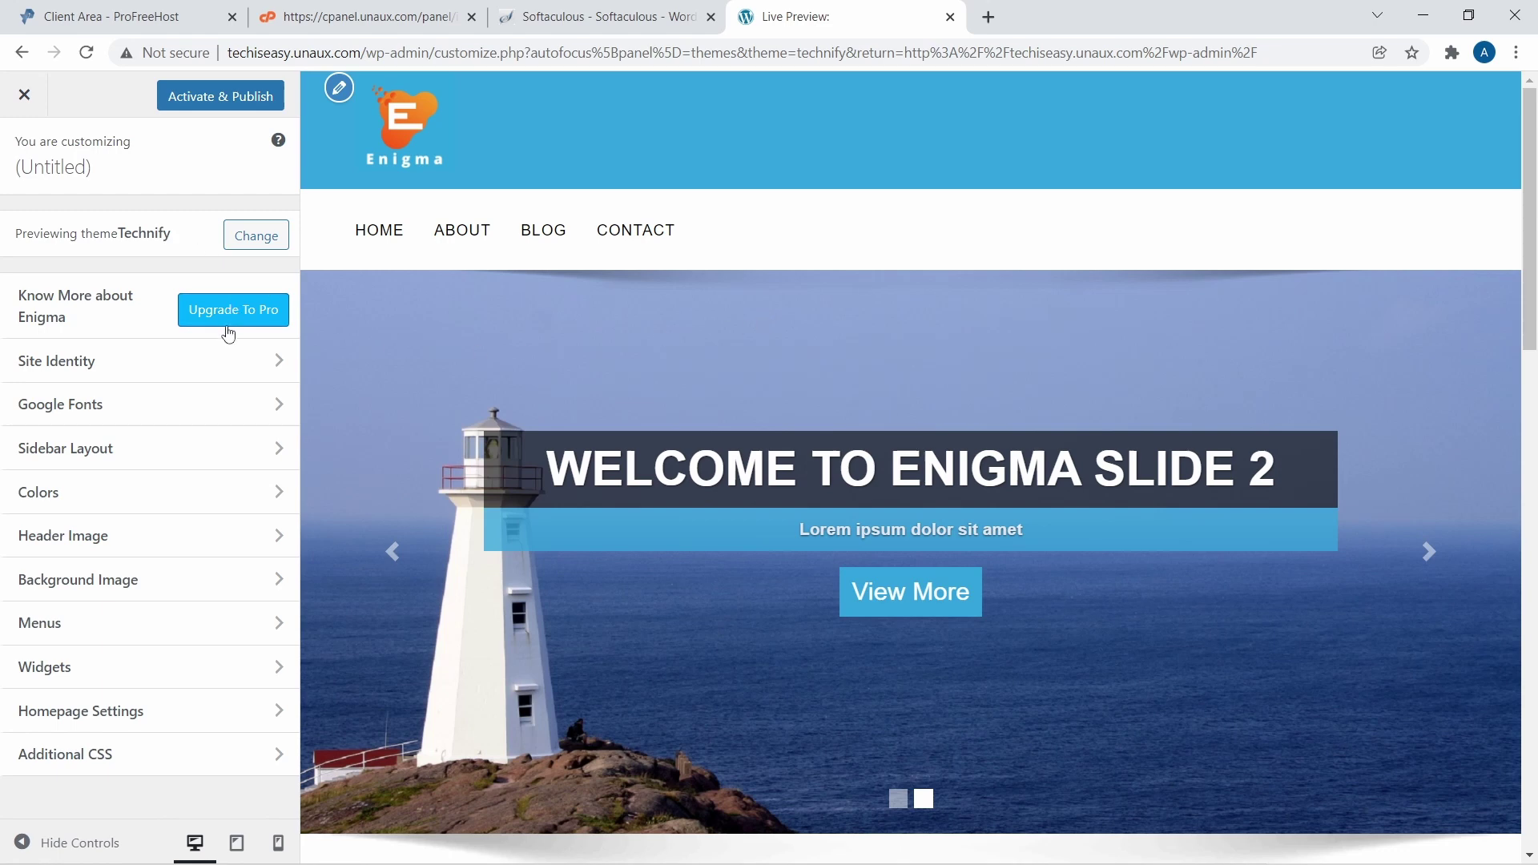
# Replace the site's logo with the logo-1.png image, leaving it uncropped
pyautogui.click(173, 379)
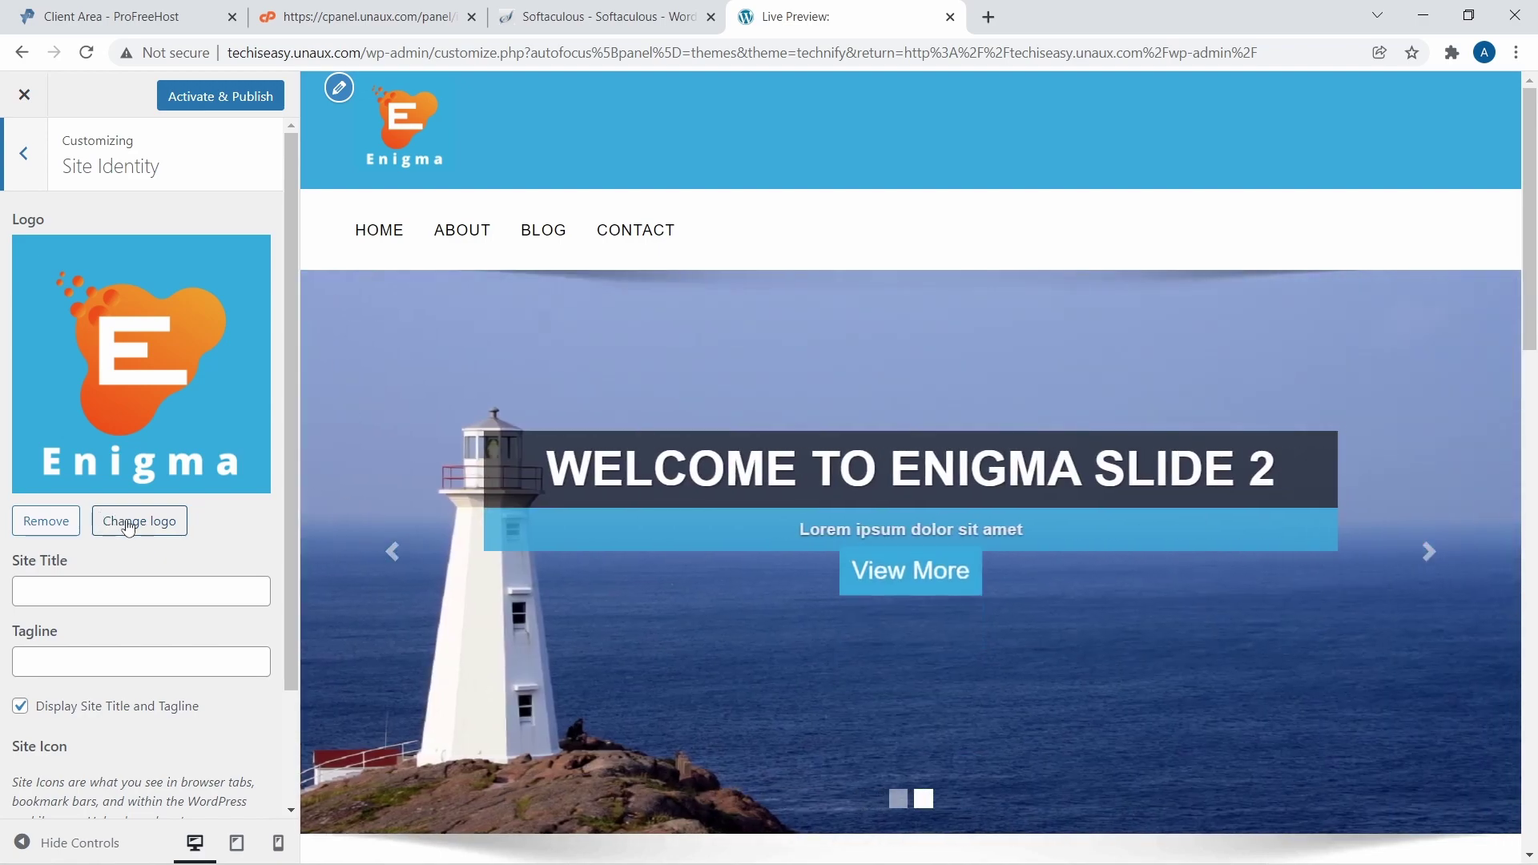
pyautogui.click(144, 527)
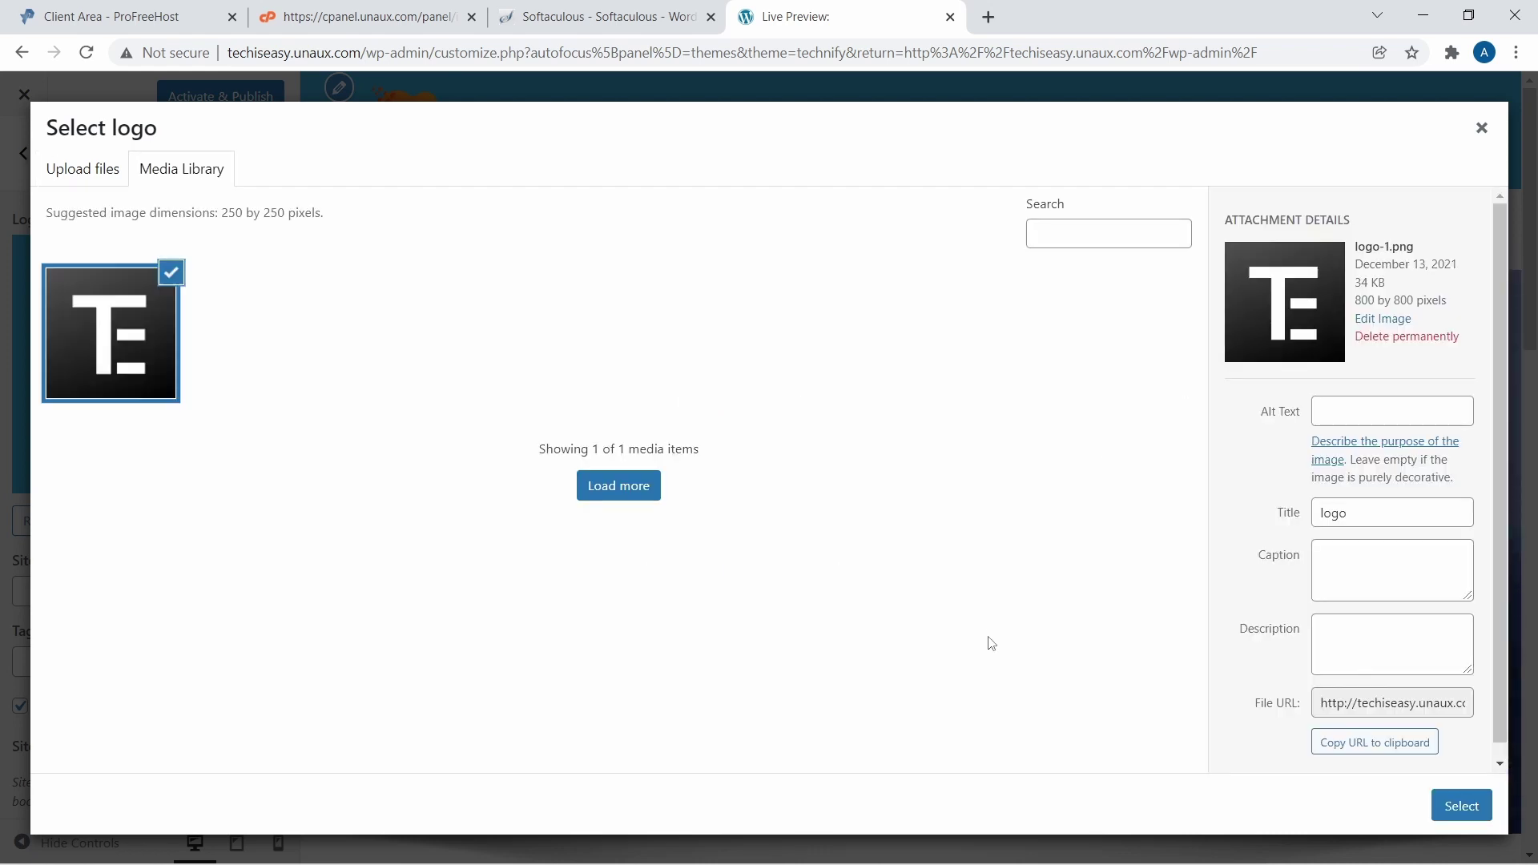
pyautogui.click(1469, 807)
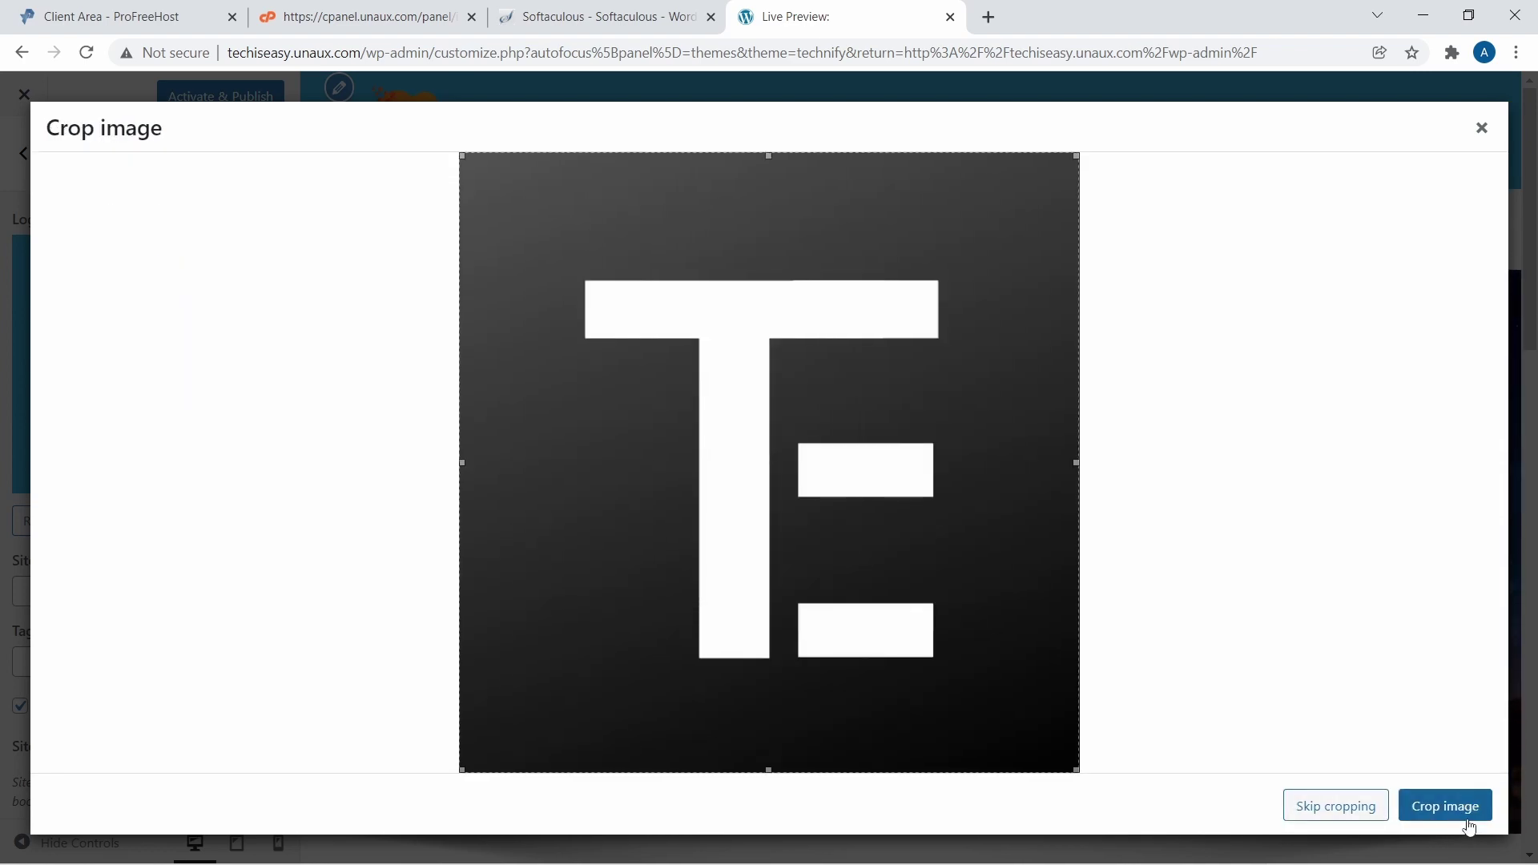
pyautogui.click(1334, 808)
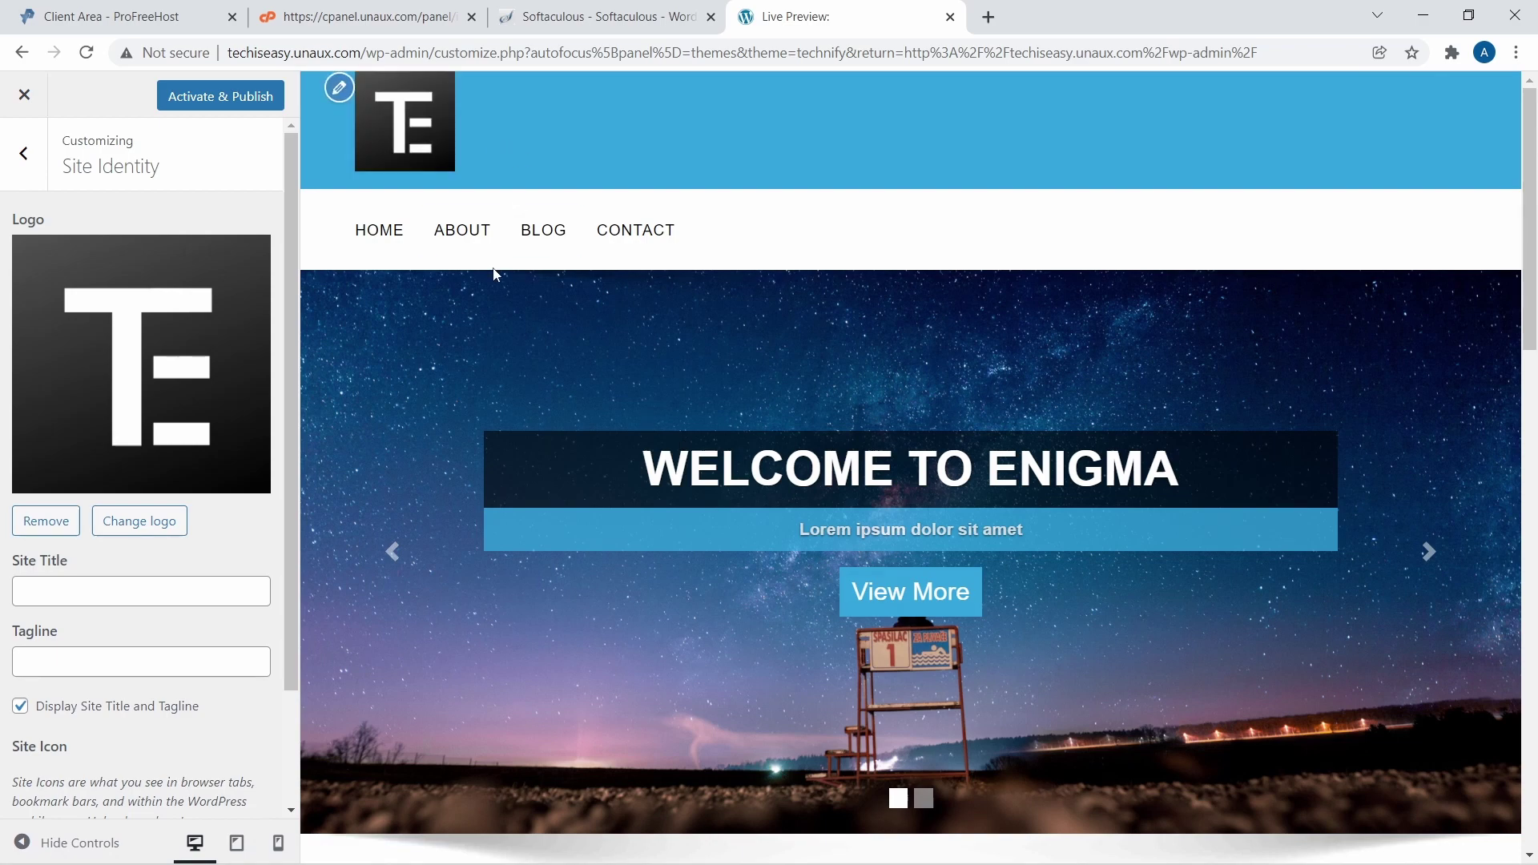
# Set the site title to "Tech is Easy", leave the tagline empty and return to the main customization options
pyautogui.click(78, 601)
pyautogui.write('Tech is Easy')
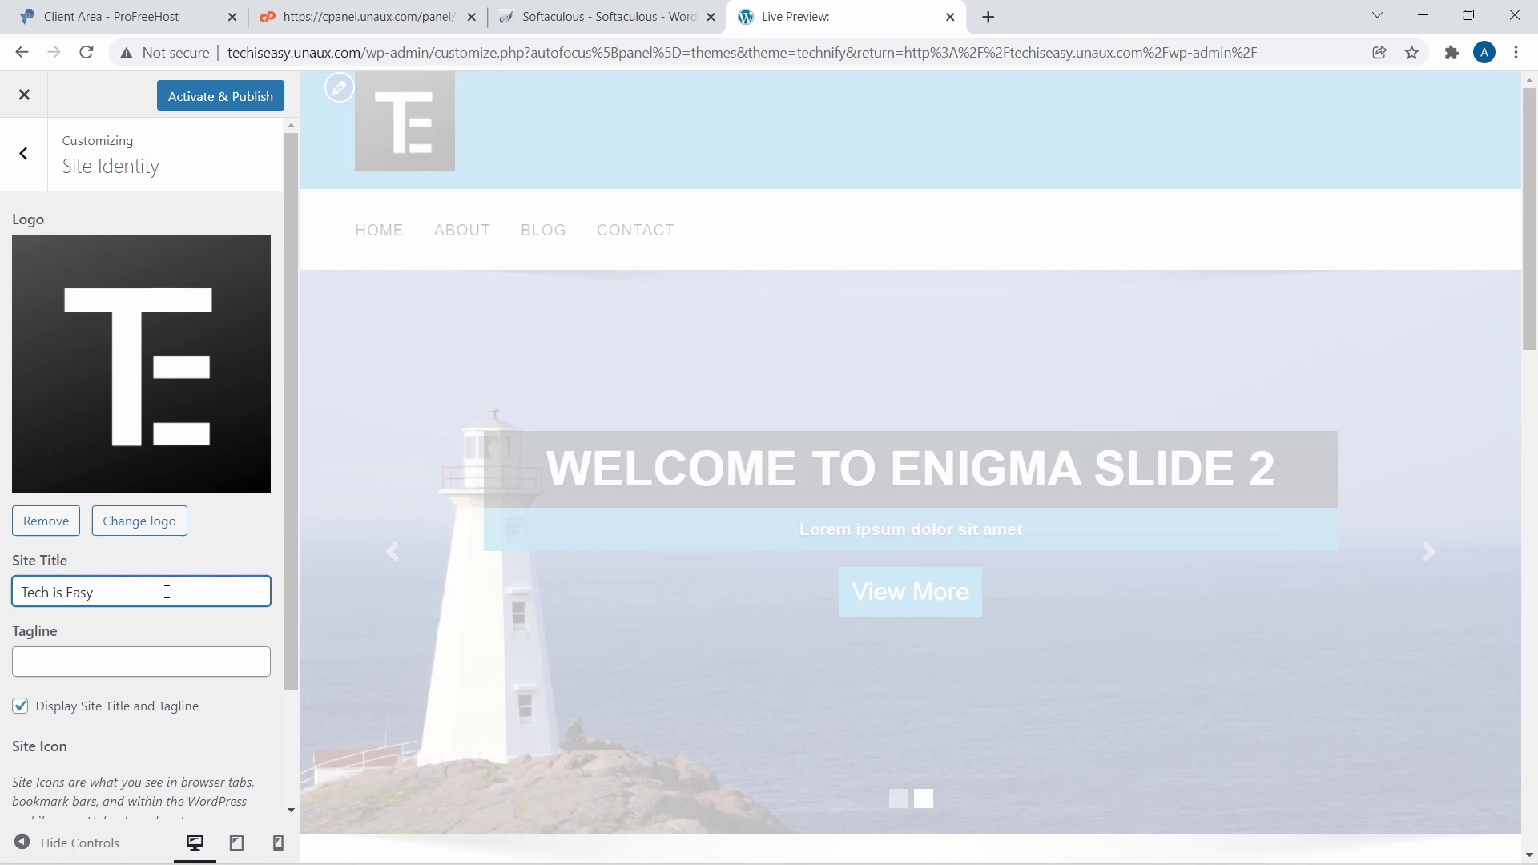
pyautogui.scroll(-2, 108, 647)
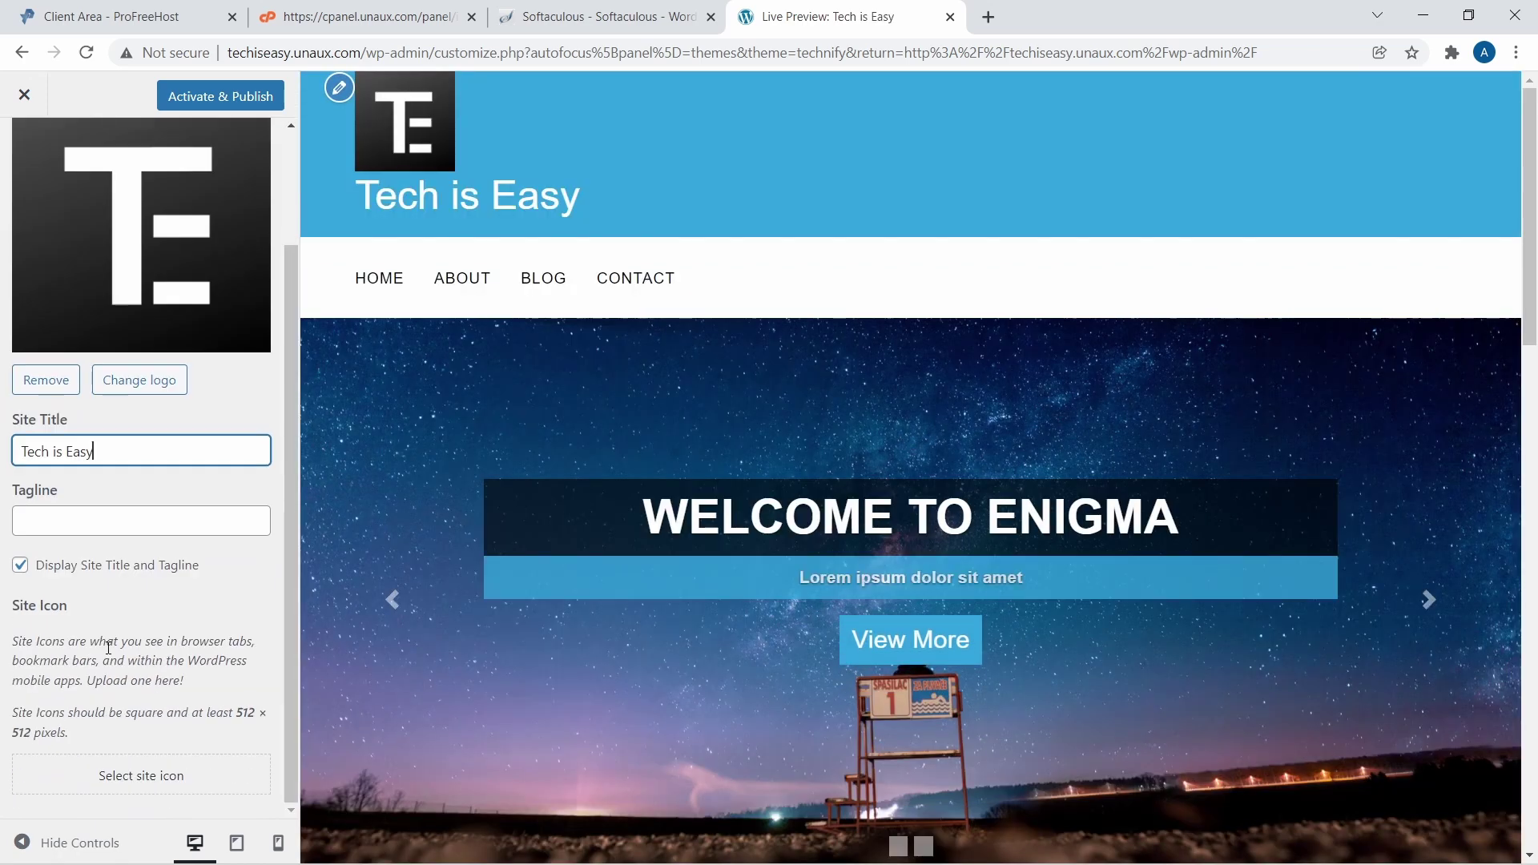
pyautogui.click(77, 523)
pyautogui.scroll(2, 76, 526)
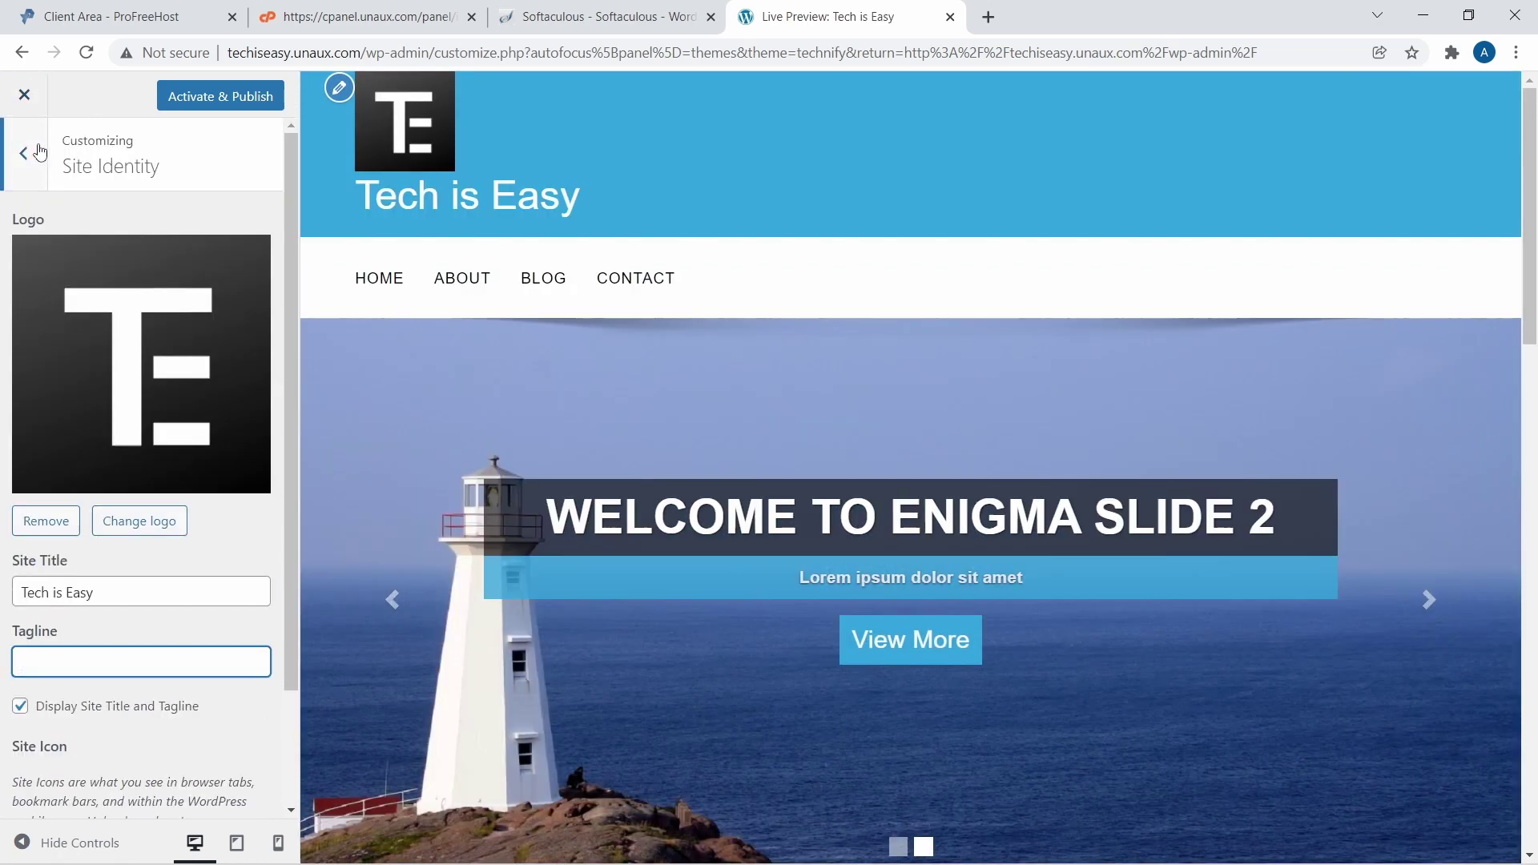
pyautogui.click(23, 153)
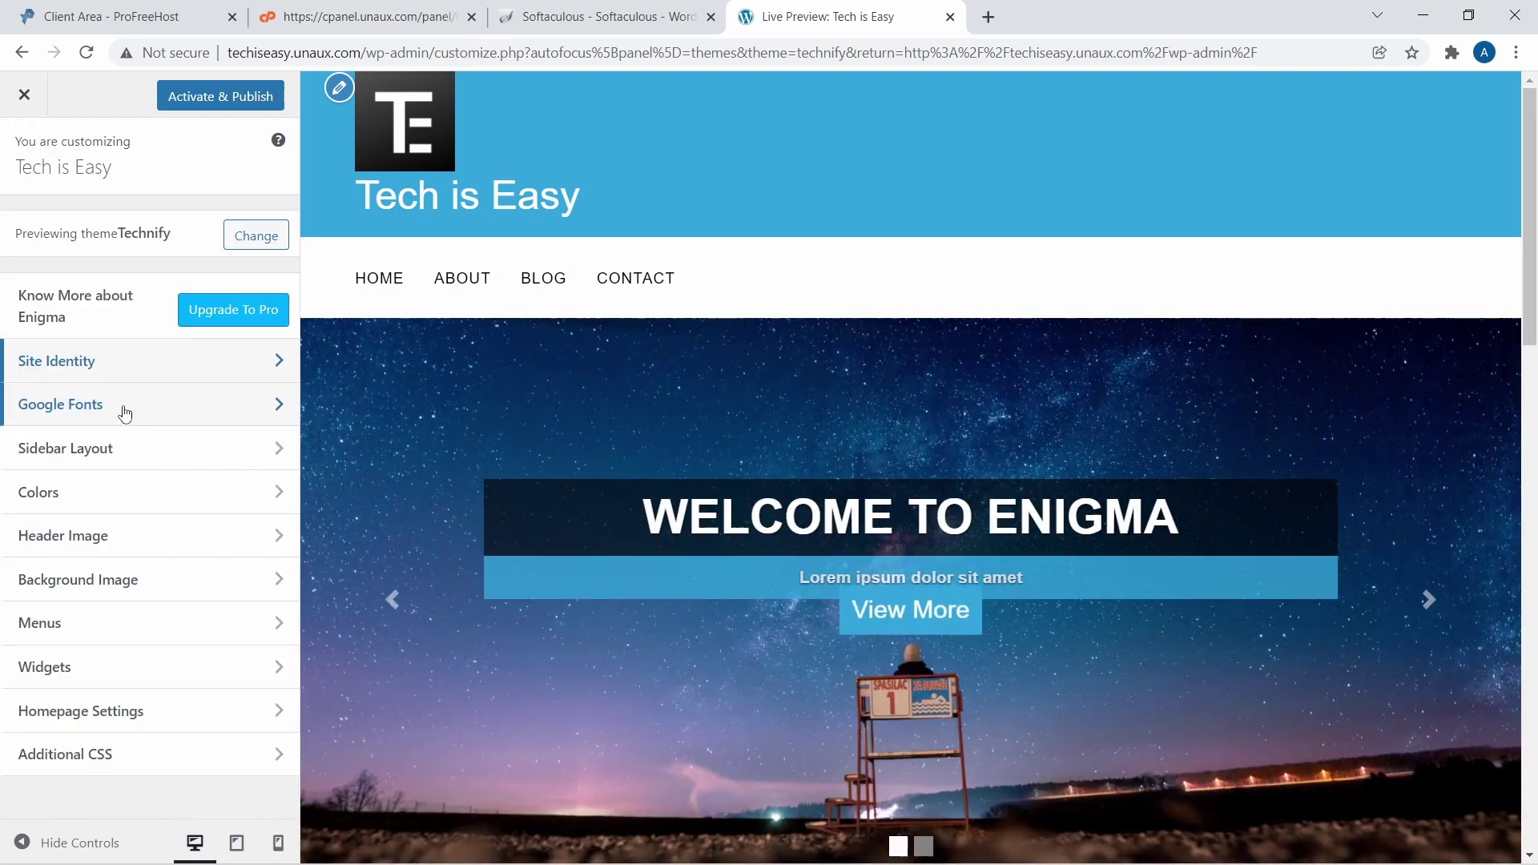
# Set the Google font for the headings to Open Sans and for the body to Roboto
pyautogui.click(124, 410)
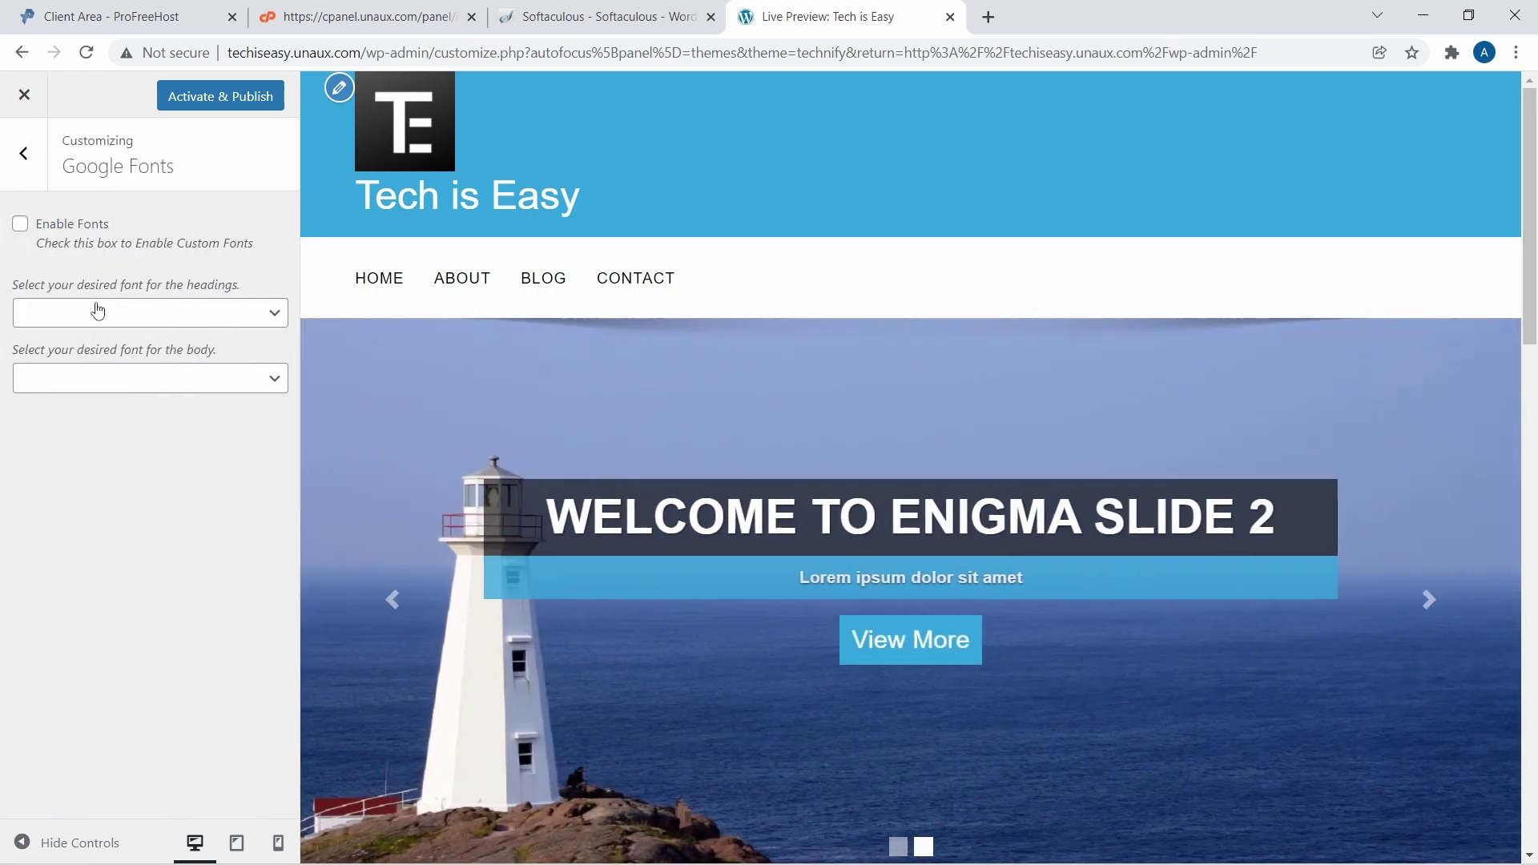
pyautogui.click(134, 313)
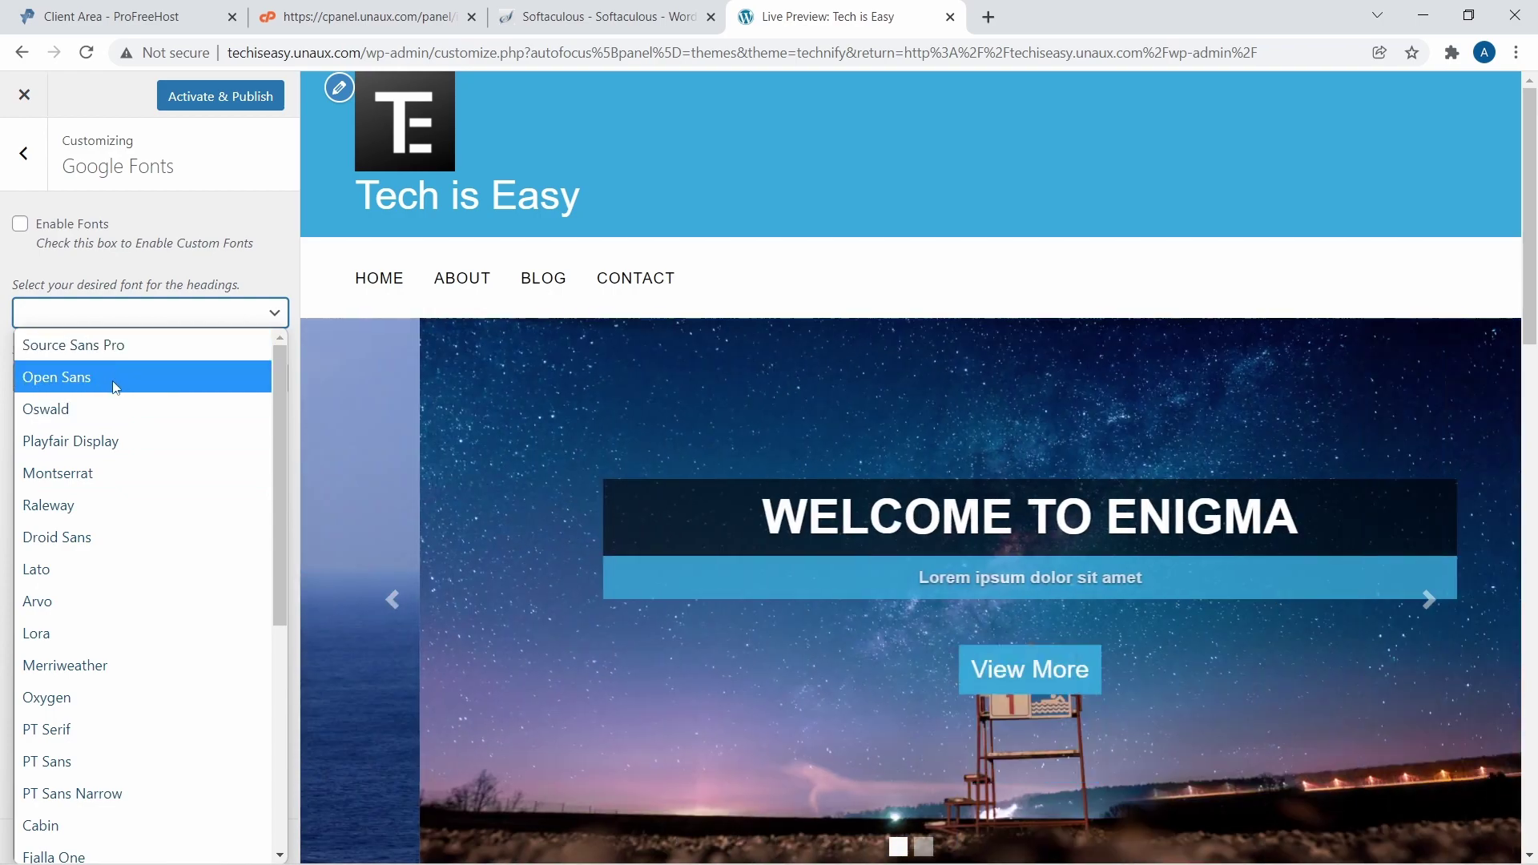
pyautogui.click(116, 388)
pyautogui.click(143, 378)
pyautogui.scroll(-5, 152, 605)
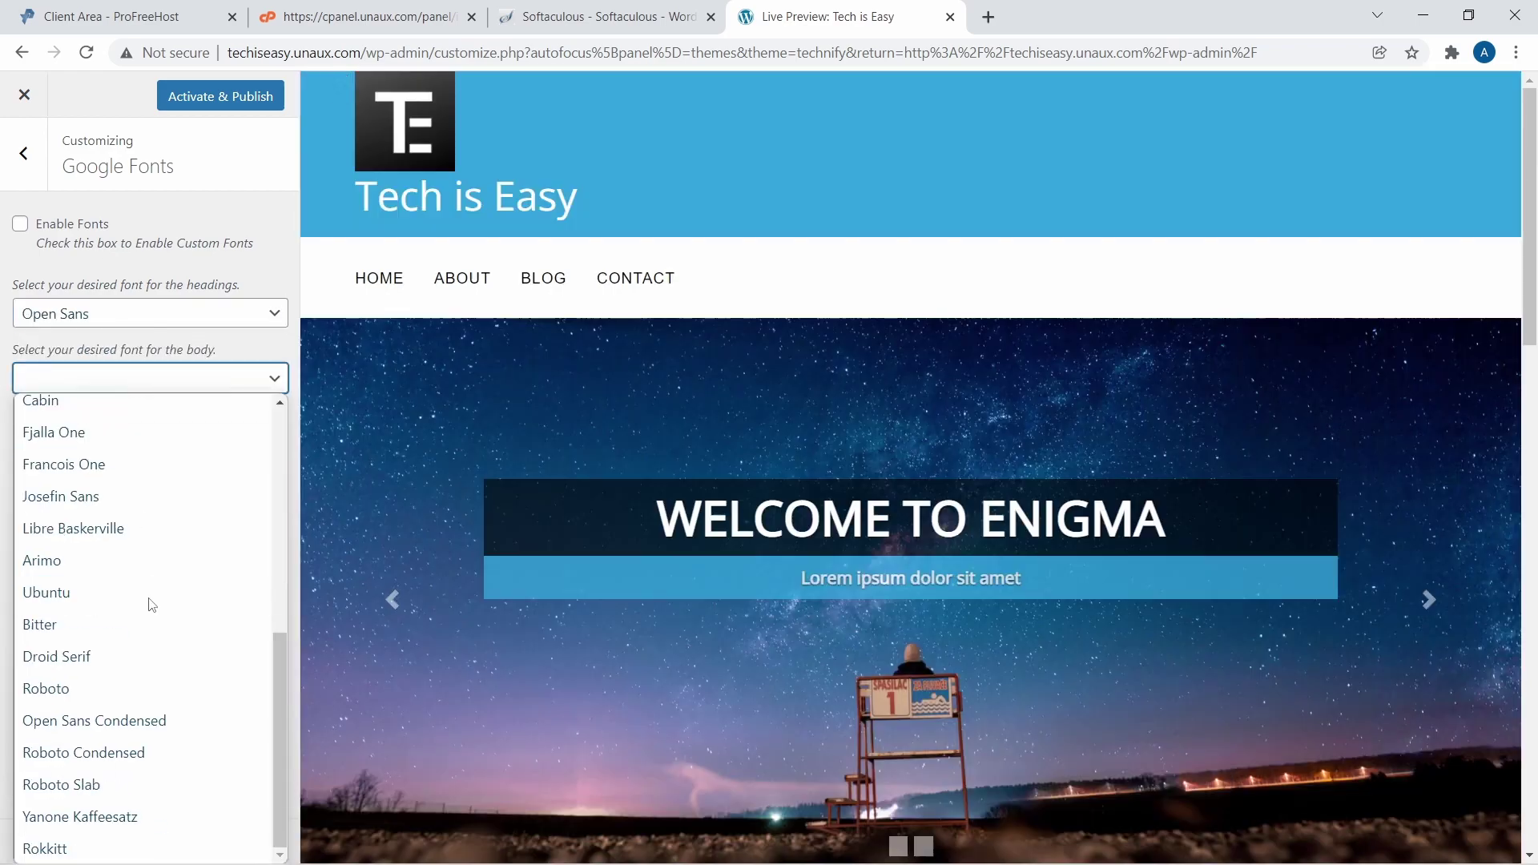
pyautogui.click(139, 701)
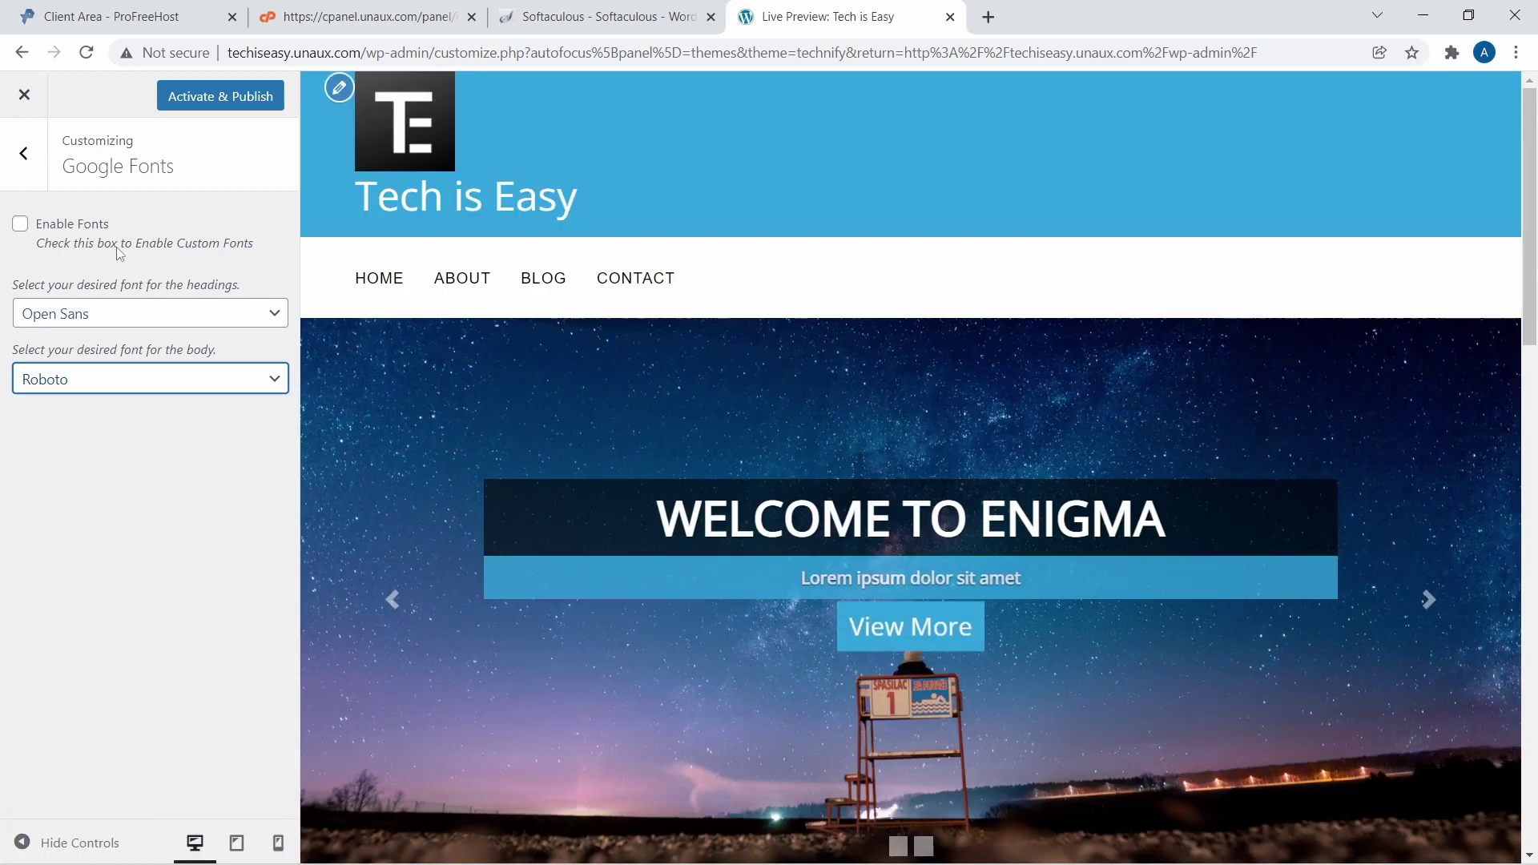
pyautogui.click(22, 158)
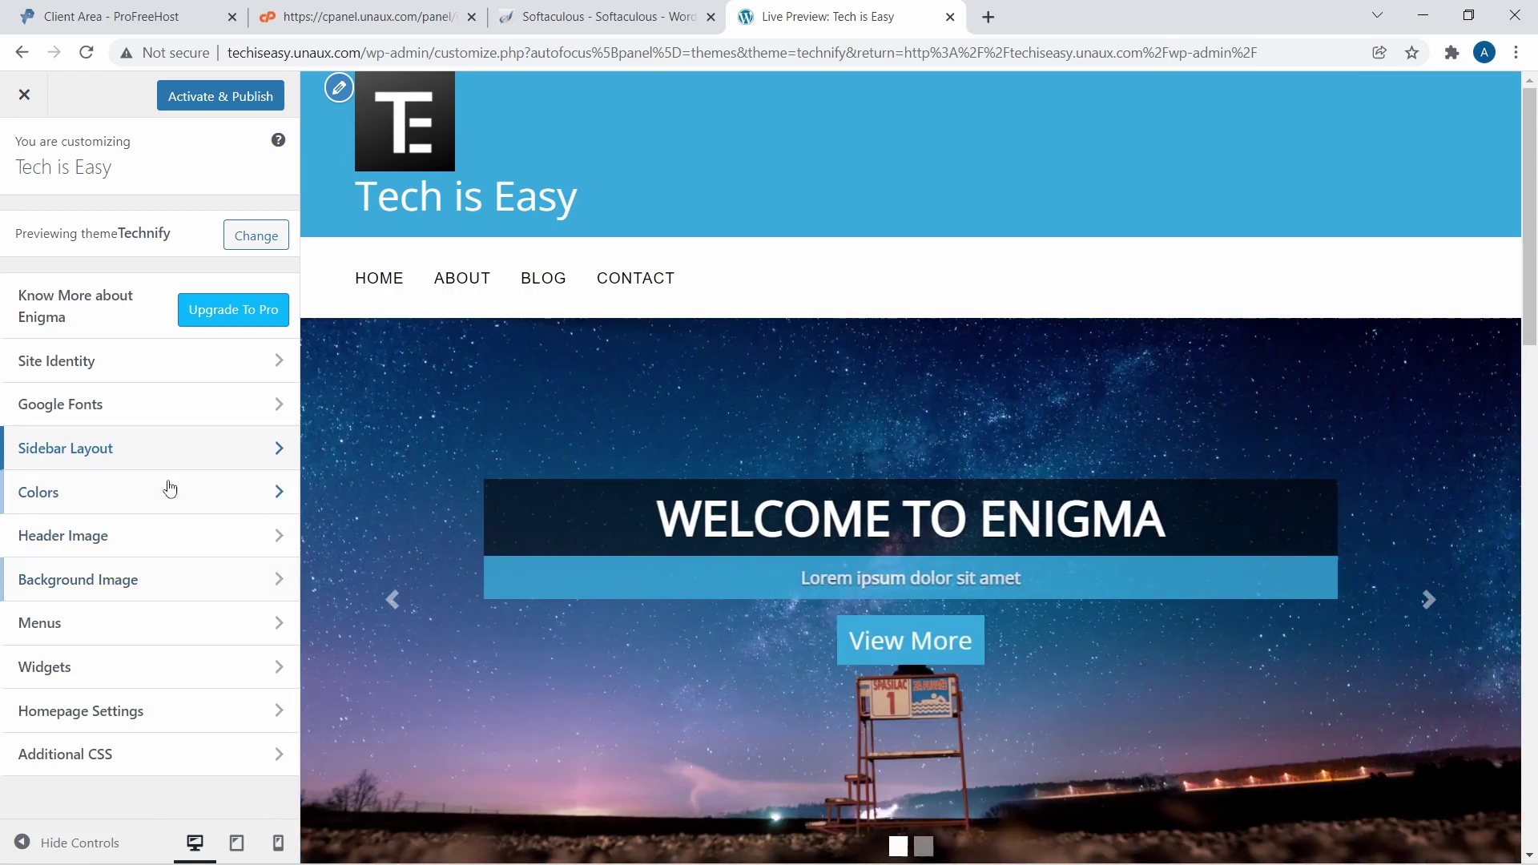
# Upload a new image from the computer as the site's header image
pyautogui.click(99, 545)
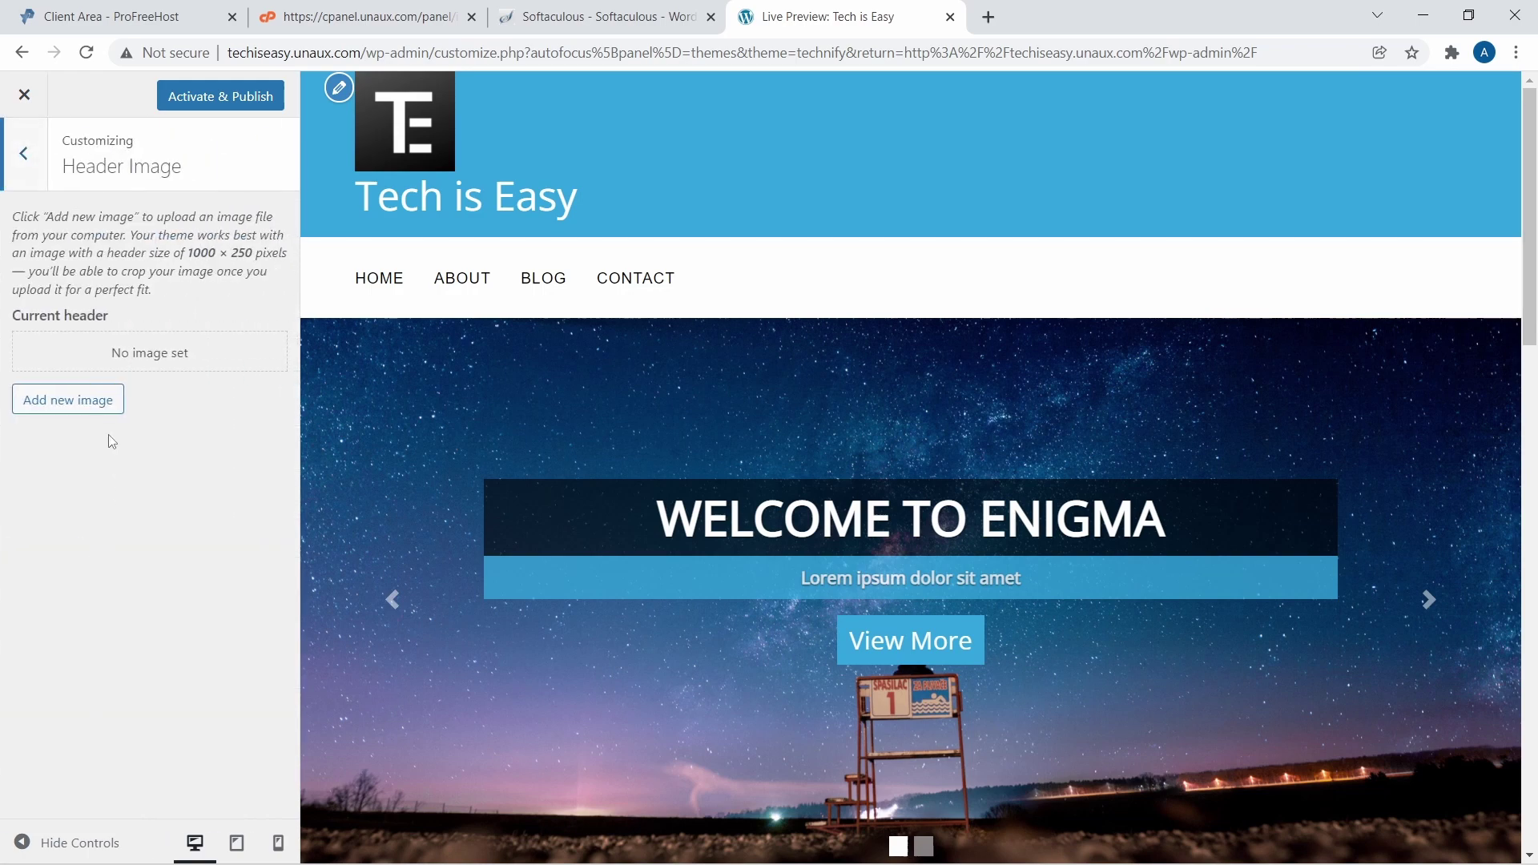
pyautogui.click(94, 406)
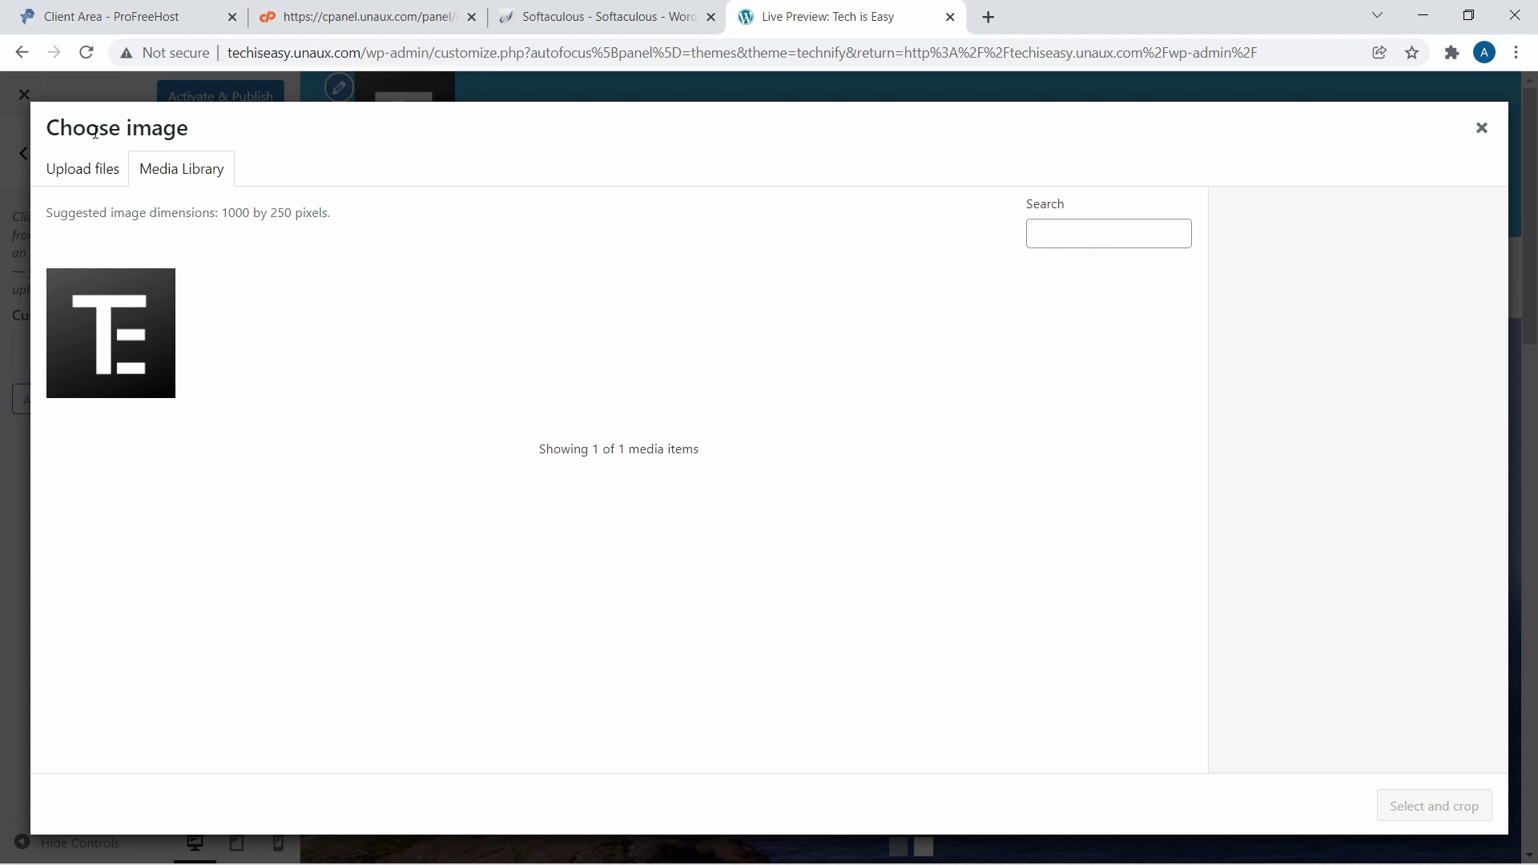
pyautogui.click(79, 166)
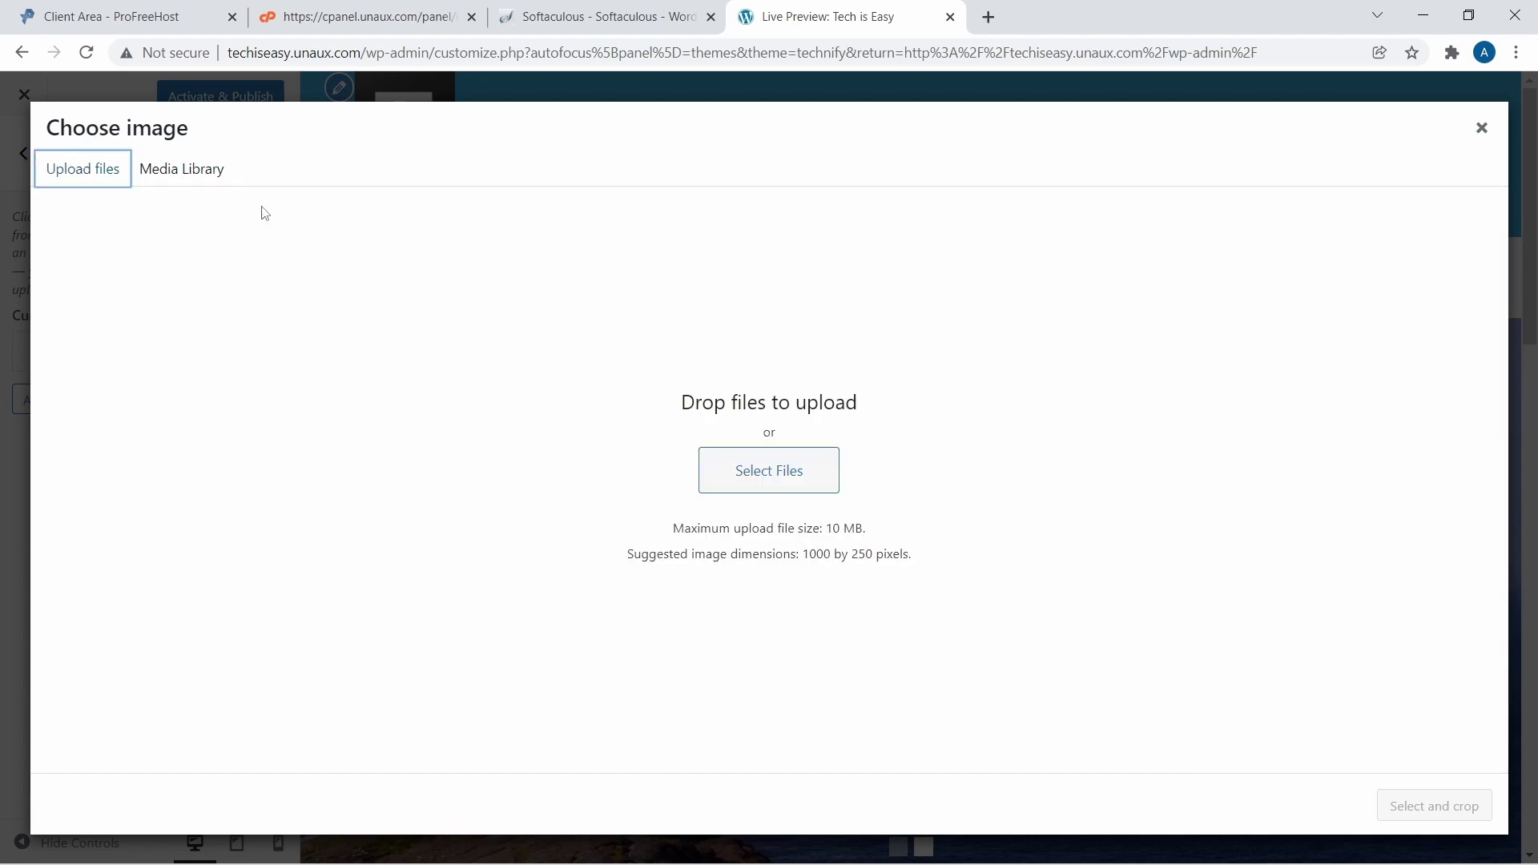
pyautogui.click(762, 470)
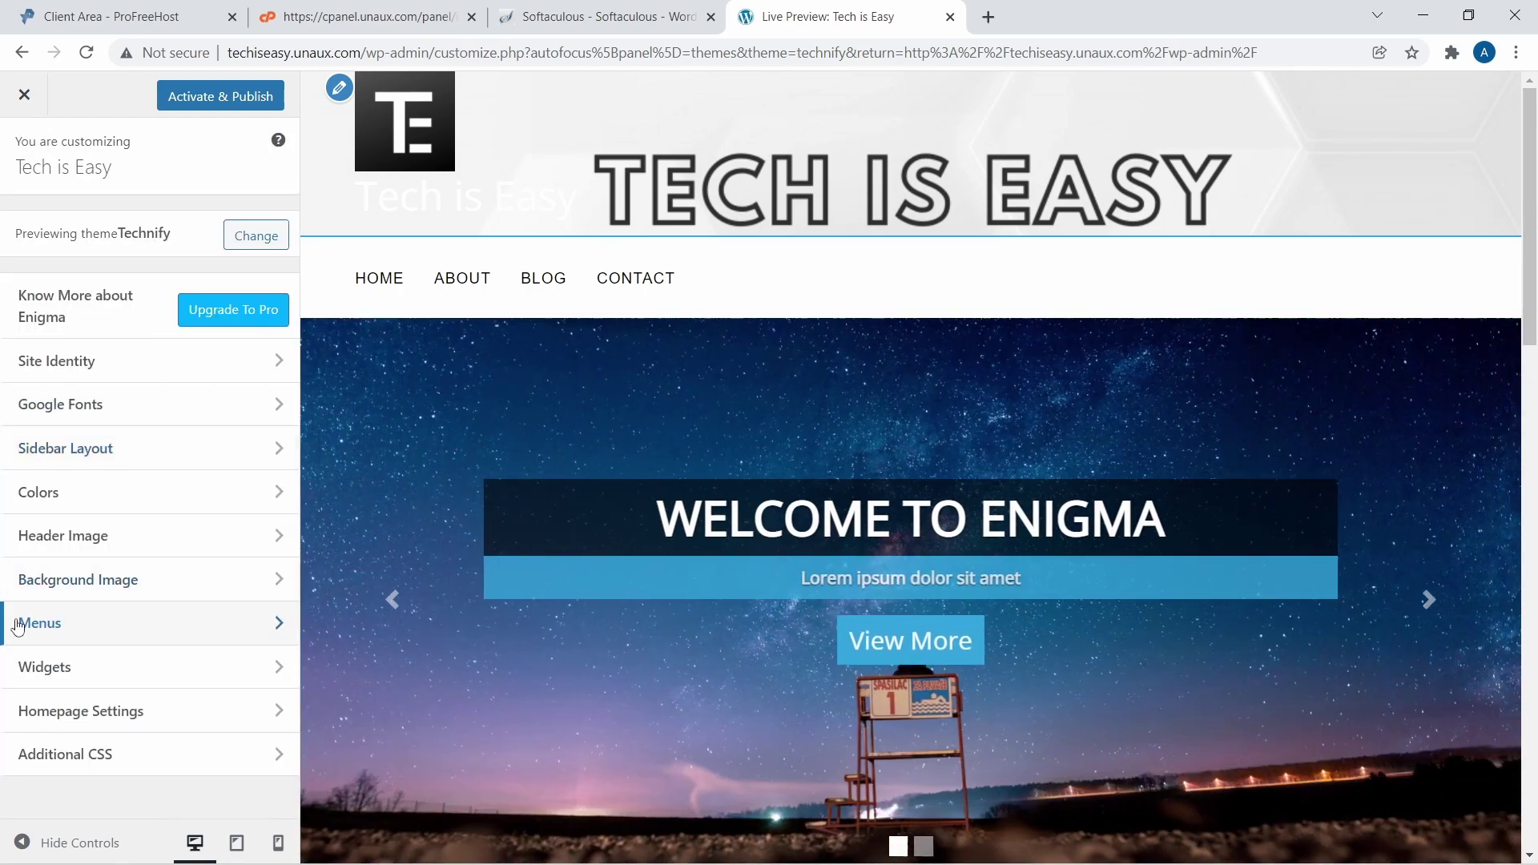
# Remove the Blog item from the site's Primary menu
pyautogui.click(65, 630)
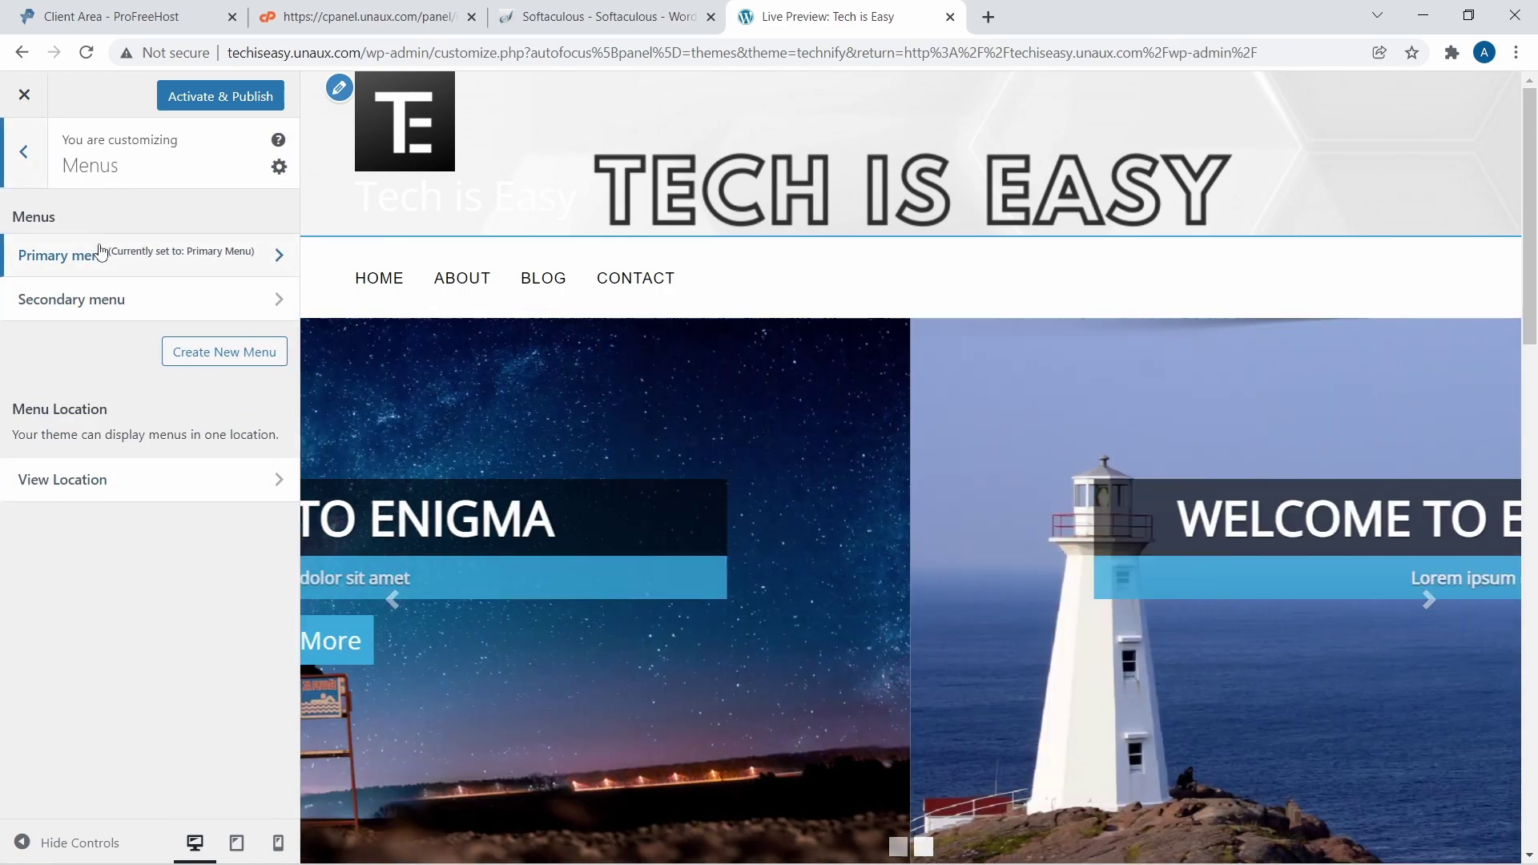
pyautogui.click(101, 253)
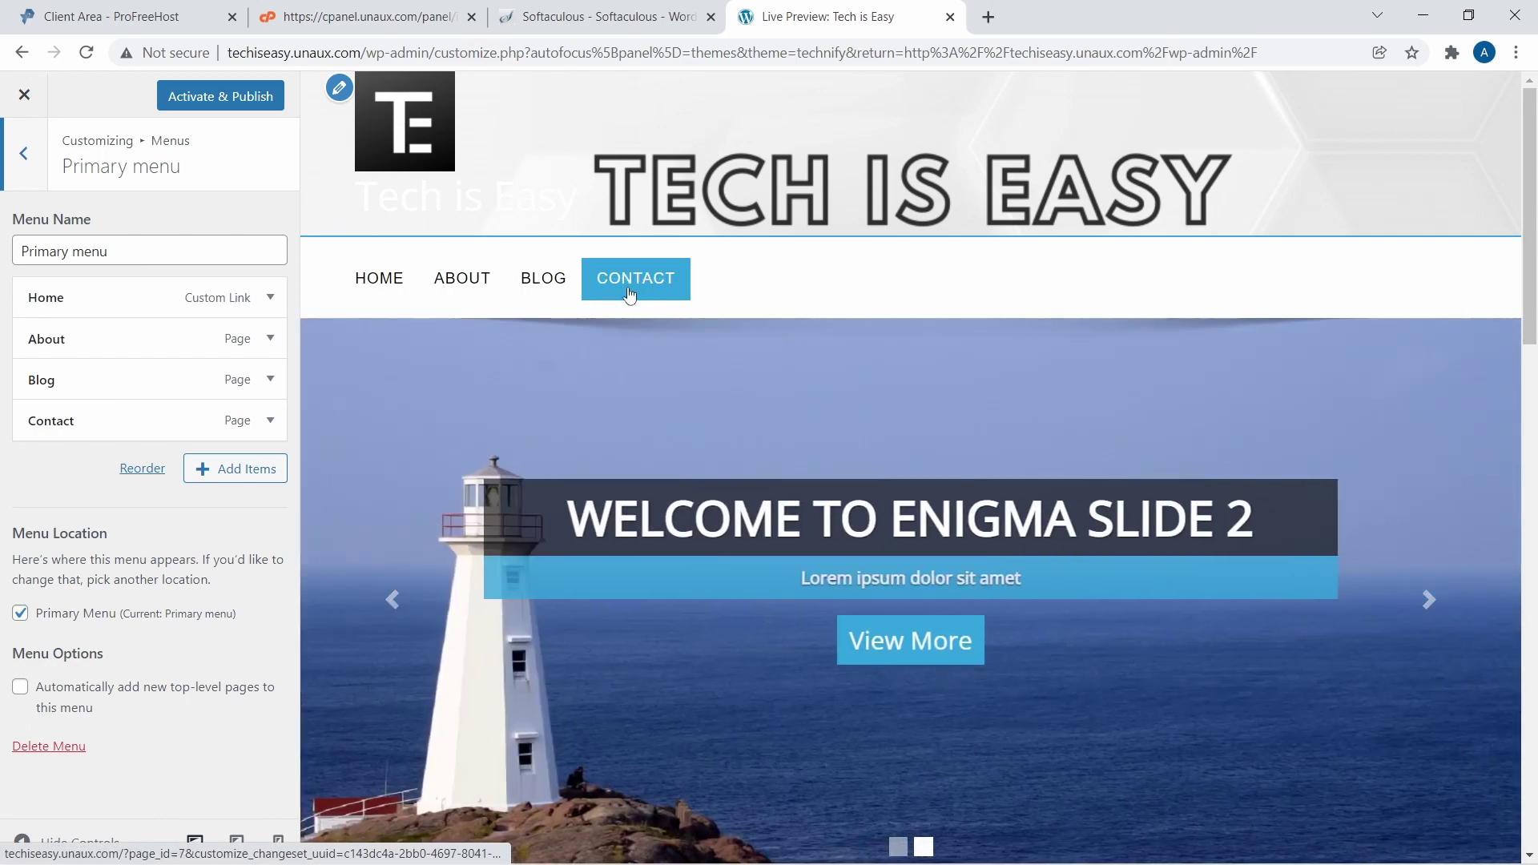
pyautogui.click(129, 384)
pyautogui.scroll(-4, 124, 535)
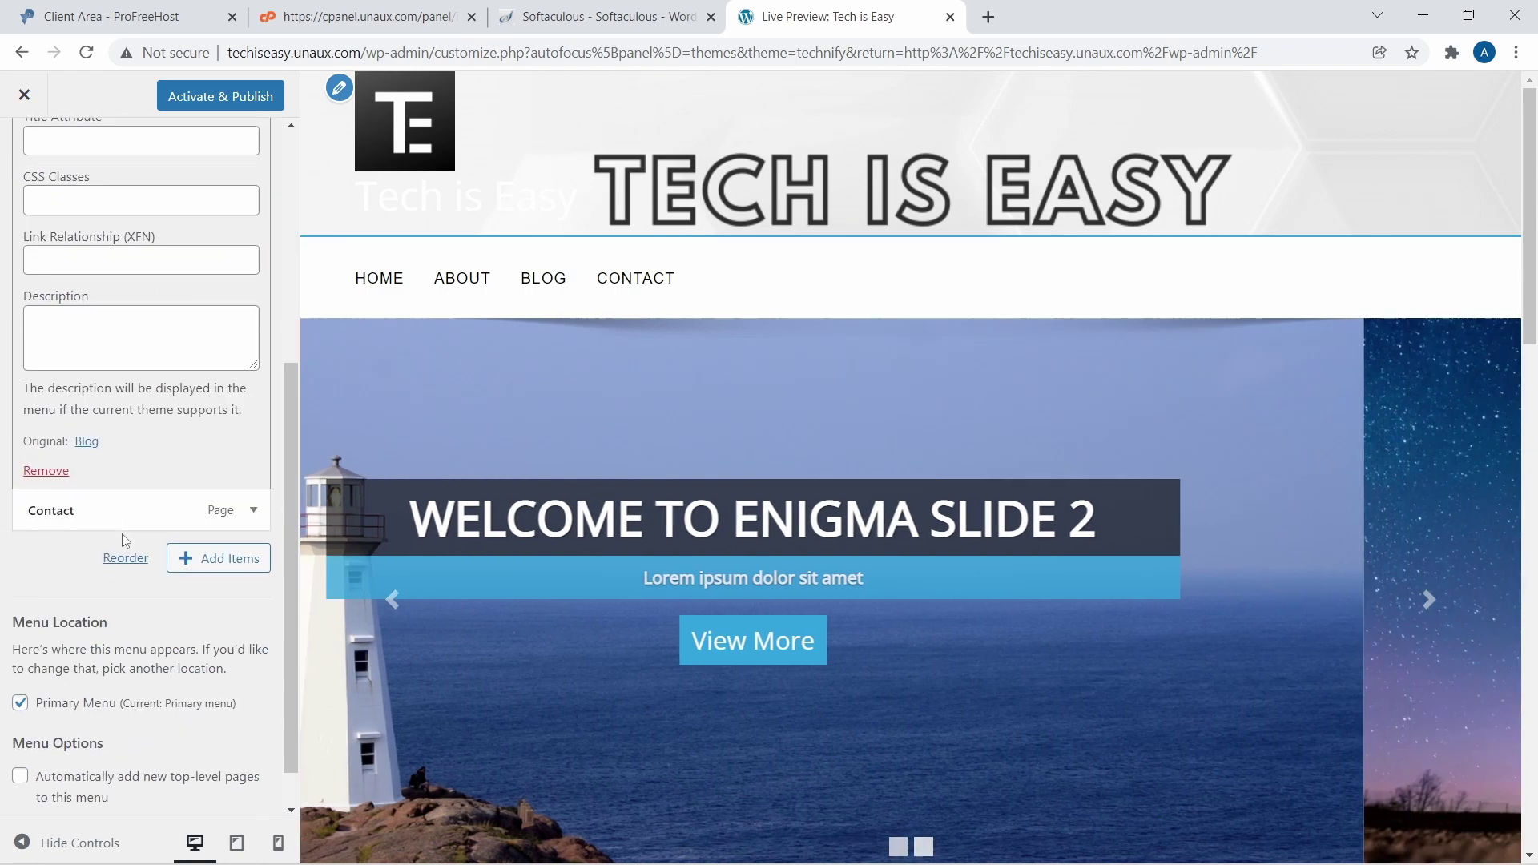
pyautogui.scroll(3, 144, 473)
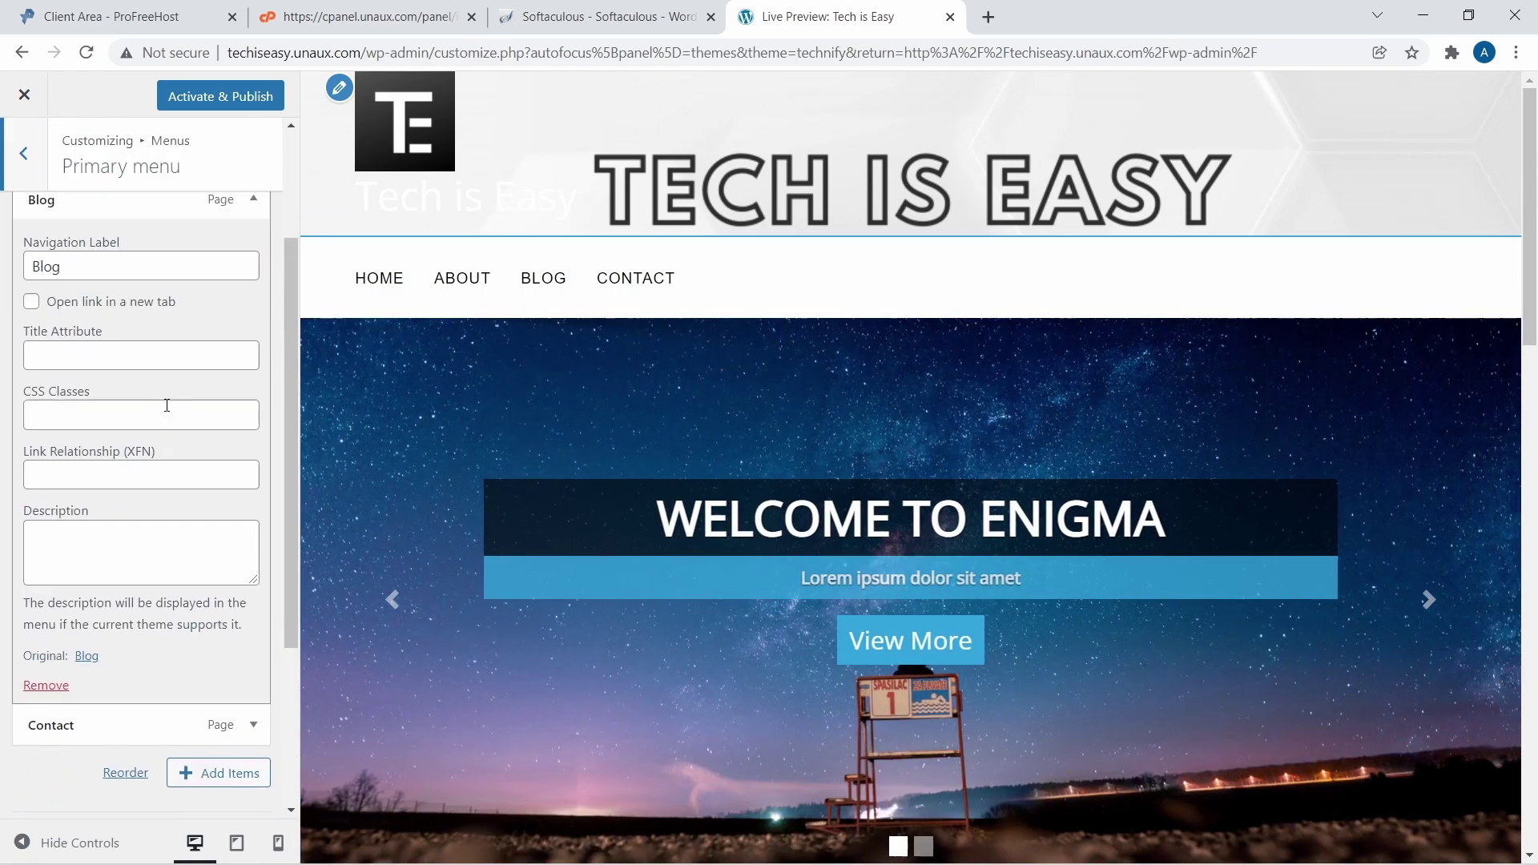
pyautogui.scroll(-1, 166, 405)
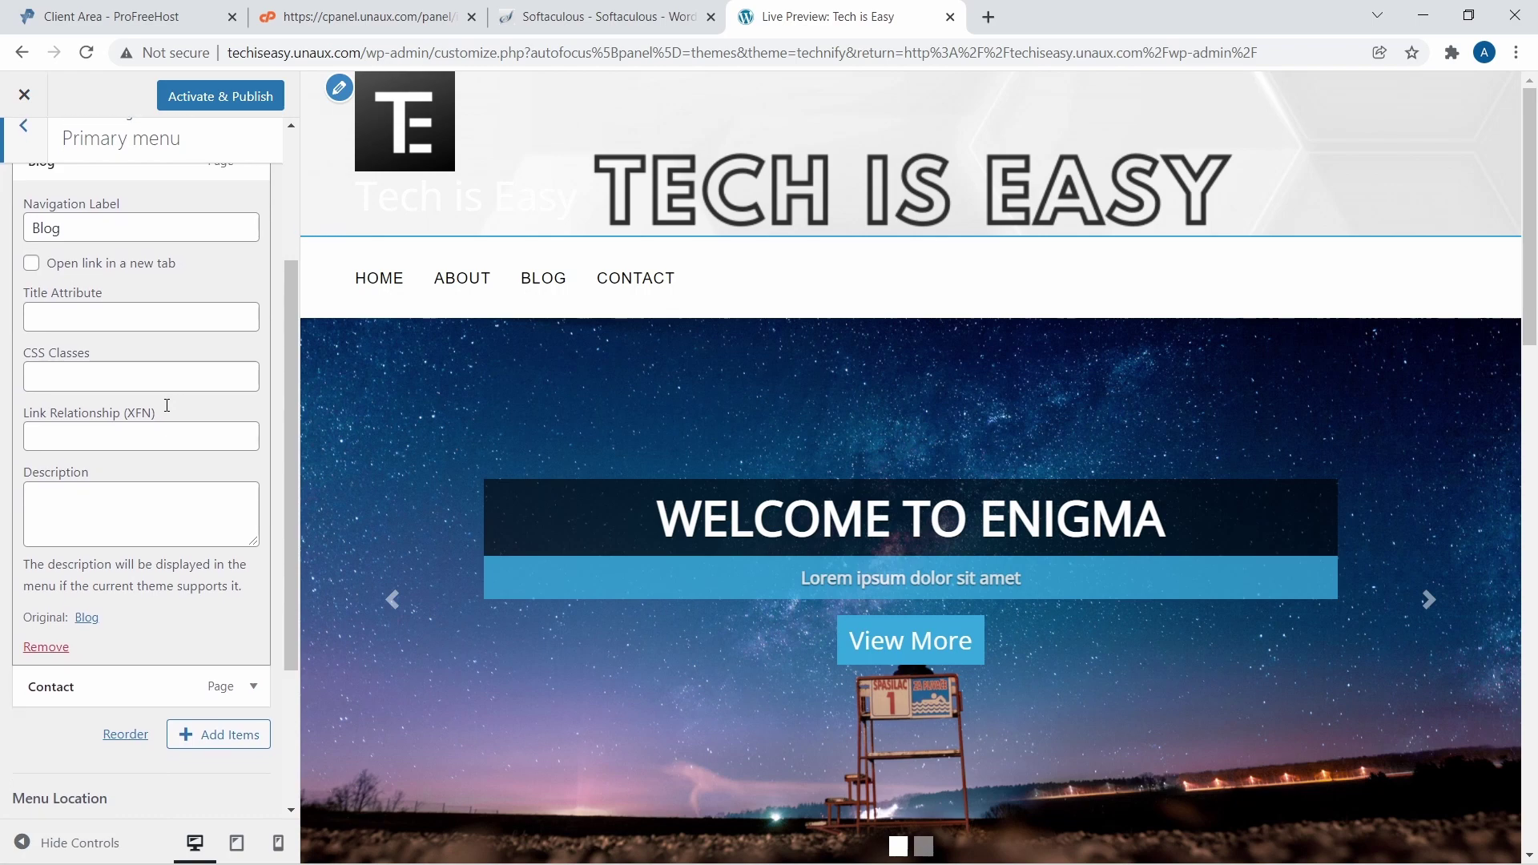
pyautogui.click(46, 647)
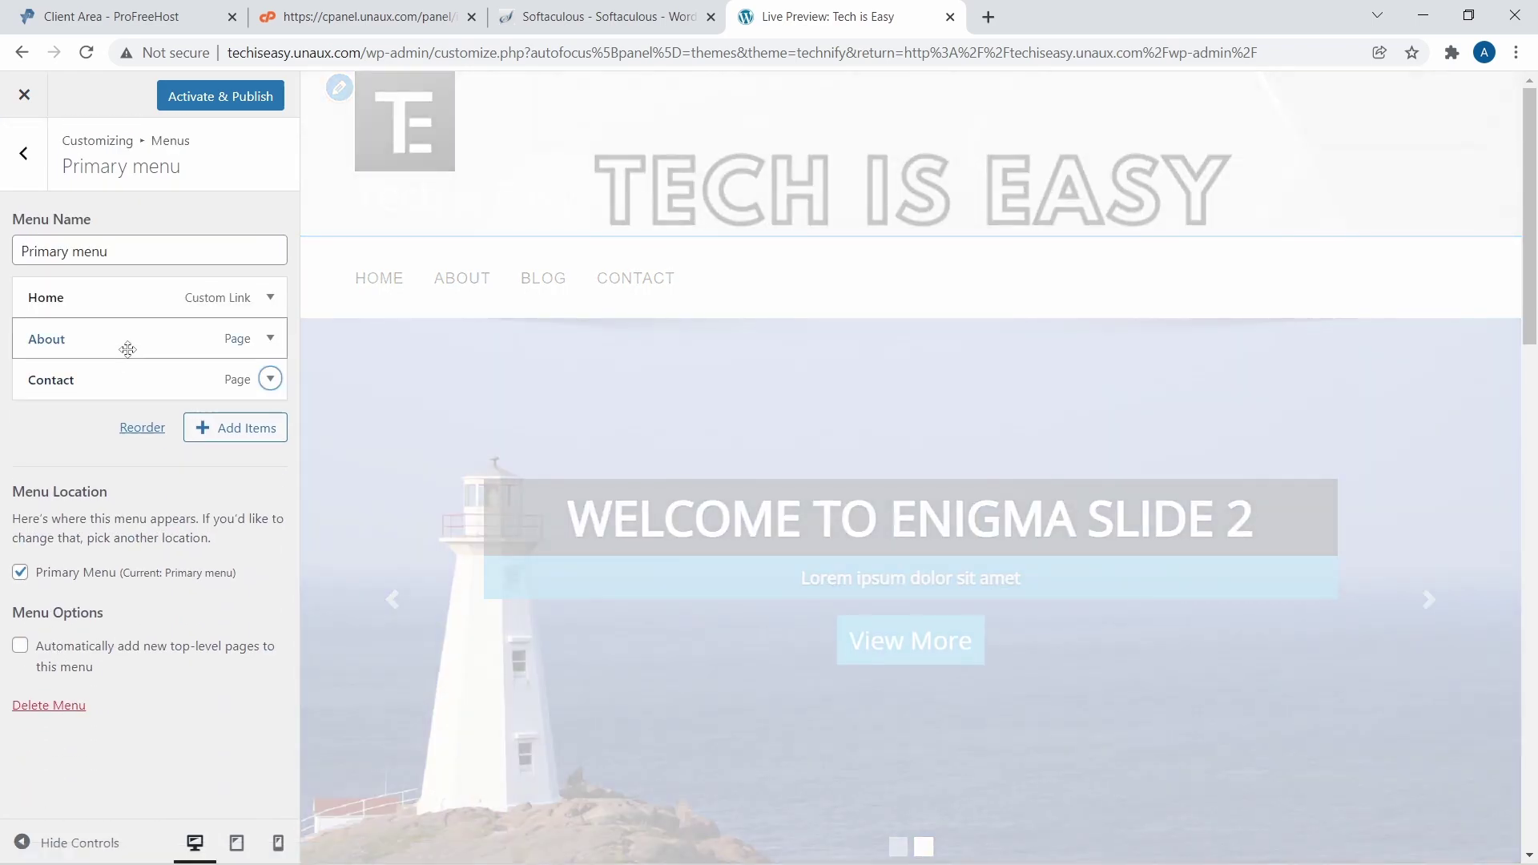
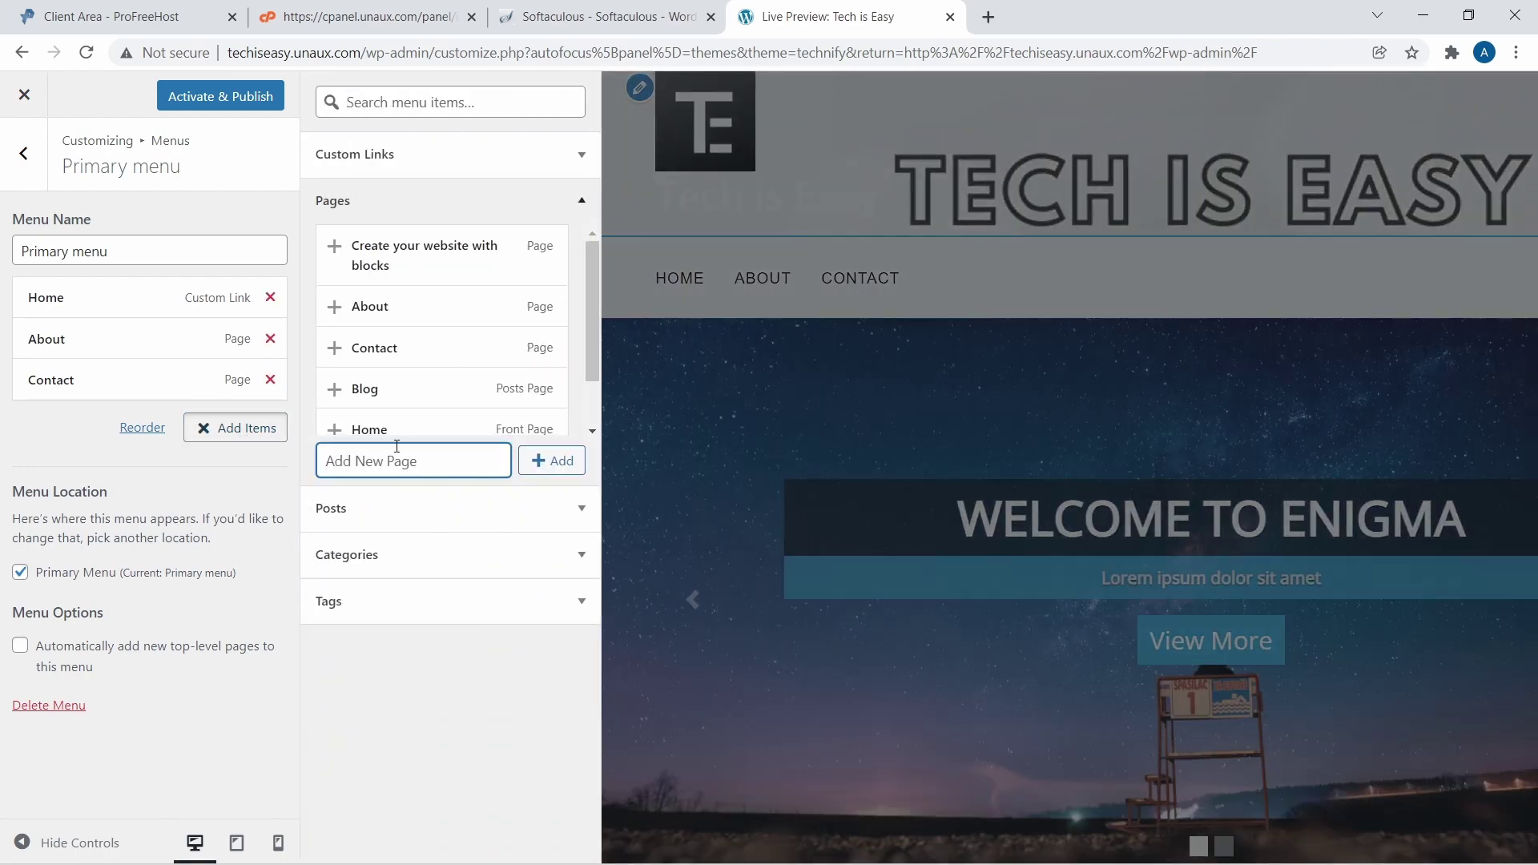
# Add a new page named Tech to the Primary menu and return to the main customization options
pyautogui.write('Tech')
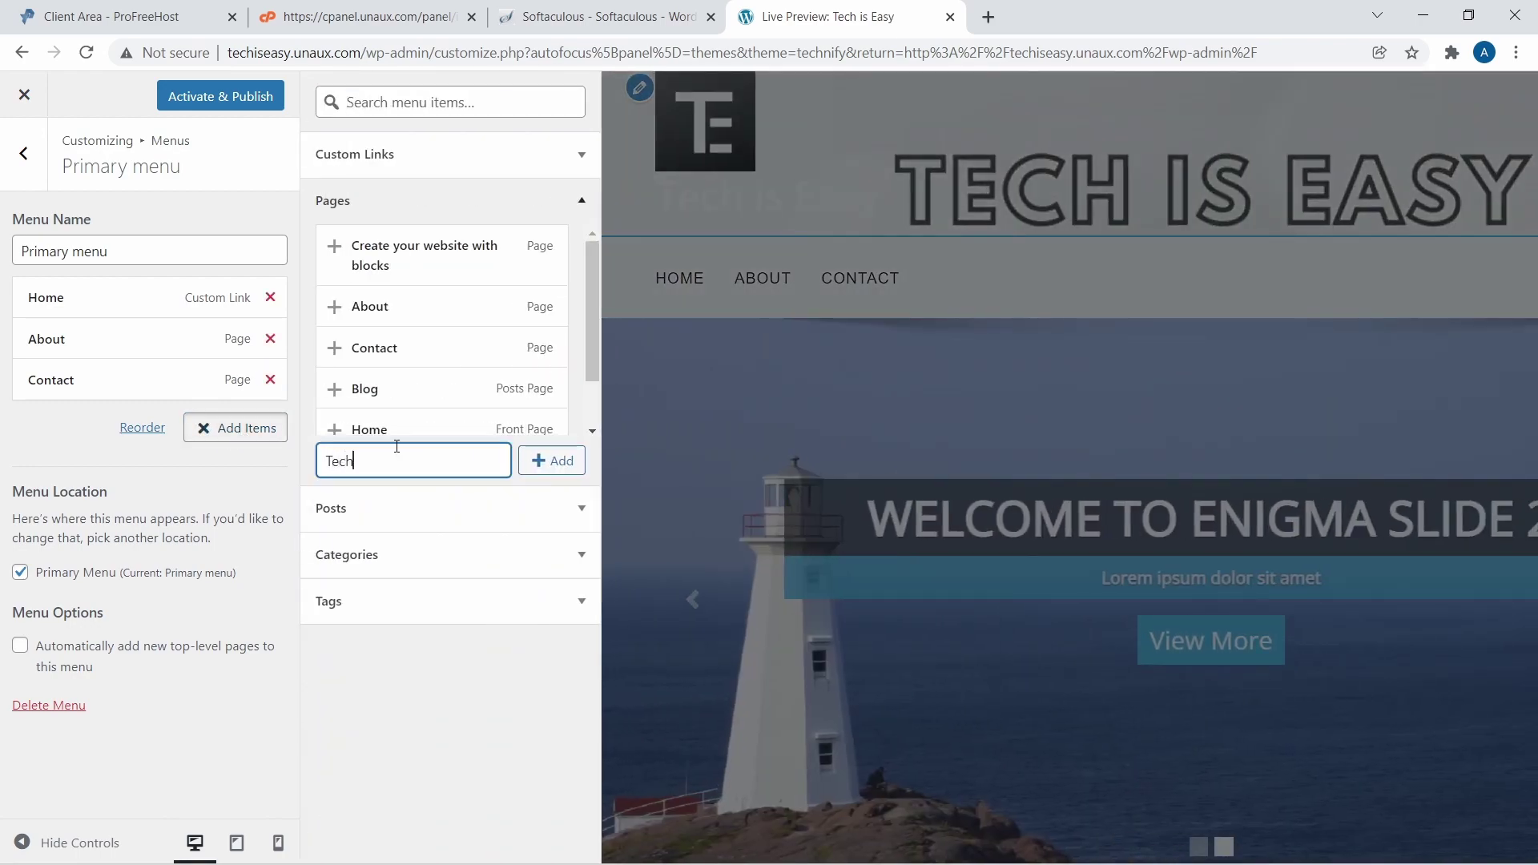
pyautogui.click(553, 462)
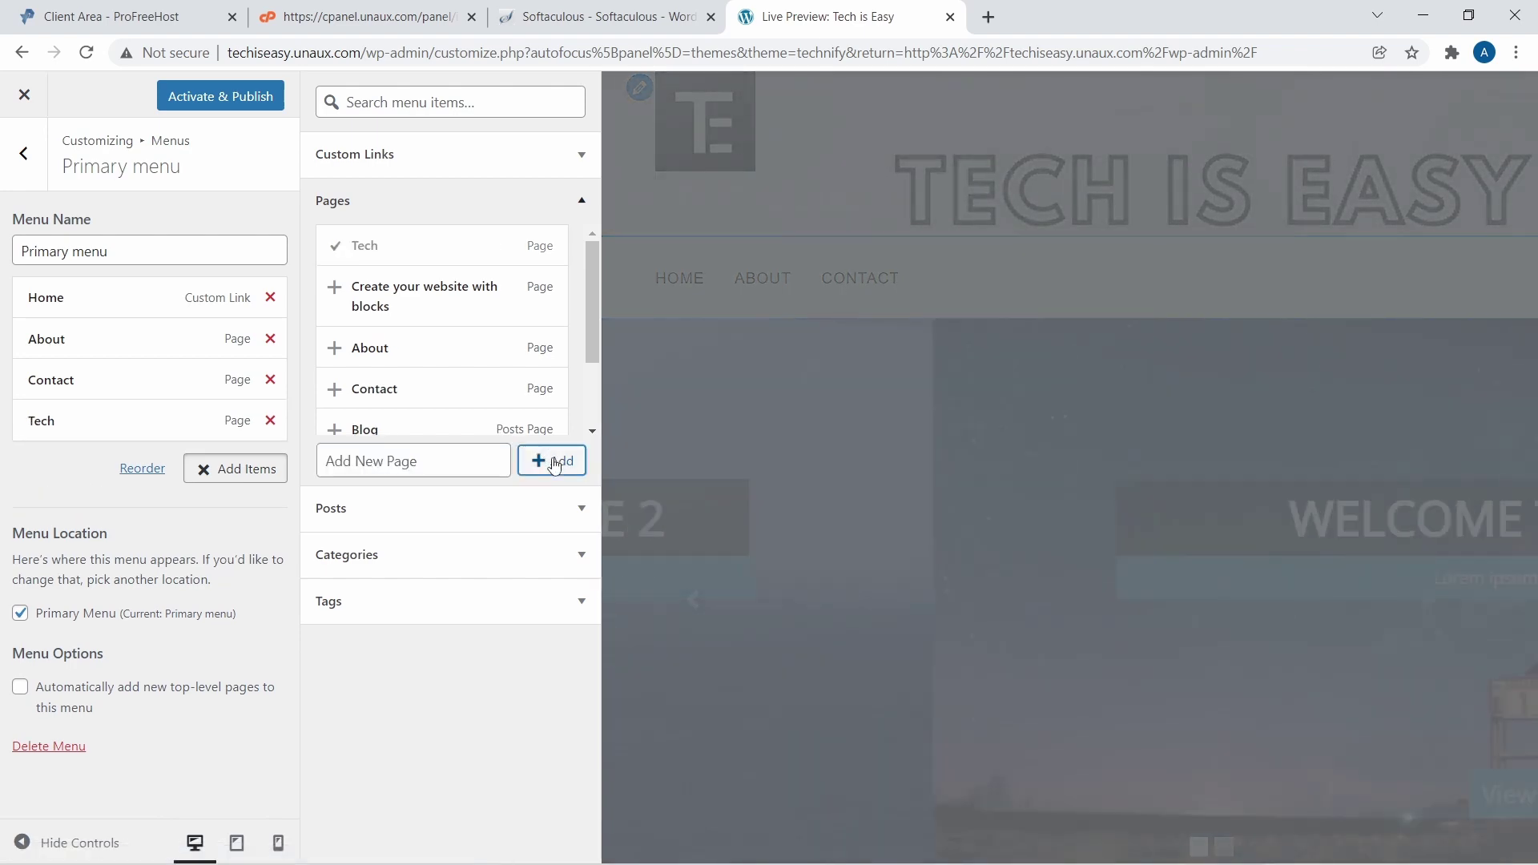
pyautogui.click(235, 468)
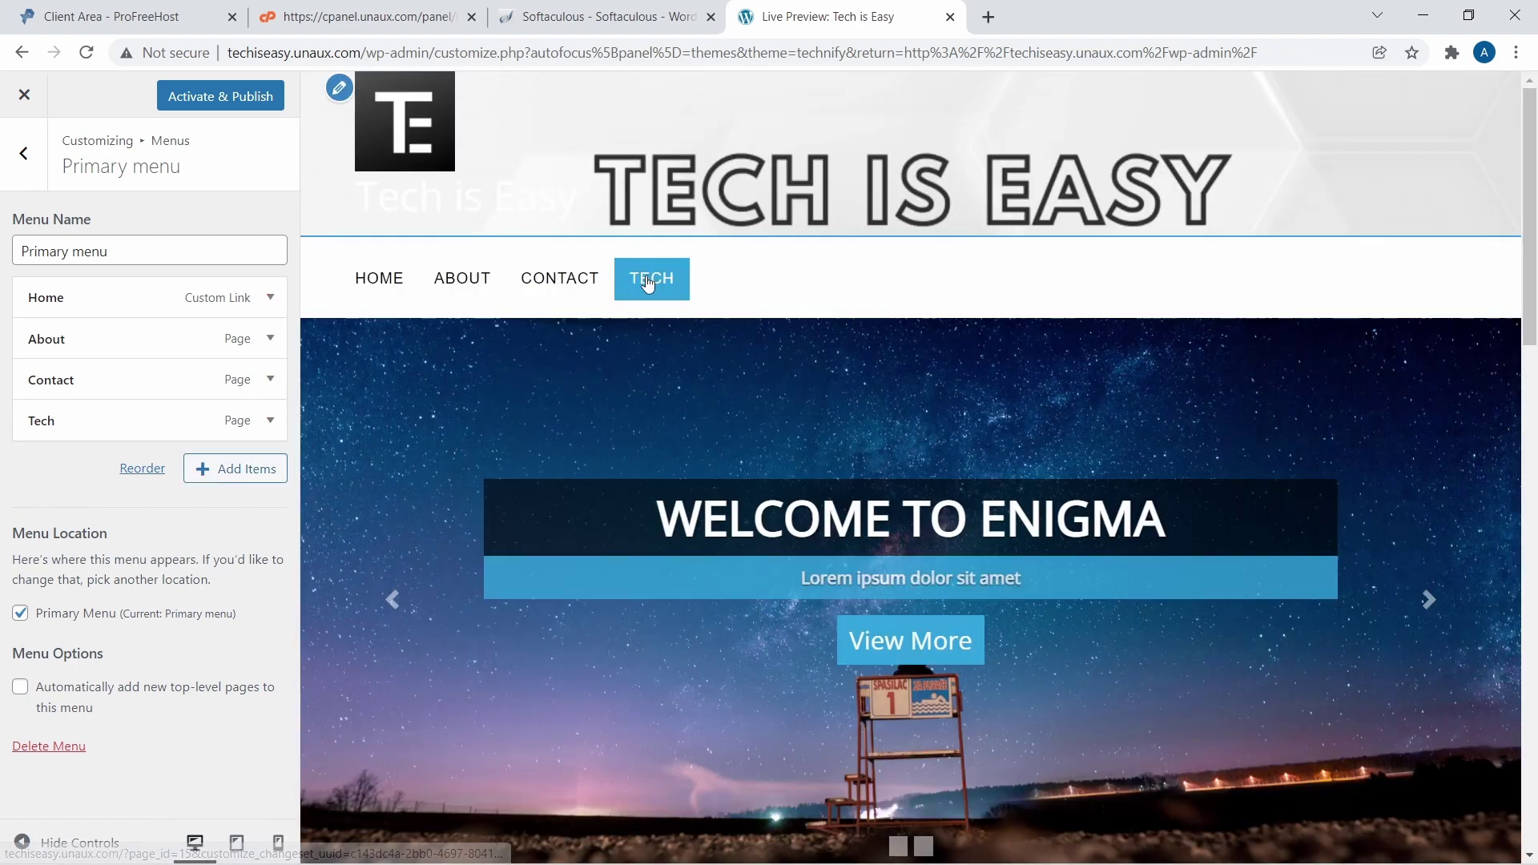
pyautogui.press('Escape')
pyautogui.press('Escape')
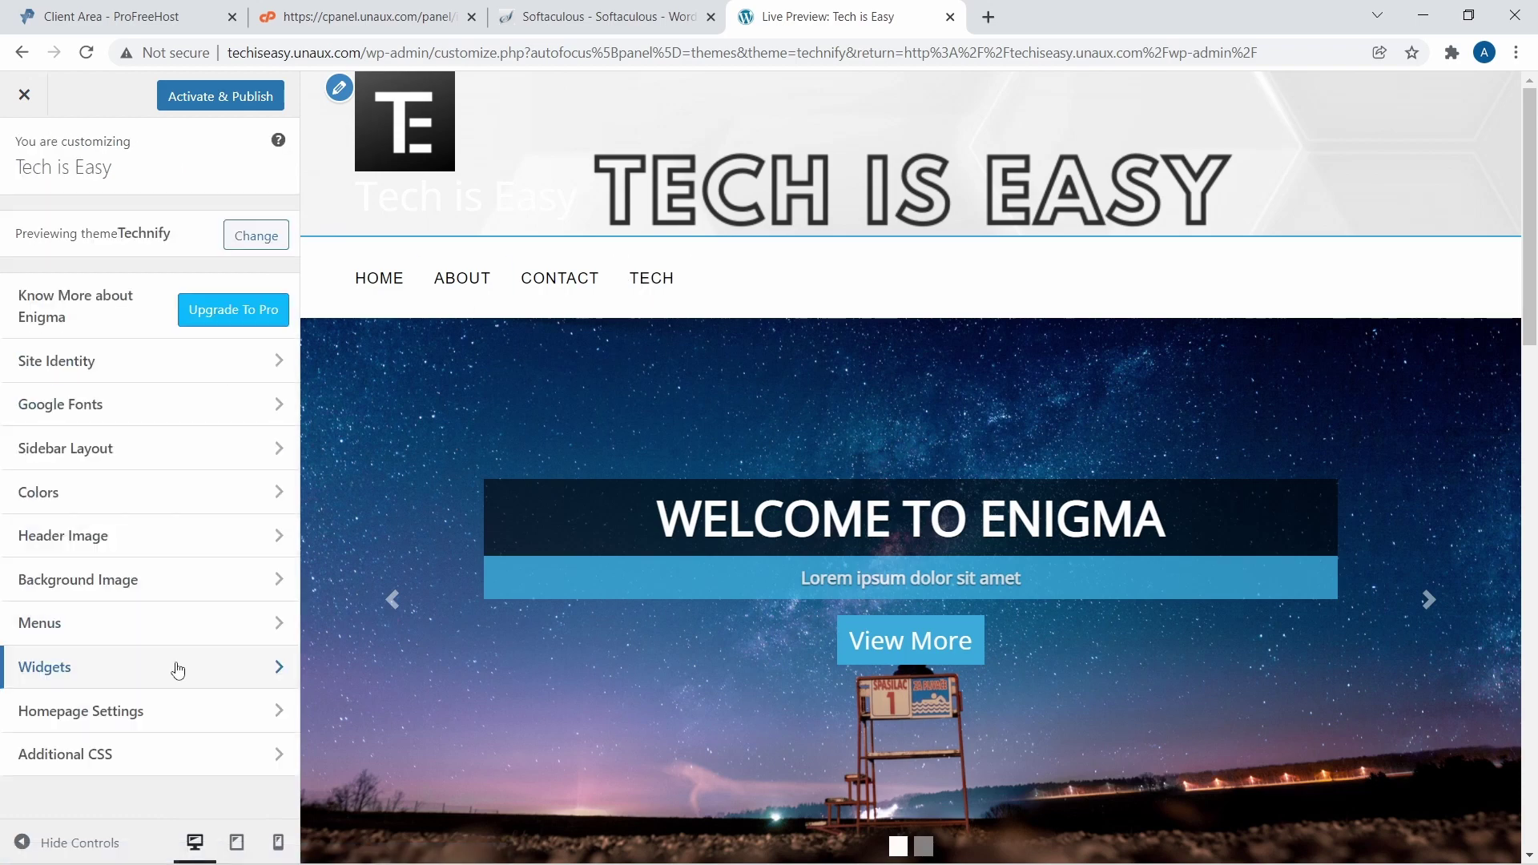
# In the Footer Widget Area, shorten the title of the "About This Site" text widget to "About"
pyautogui.click(84, 669)
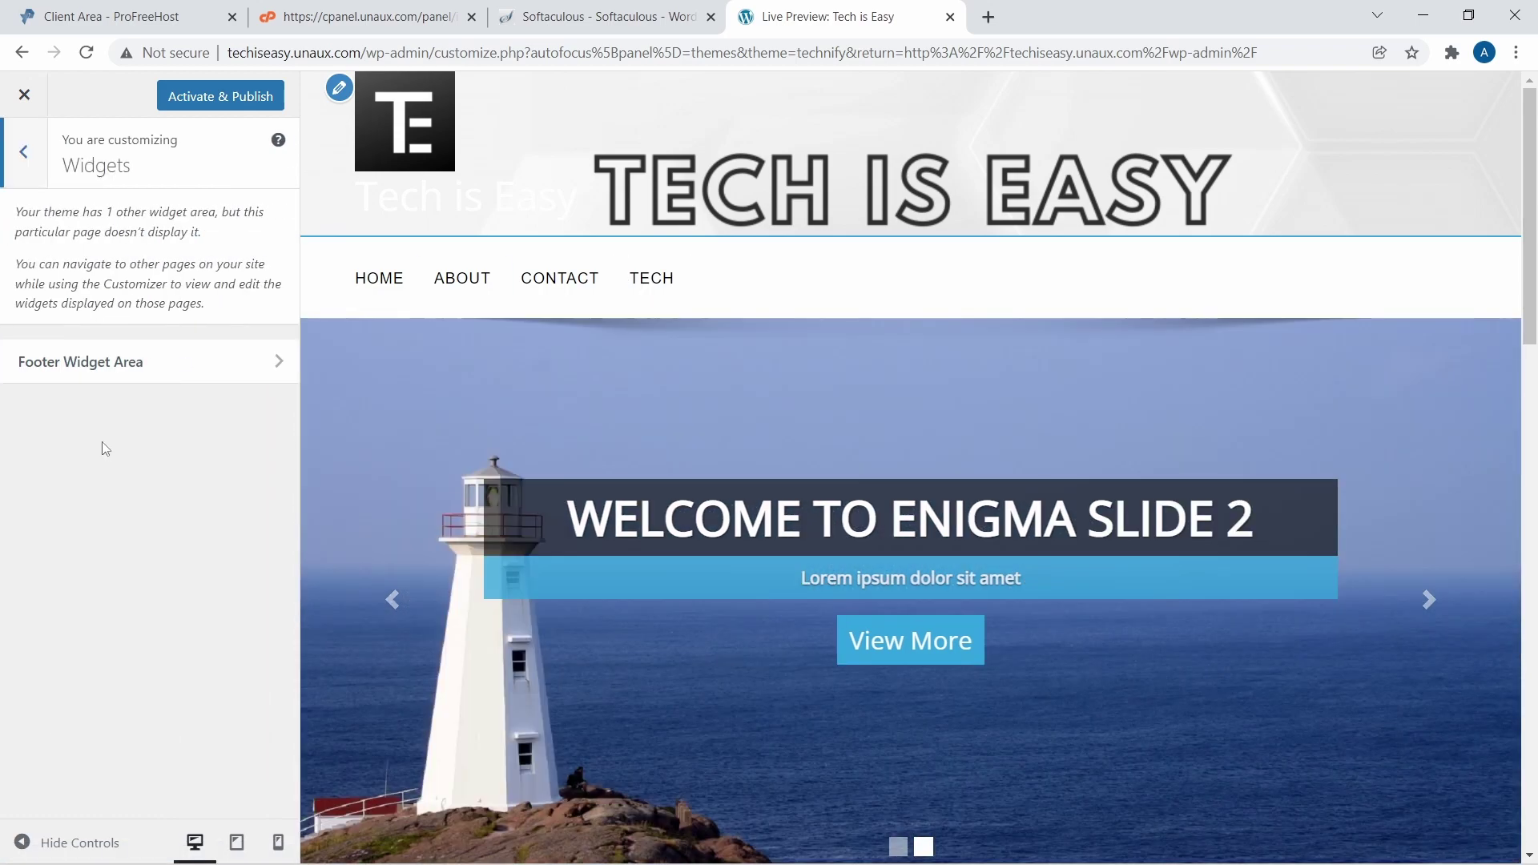
pyautogui.scroll(-15, 559, 695)
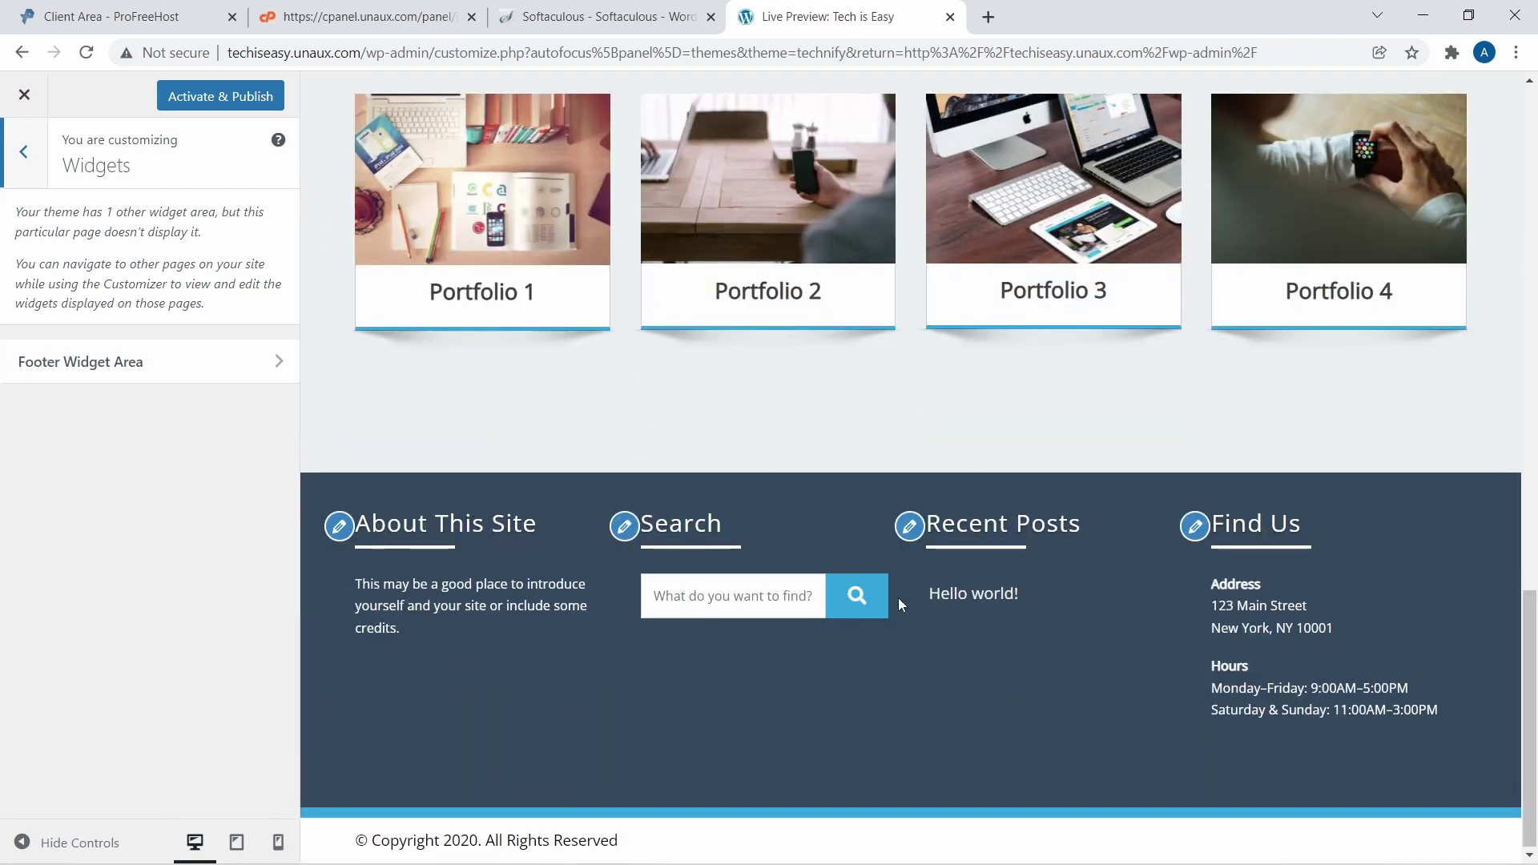
pyautogui.click(80, 365)
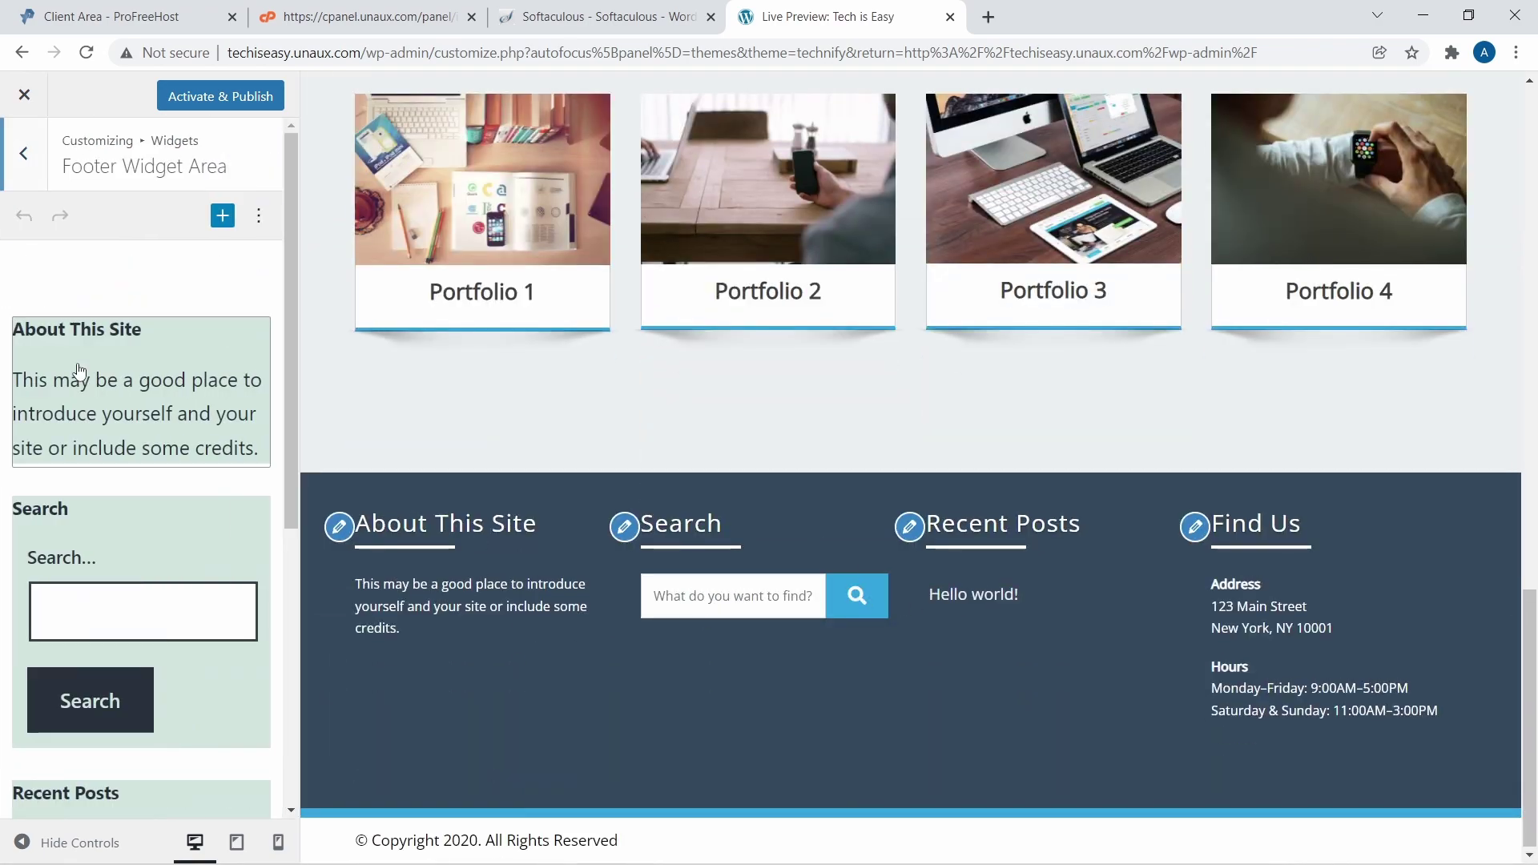
pyautogui.click(166, 407)
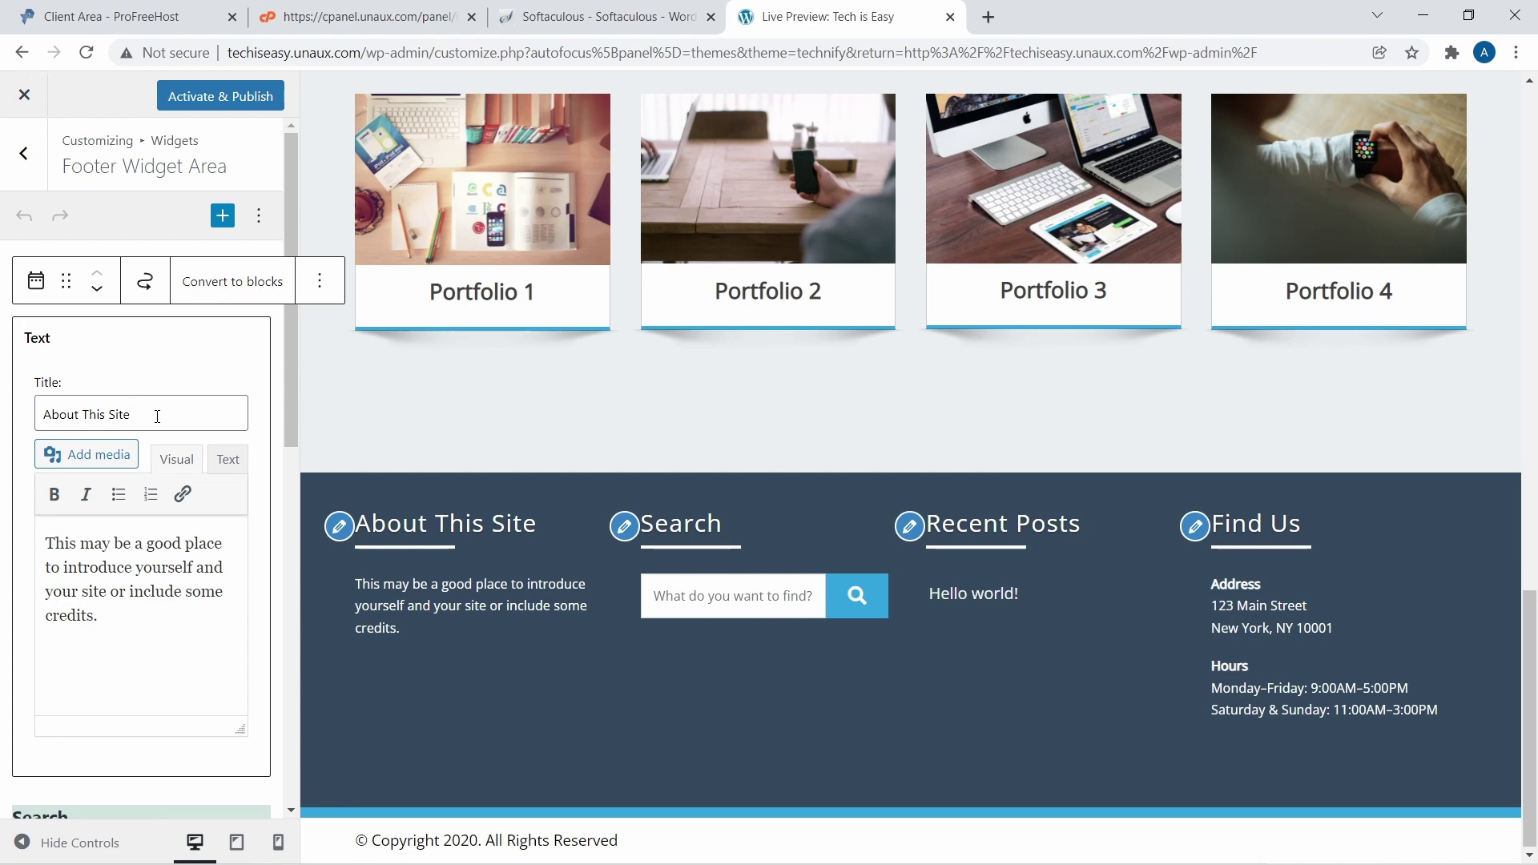
pyautogui.press('BackSpace')
pyautogui.press('BackSpace')
pyautogui.press('BackSpace')
pyautogui.press('BackSpace')
pyautogui.press('BackSpace')
pyautogui.press('BackSpace')
pyautogui.press('BackSpace')
pyautogui.press('BackSpace')
pyautogui.press('BackSpace')
pyautogui.press('BackSpace')
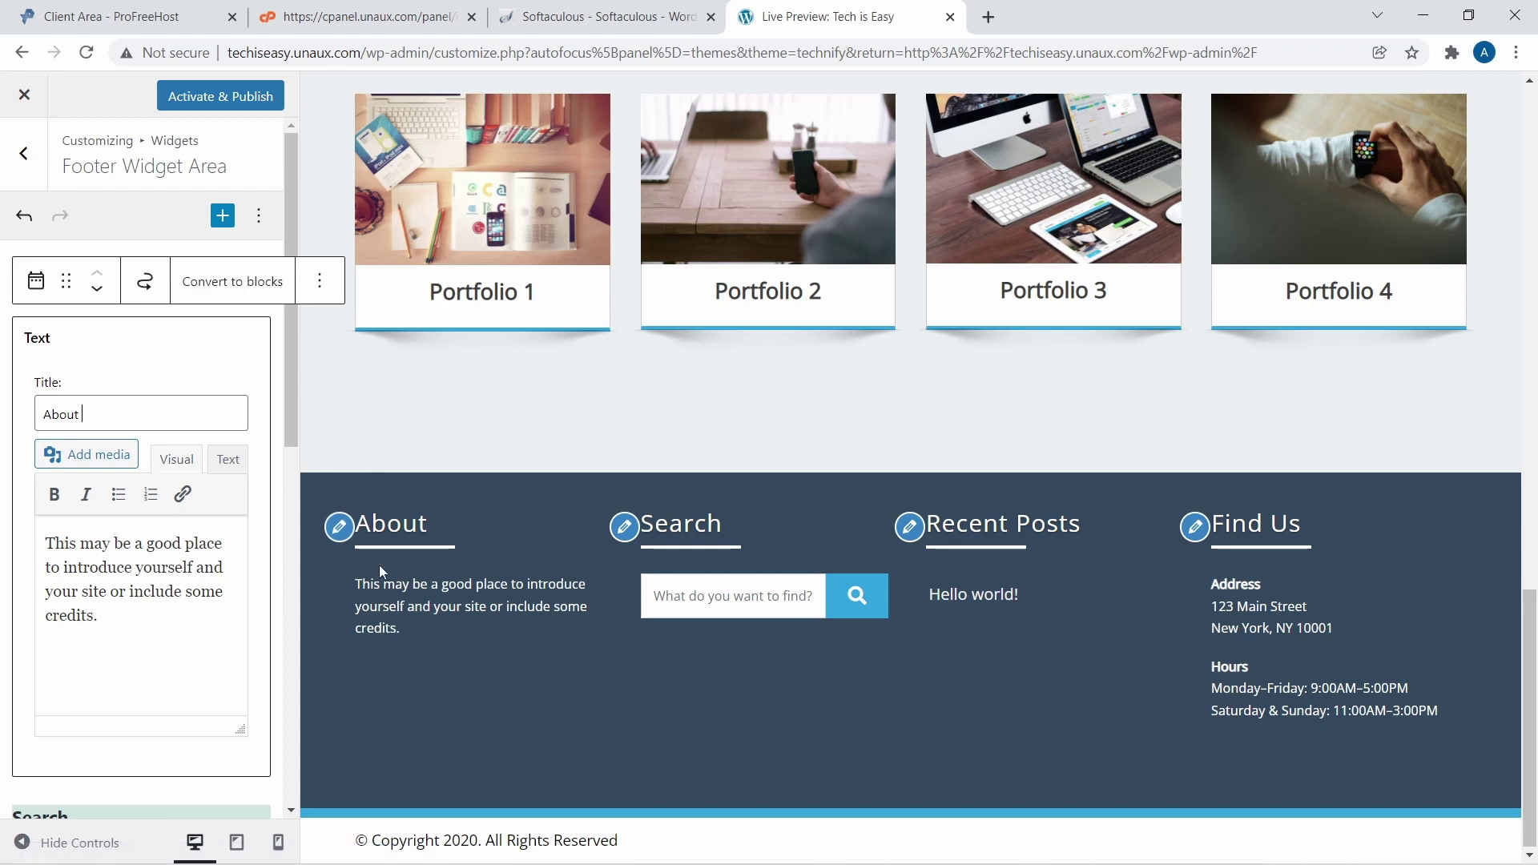
# Replace the body text of the About widget in the Footer Widget Area with "SUBSCRIBE"
pyautogui.moveTo(104, 633); pyautogui.dragTo(2, 527)
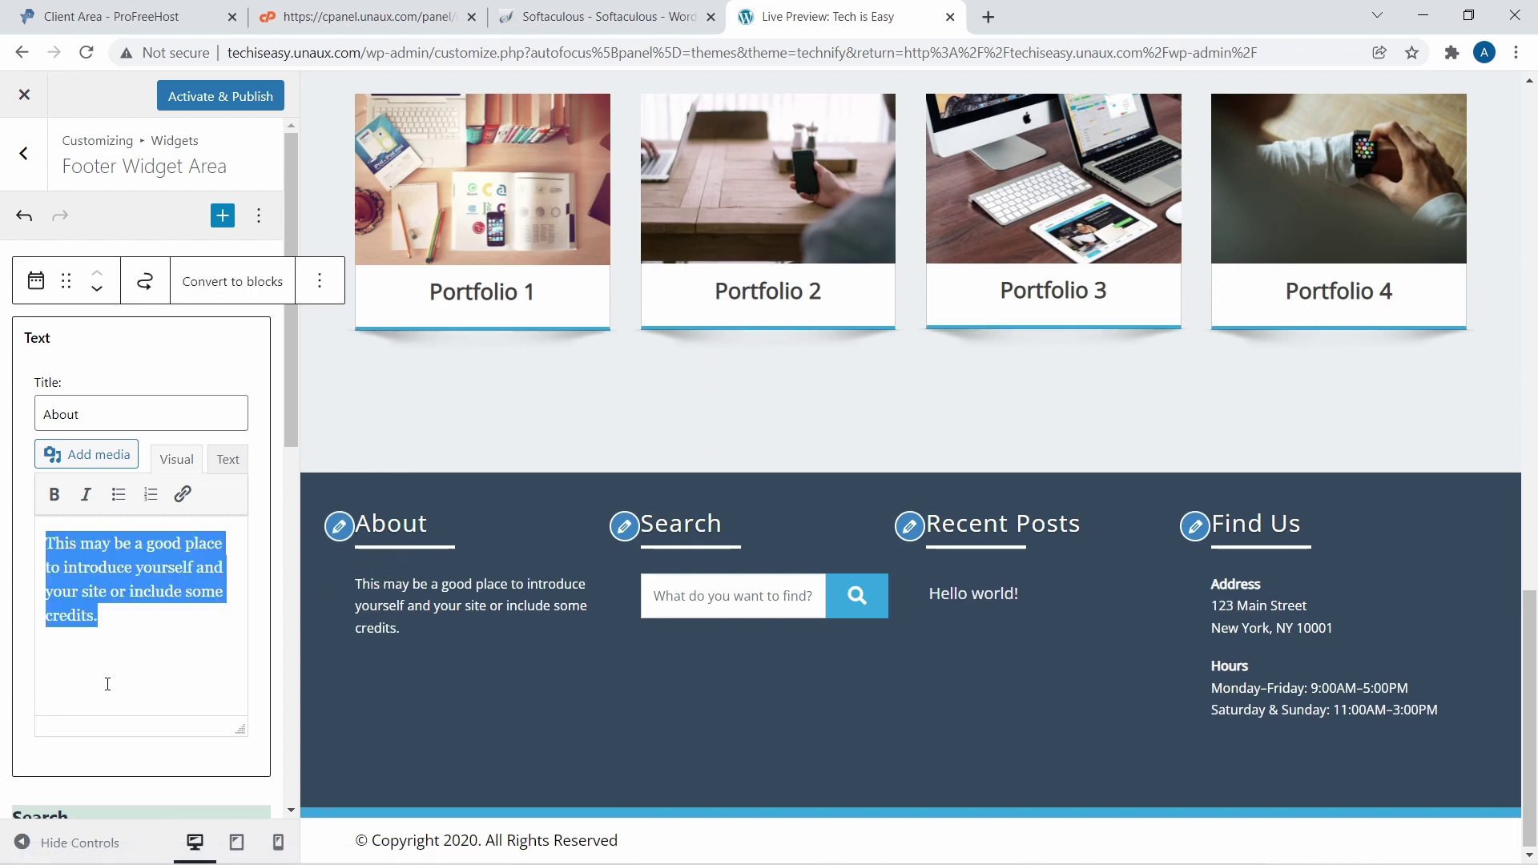
pyautogui.press('BackSpace')
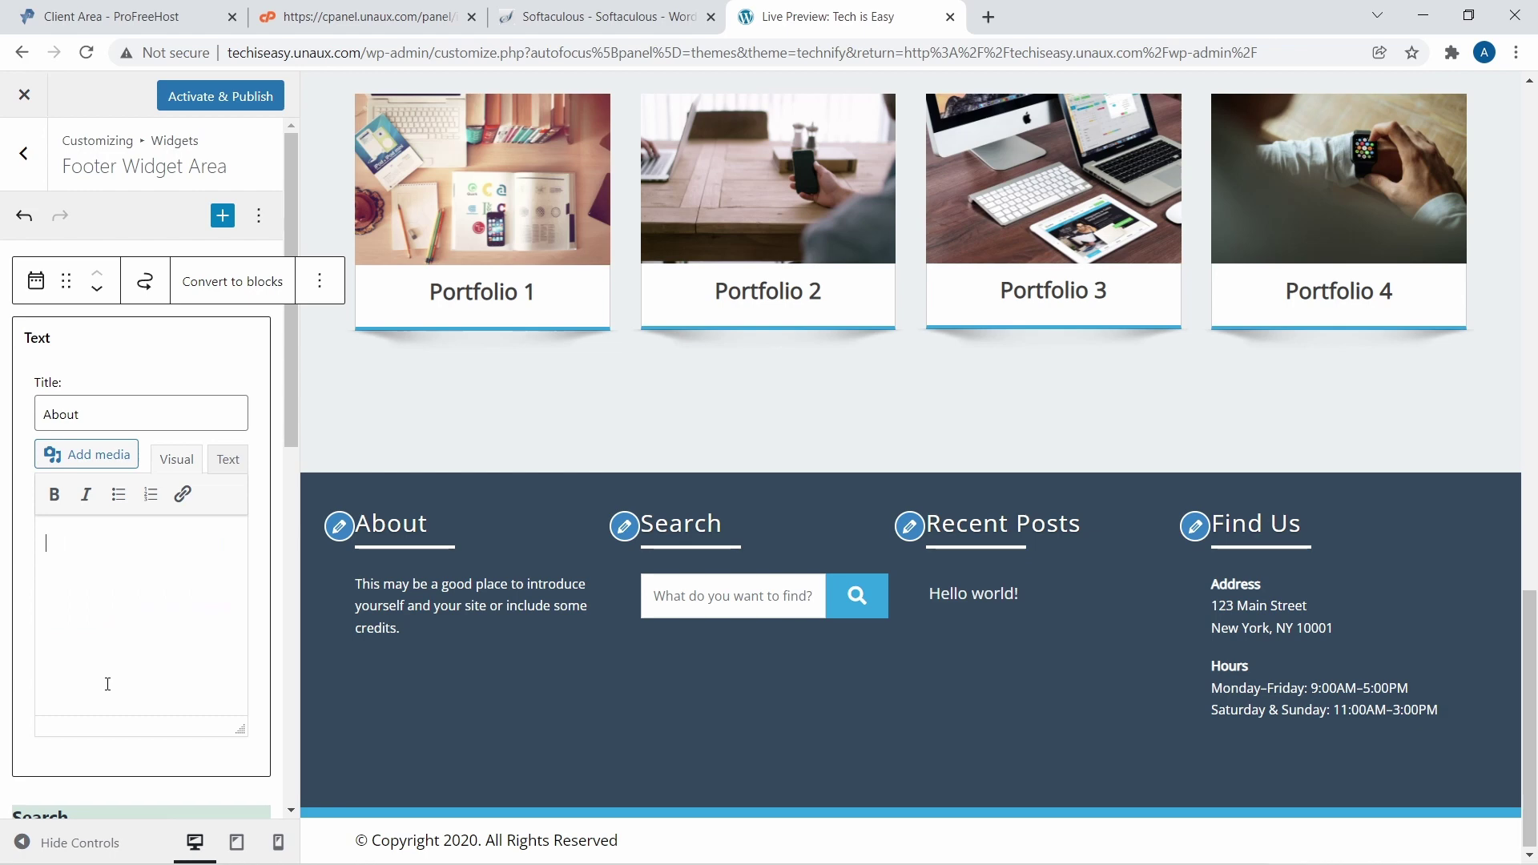
pyautogui.write('SUBSCRIBE')
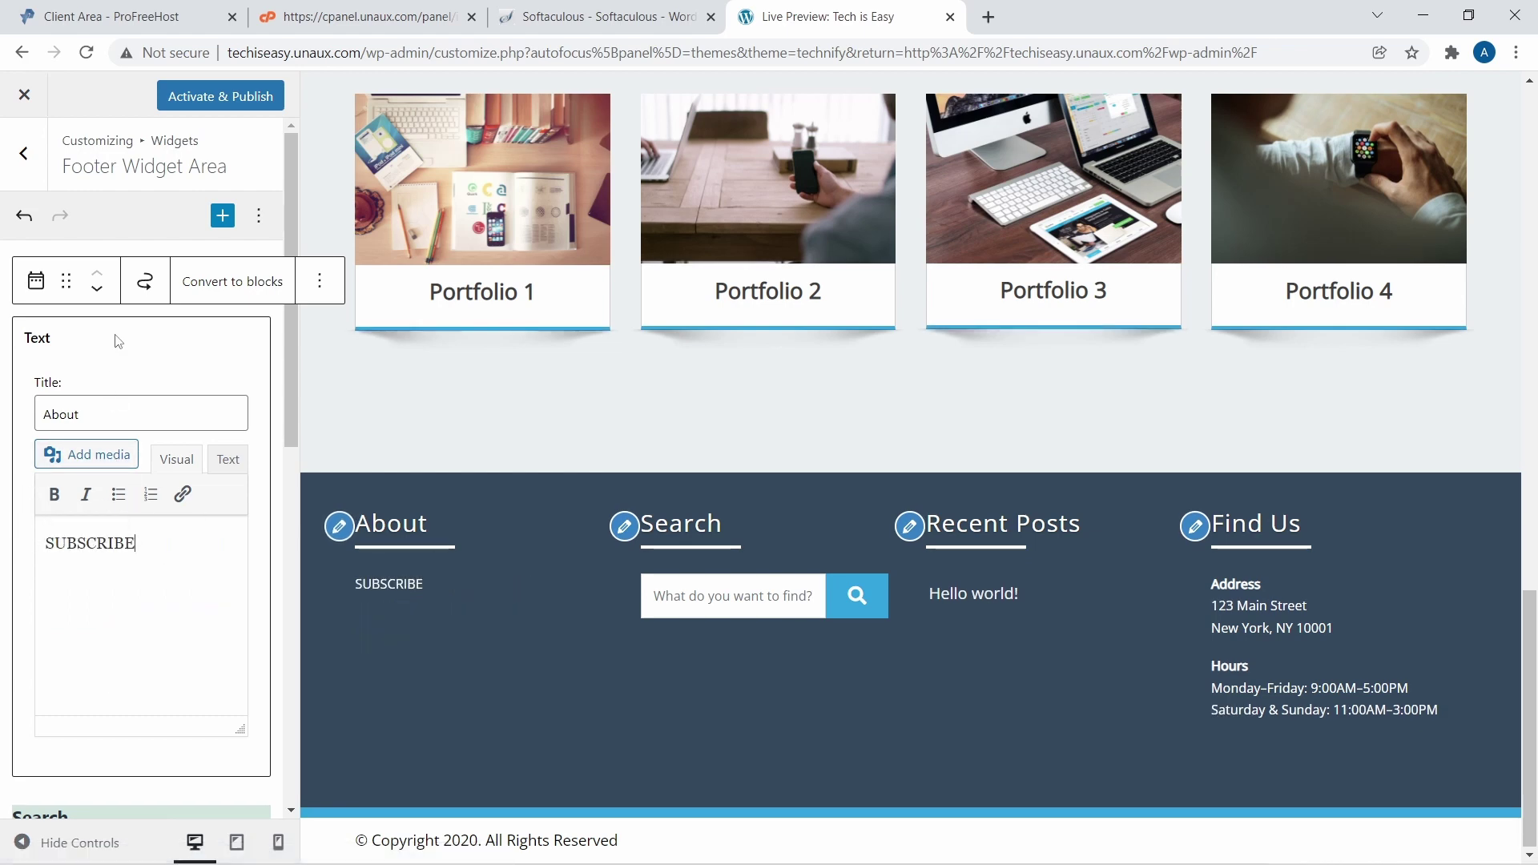
# Remove the Search widget block from the Footer Widget Area
pyautogui.scroll(-6, 77, 344)
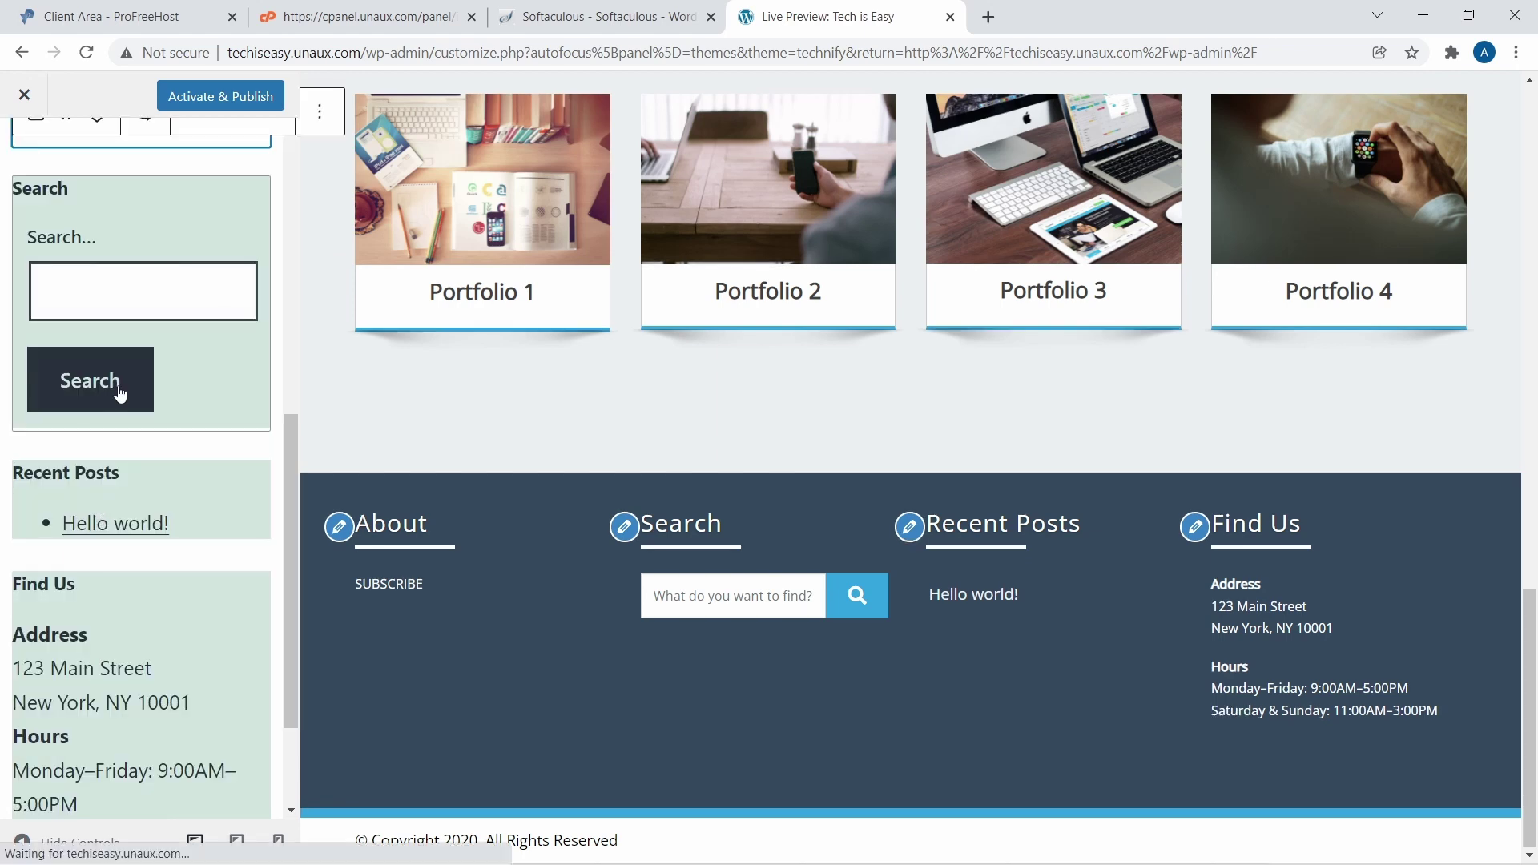
pyautogui.scroll(1, 112, 432)
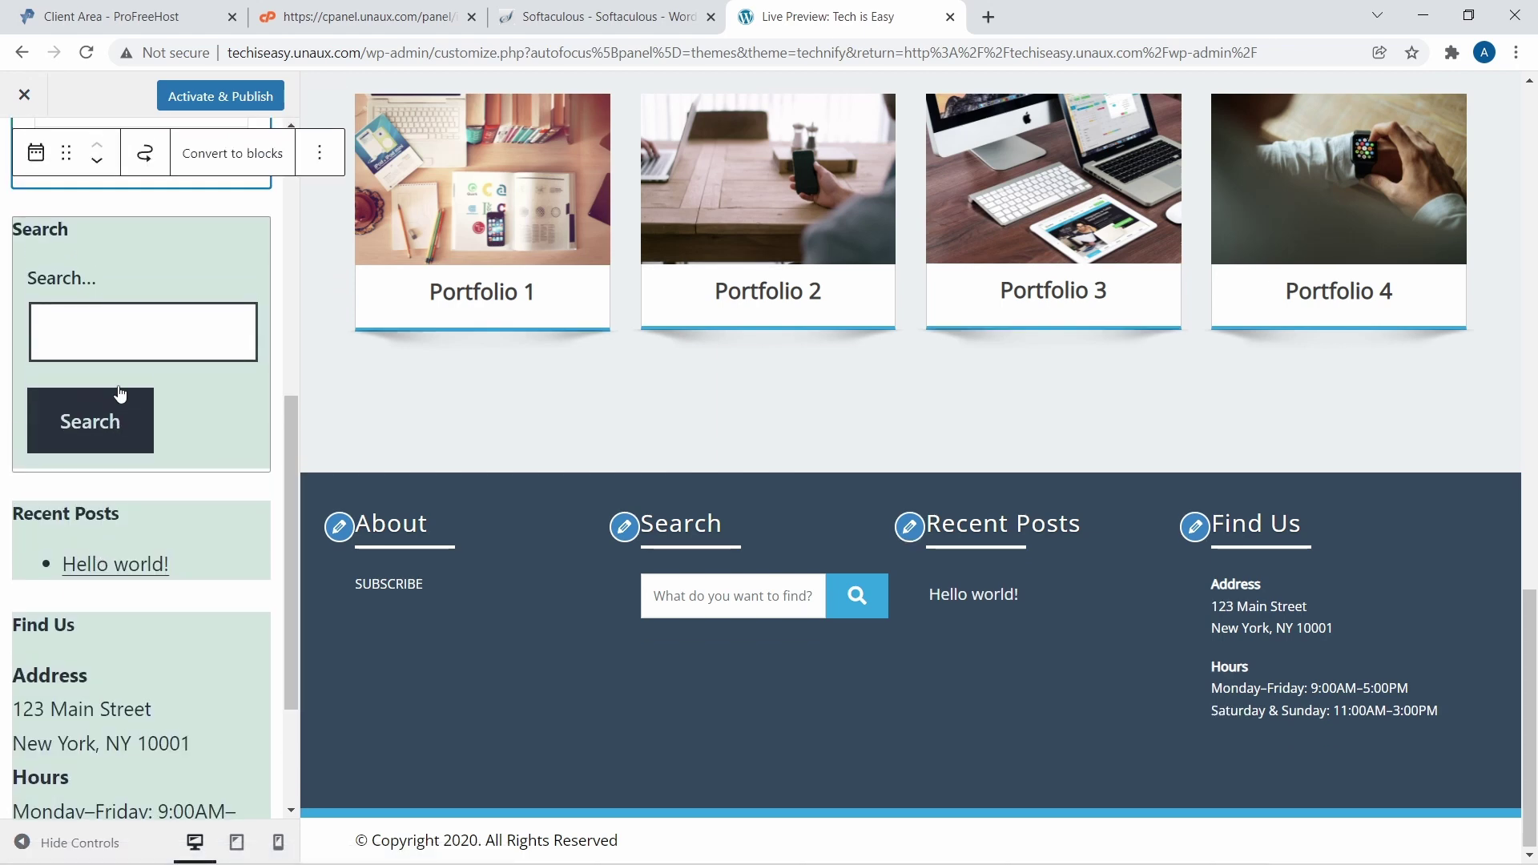
pyautogui.click(76, 255)
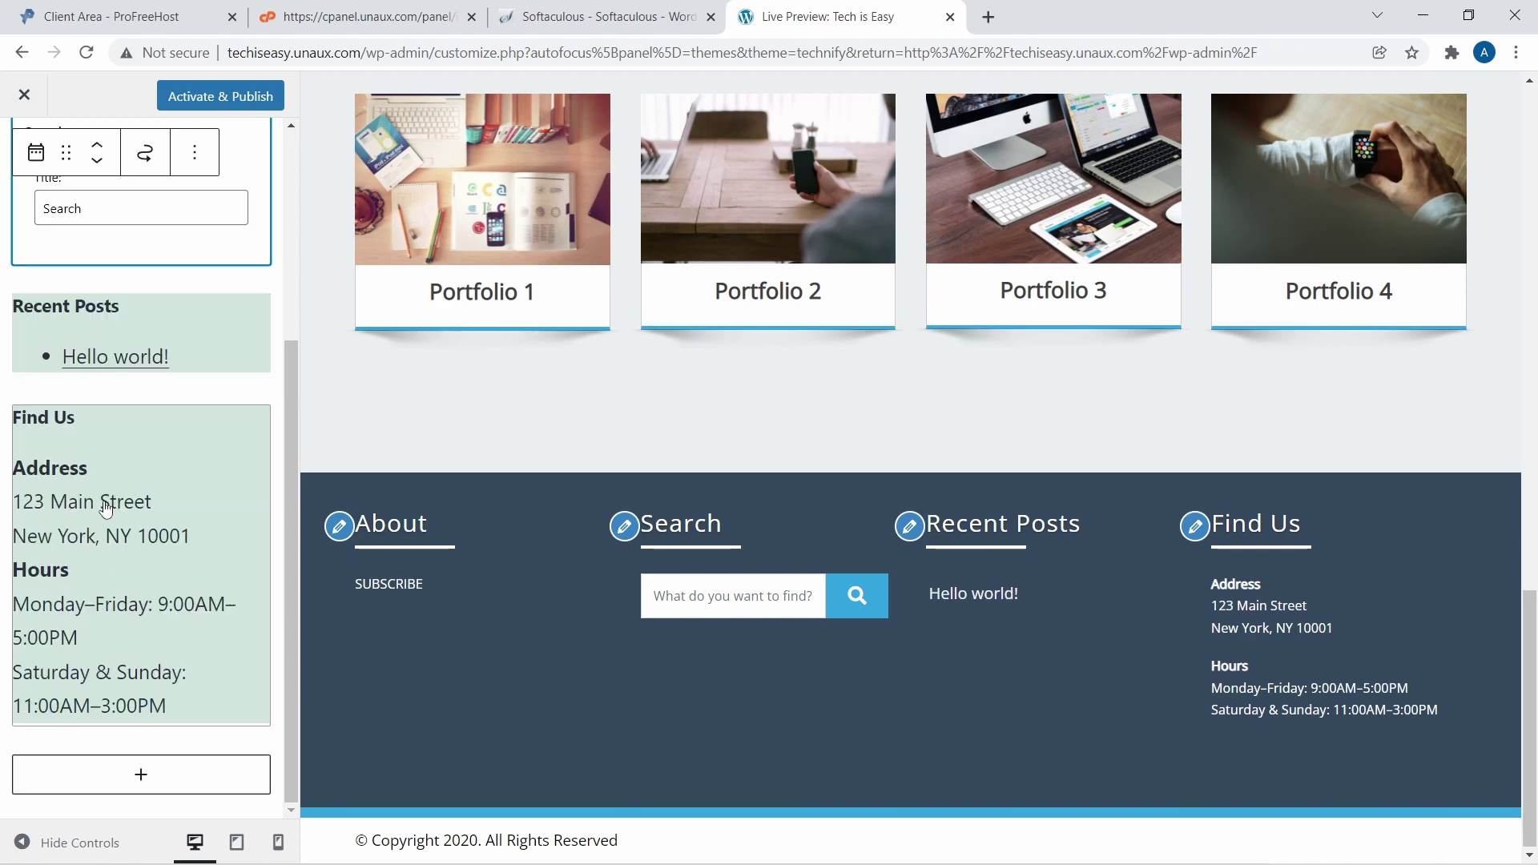
pyautogui.scroll(3, 108, 478)
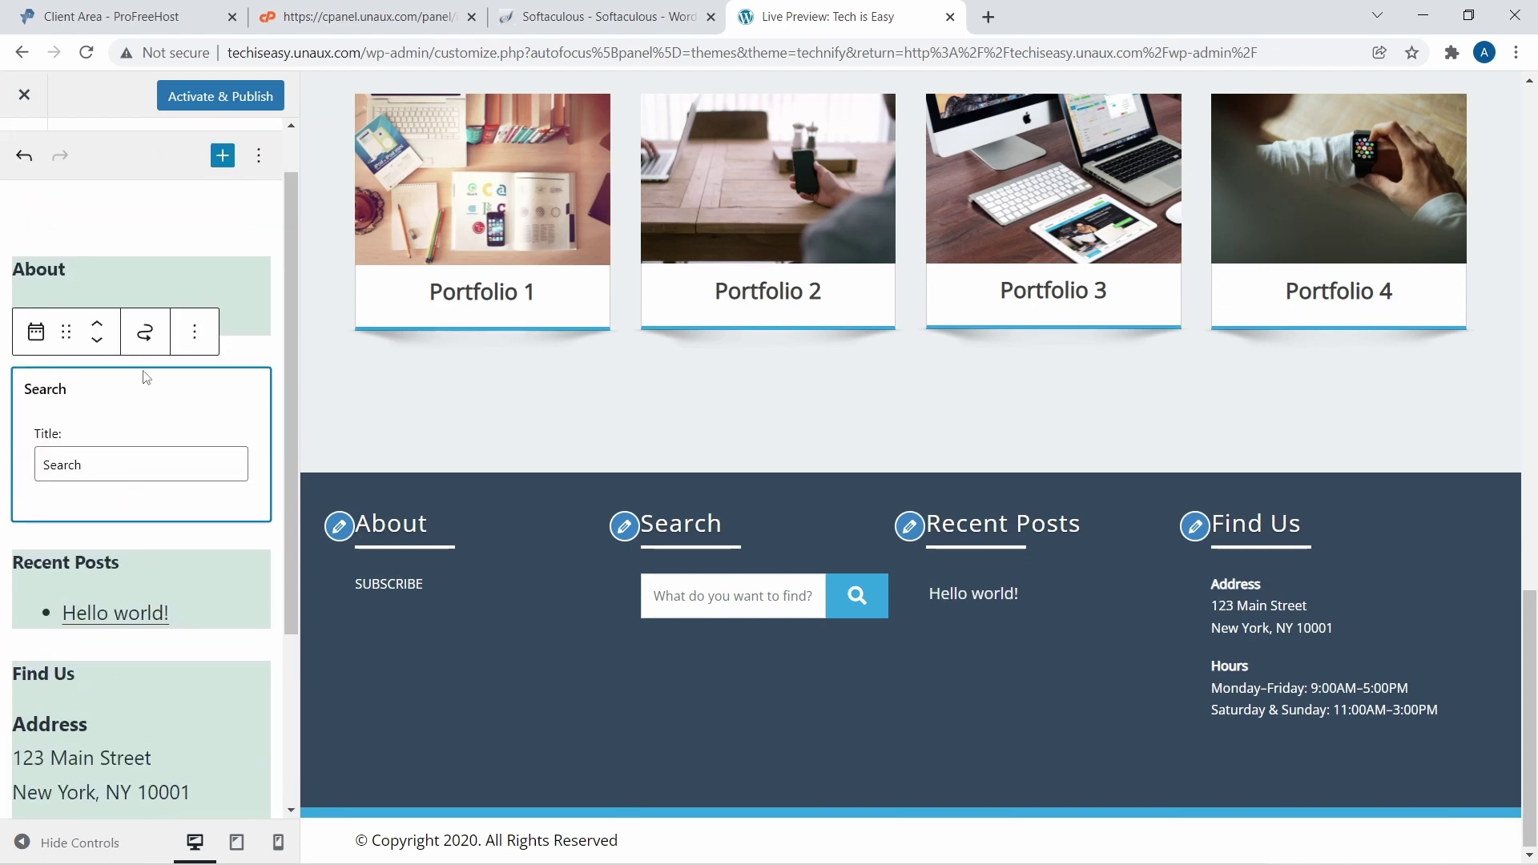
pyautogui.click(194, 333)
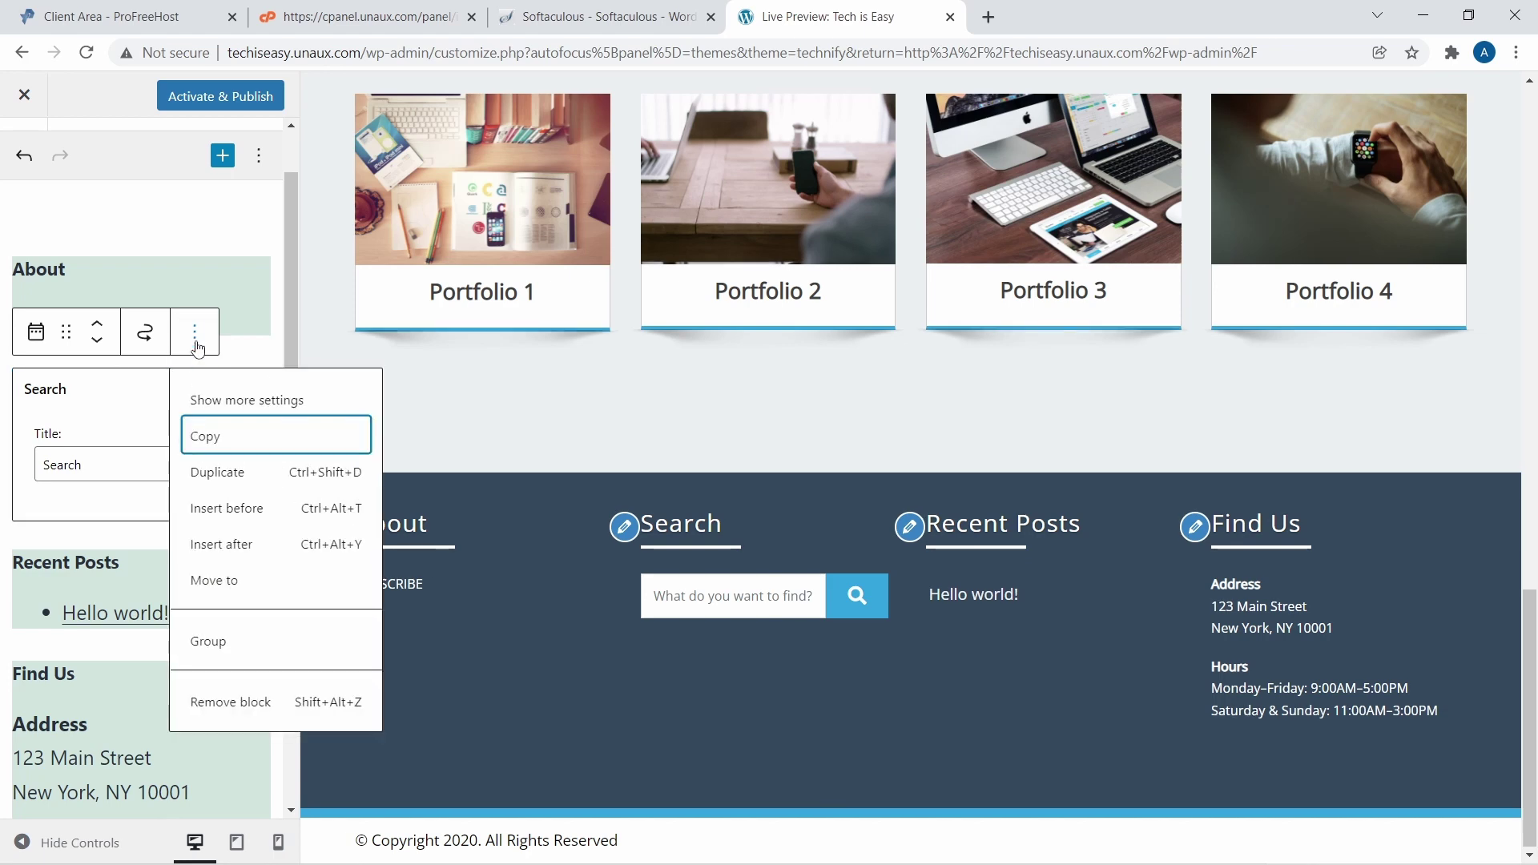
pyautogui.click(229, 703)
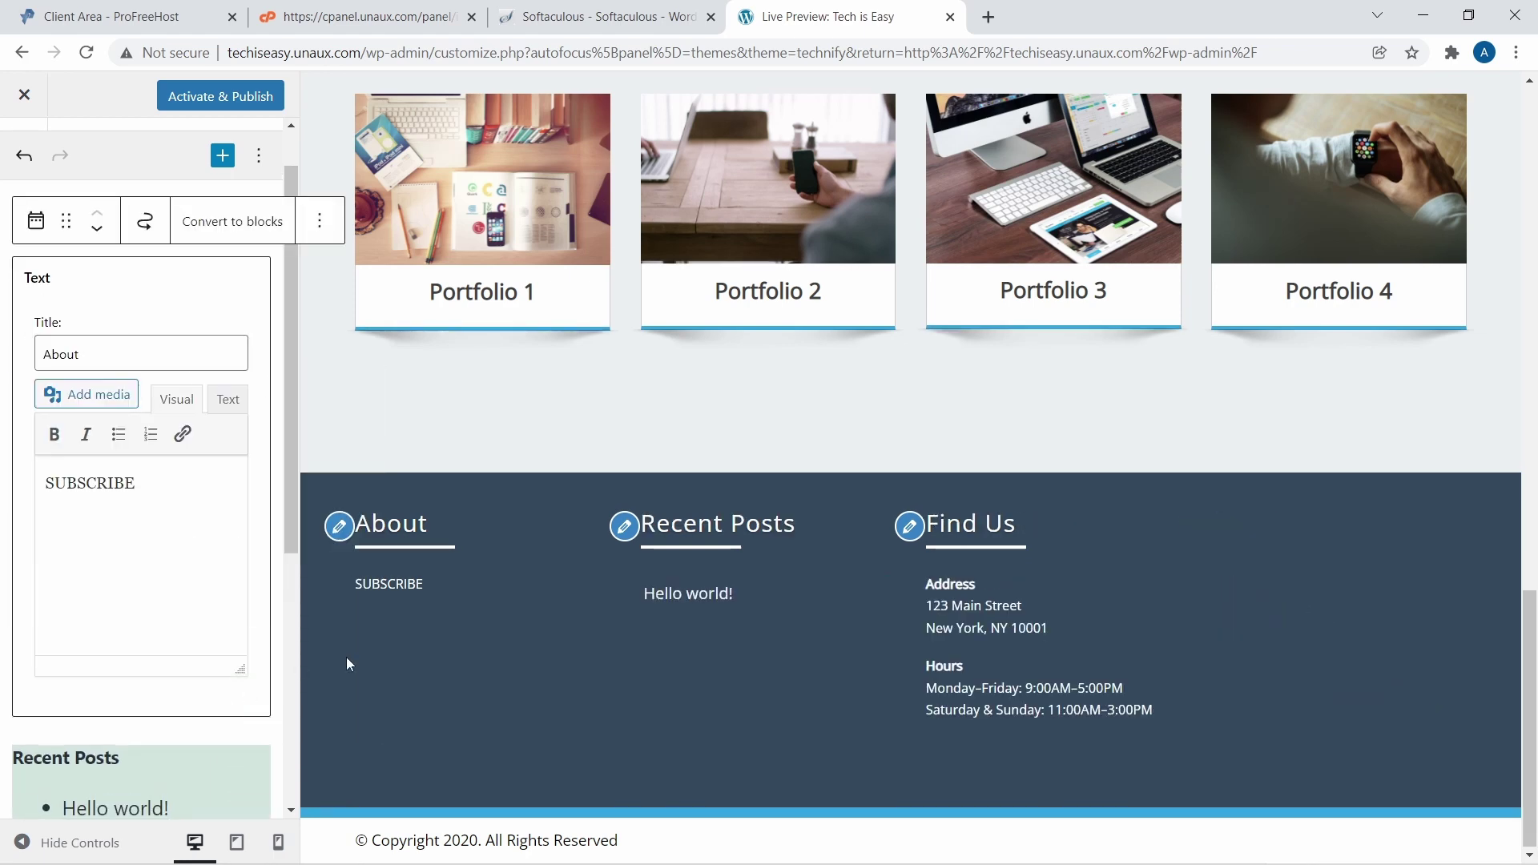
# Add a Quote block with the text "Hello" at the end of the Footer Widget Area
pyautogui.scroll(-5, 133, 412)
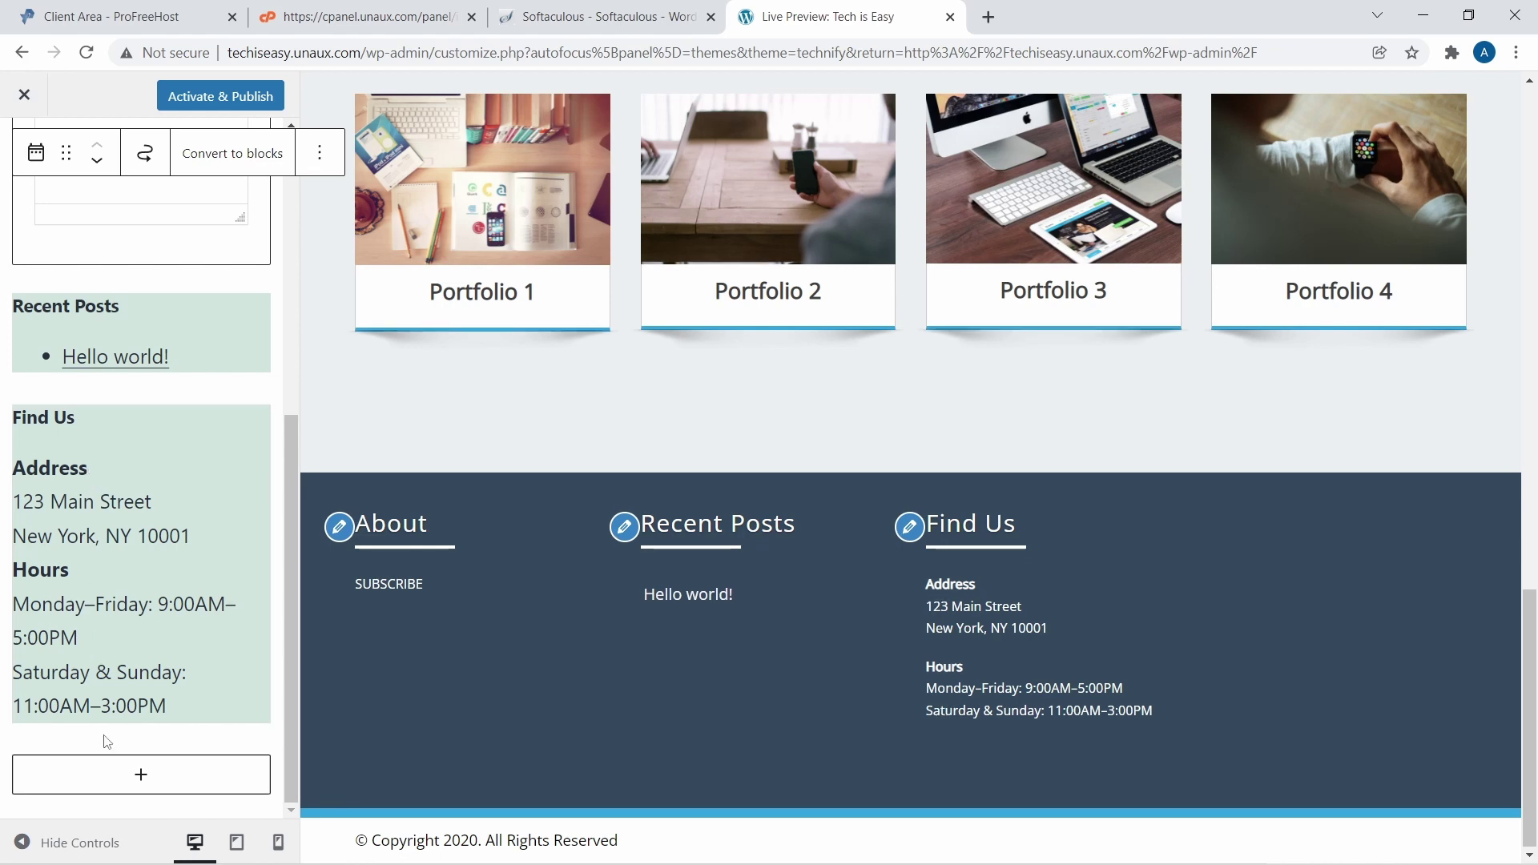
pyautogui.click(124, 777)
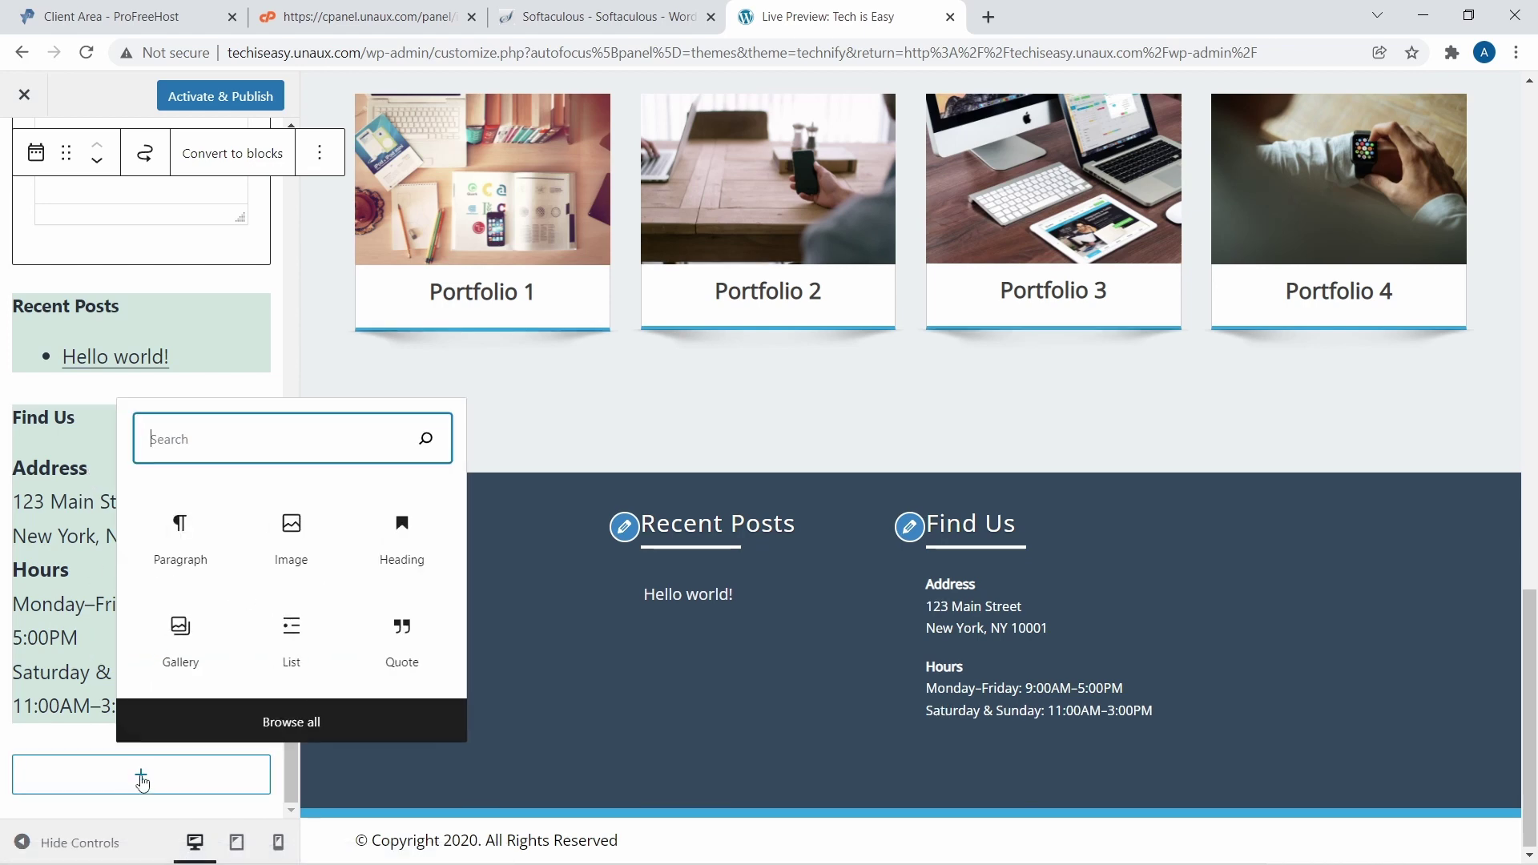
pyautogui.click(384, 638)
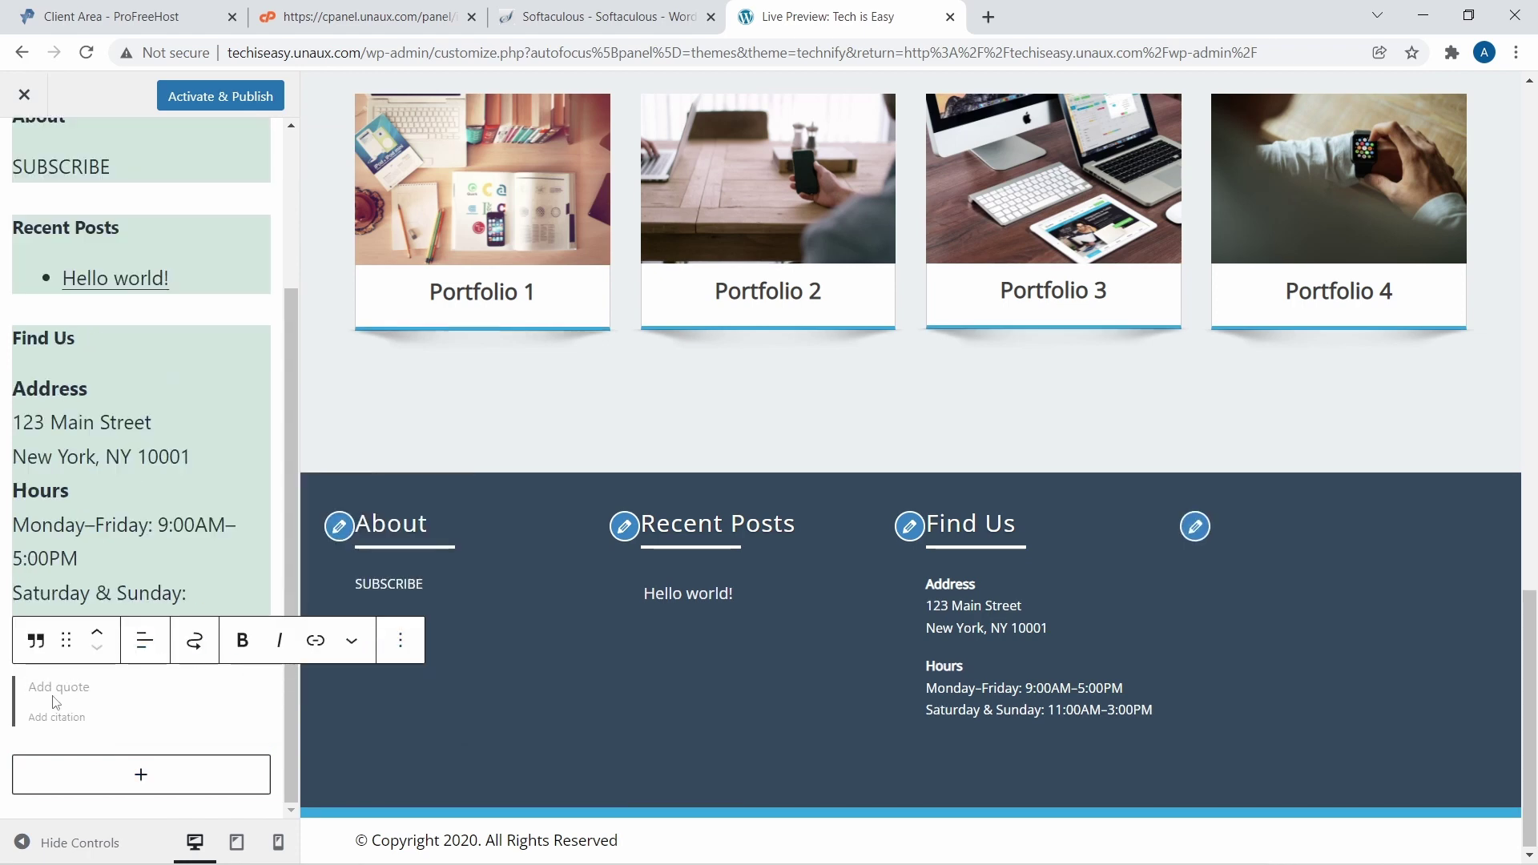
pyautogui.write('Hello')
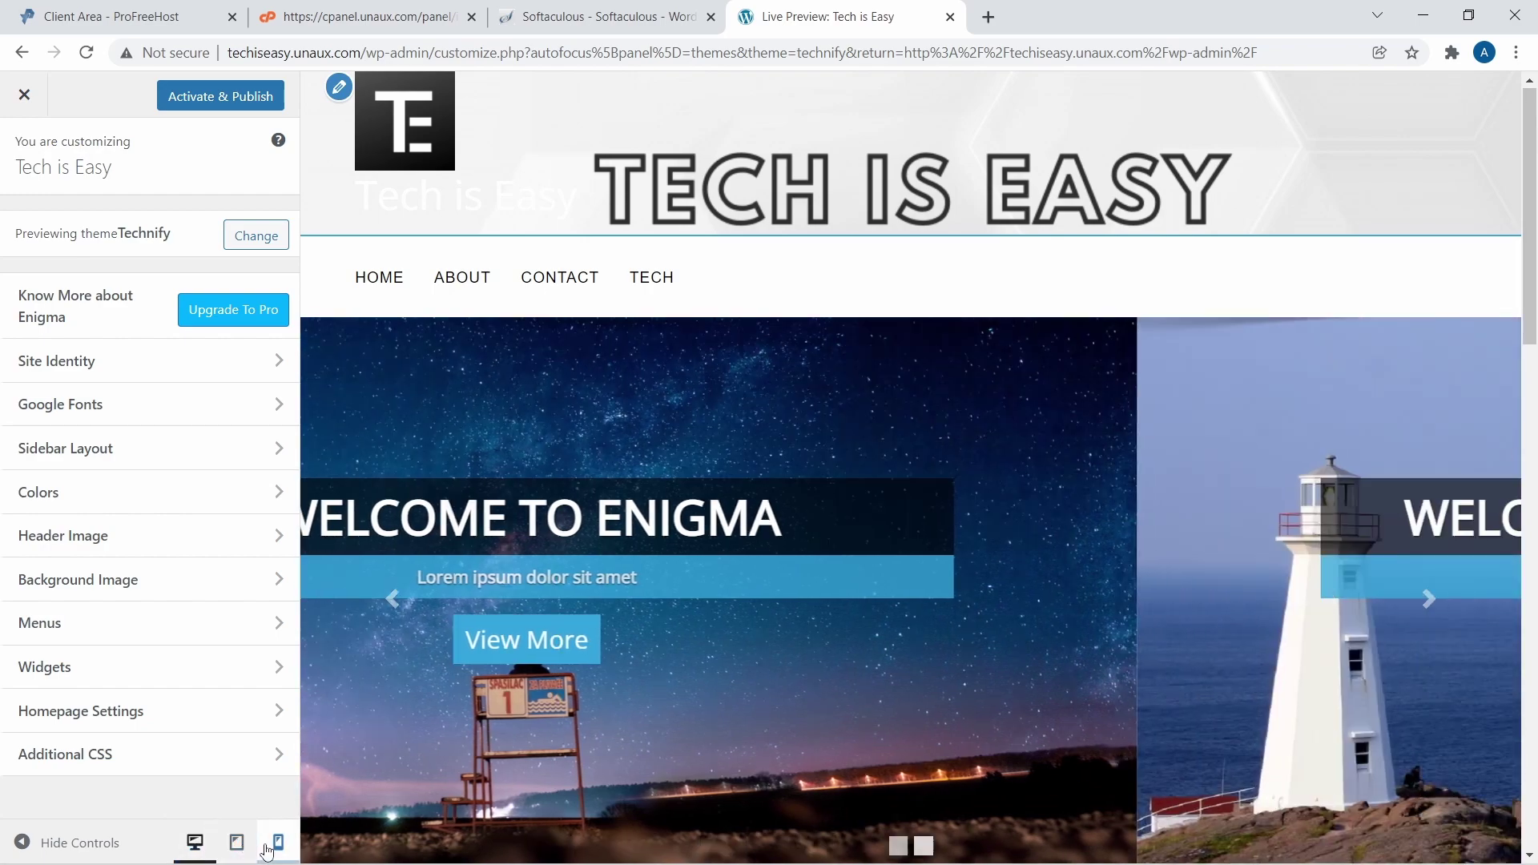
# Check the site in the mobile preview, return to the desktop preview, and activate and publish the customized Technify theme
pyautogui.click(267, 851)
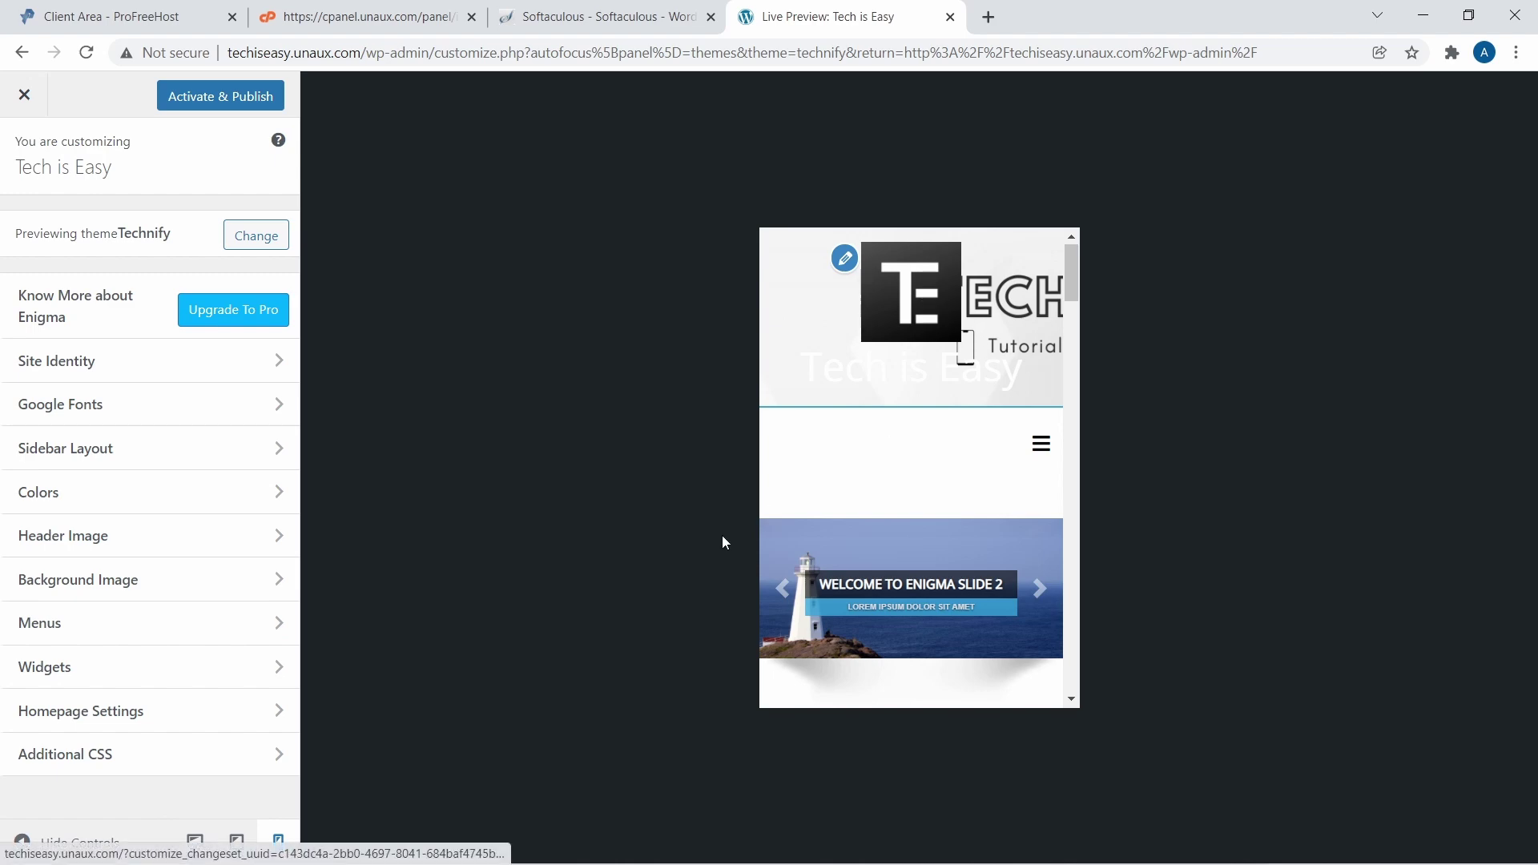
pyautogui.click(210, 837)
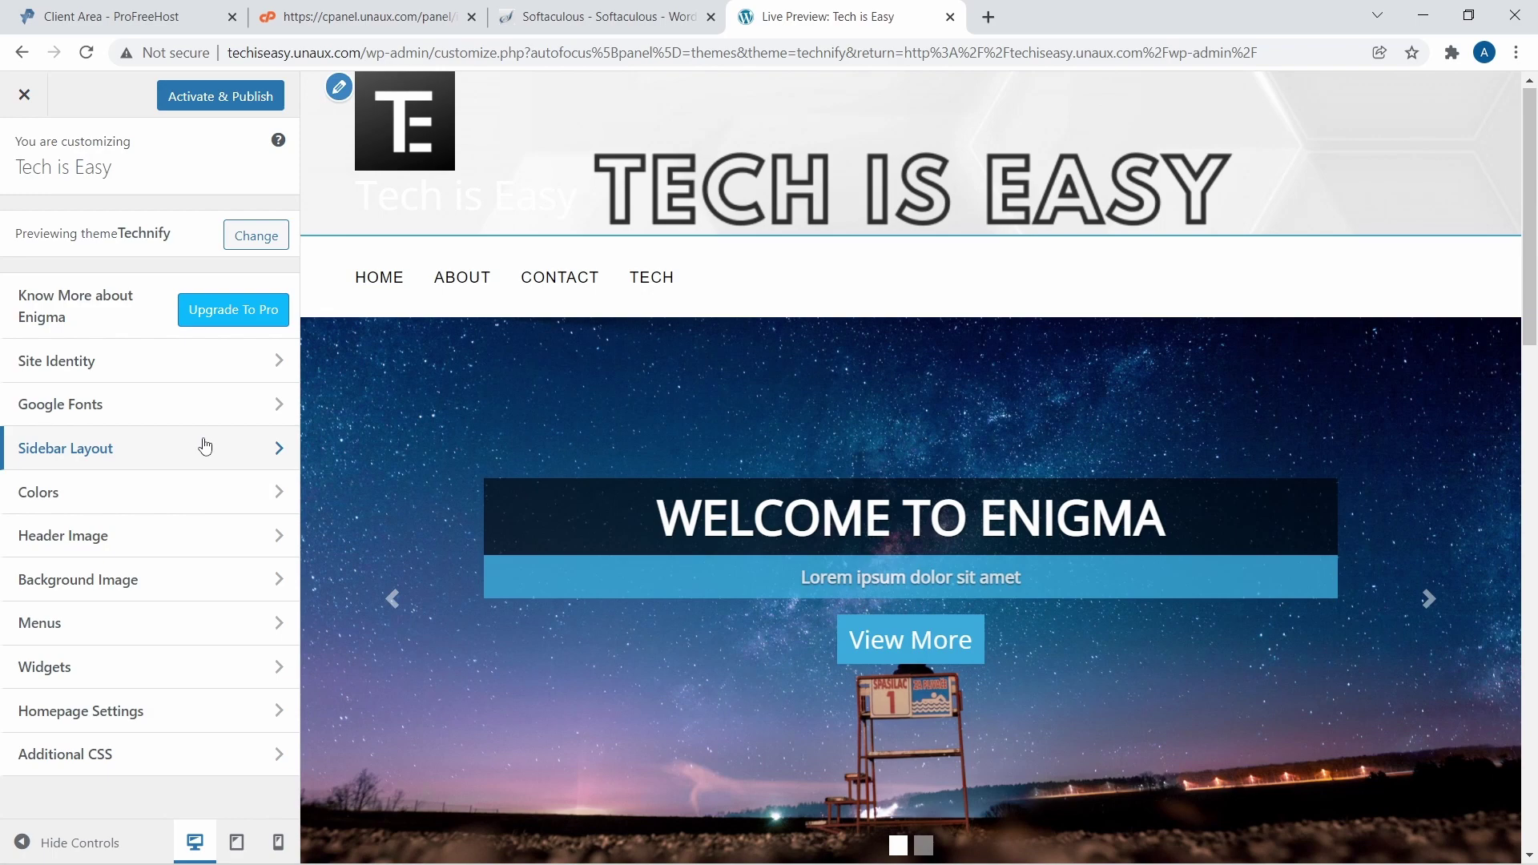
pyautogui.click(227, 98)
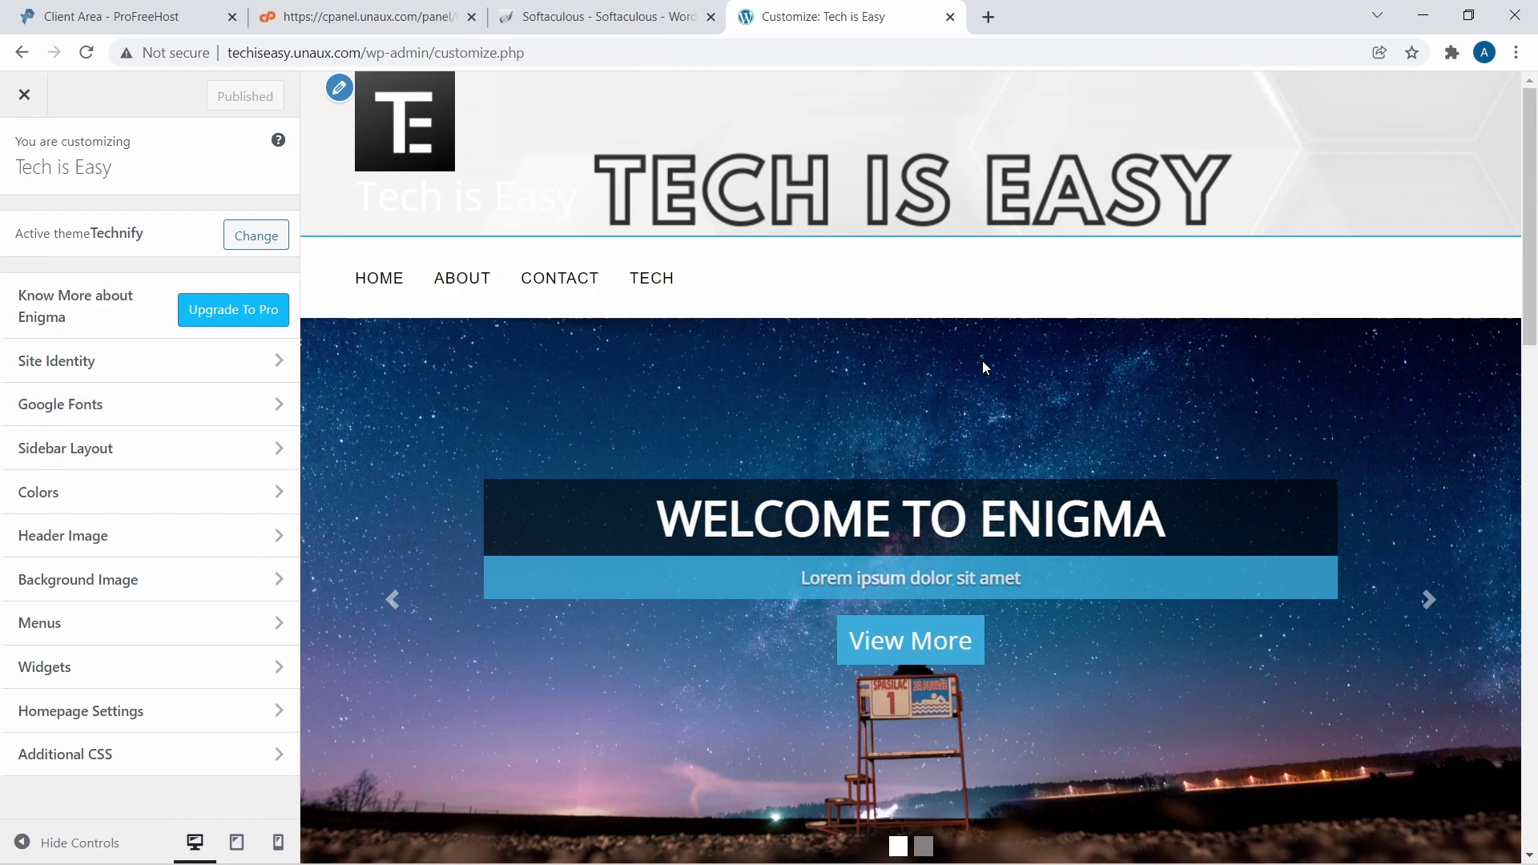
# Look through the published home page in the preview, from the slider and features to the recent works and footer
pyautogui.scroll(-10, 810, 560)
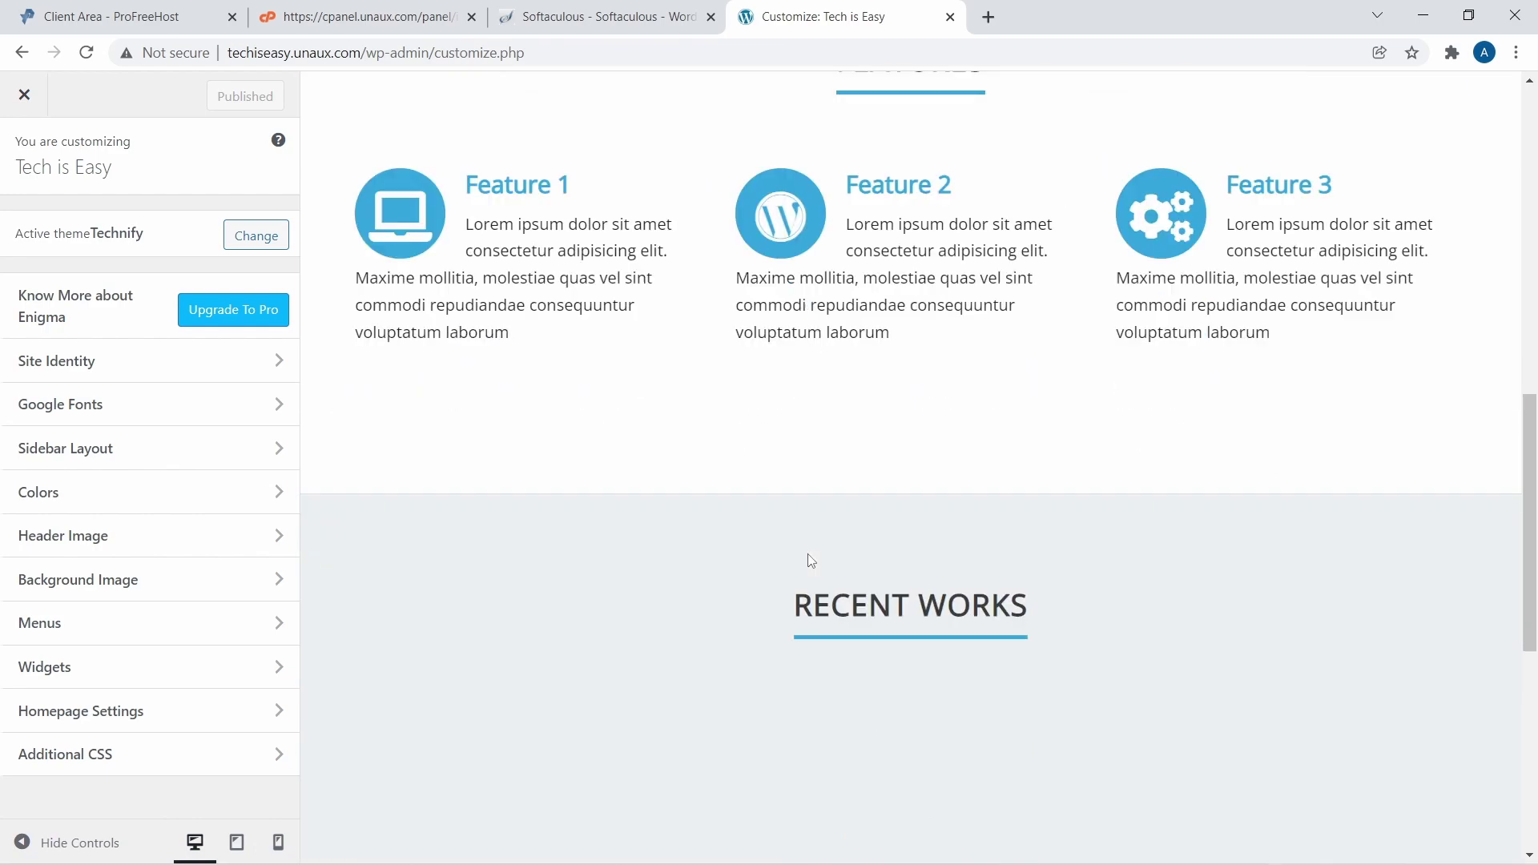
pyautogui.scroll(-10, 810, 560)
pyautogui.scroll(3, 1002, 417)
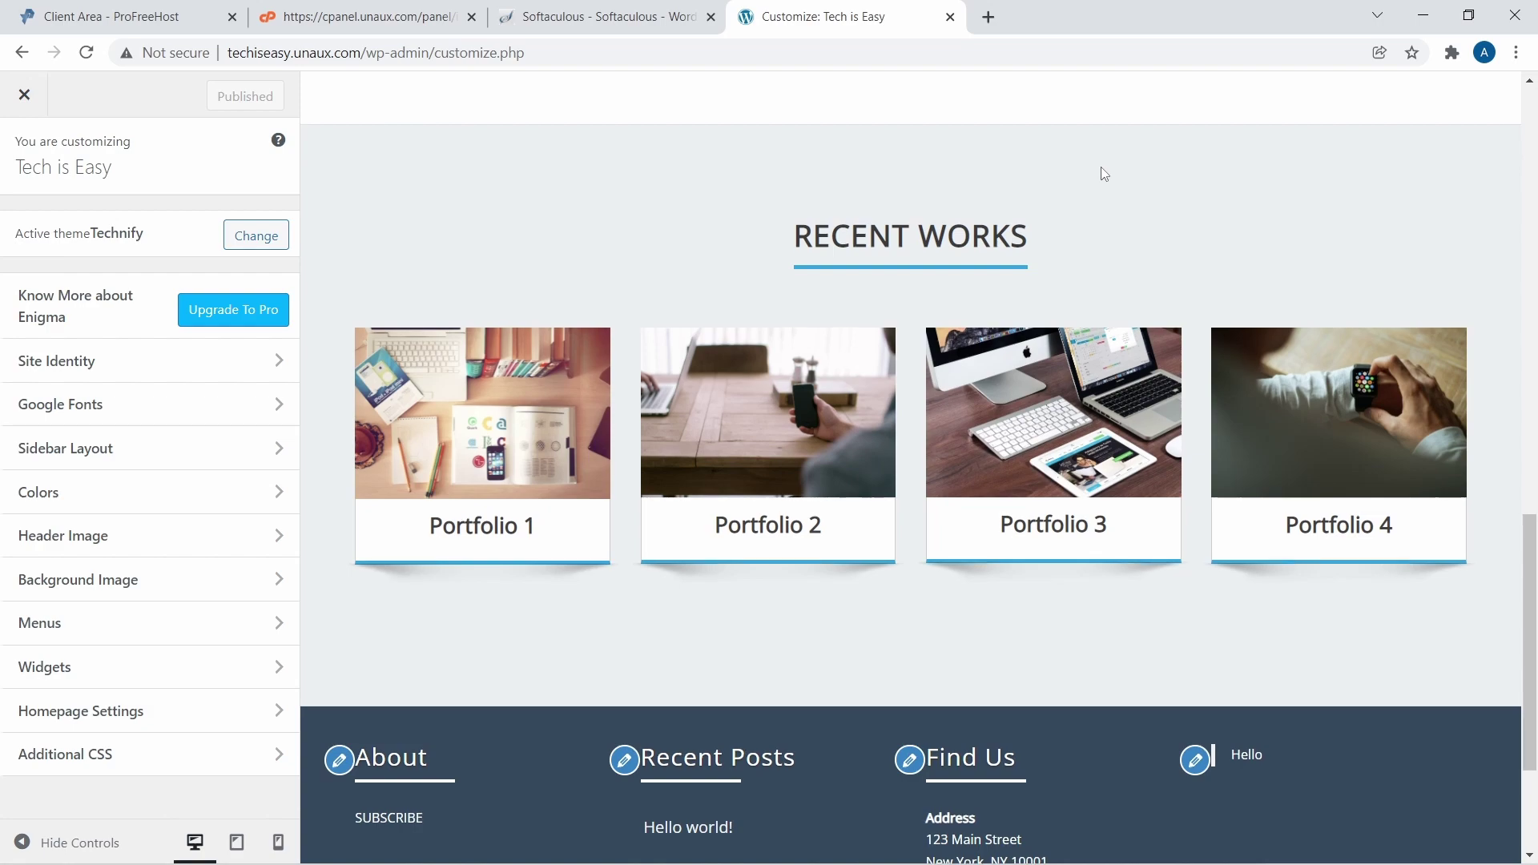
pyautogui.scroll(15, 1101, 167)
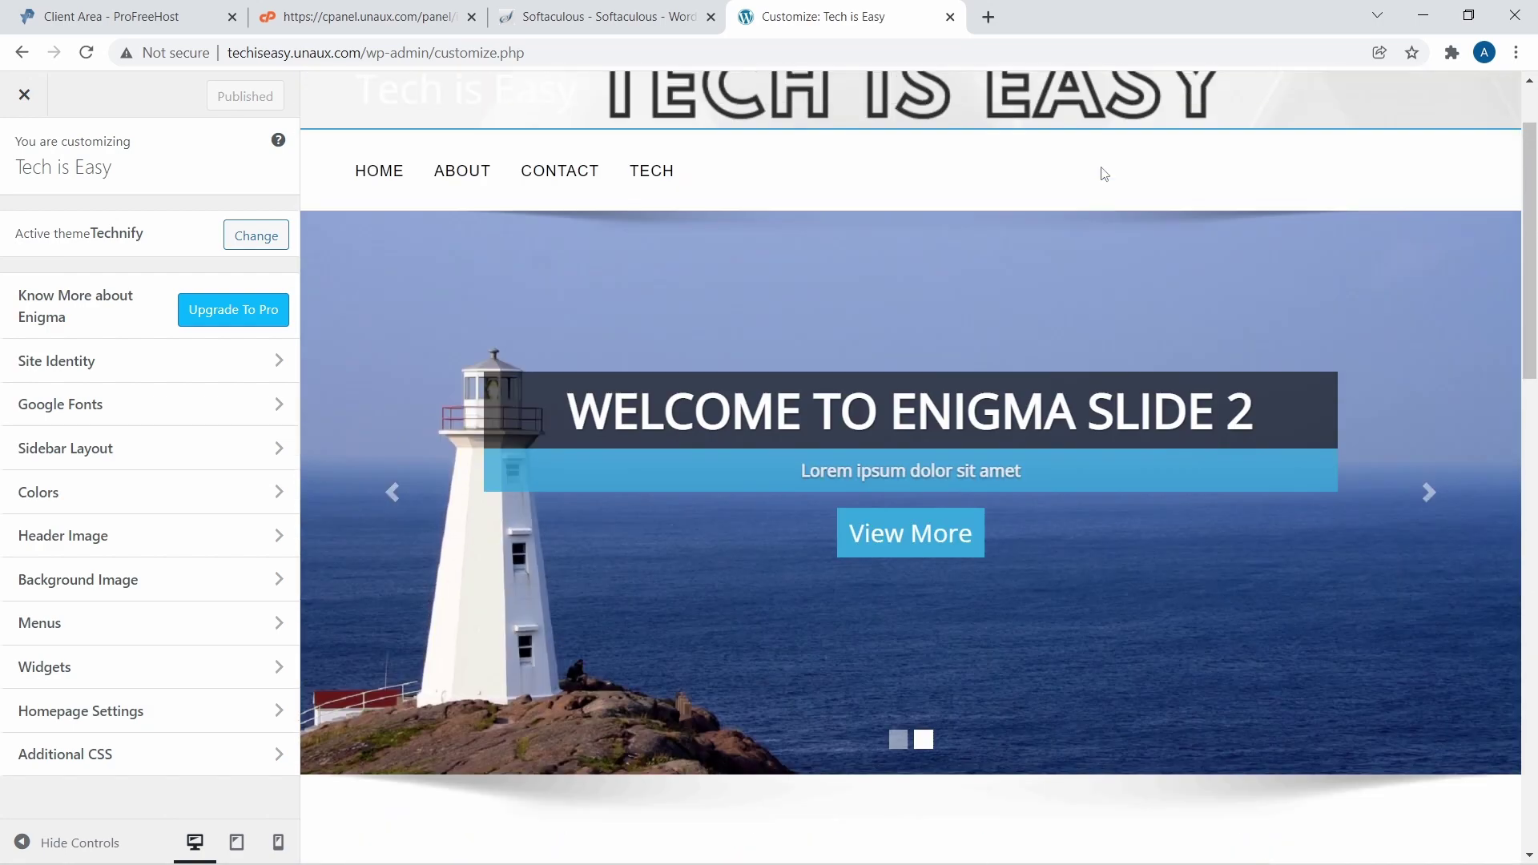
pyautogui.scroll(-5, 982, 368)
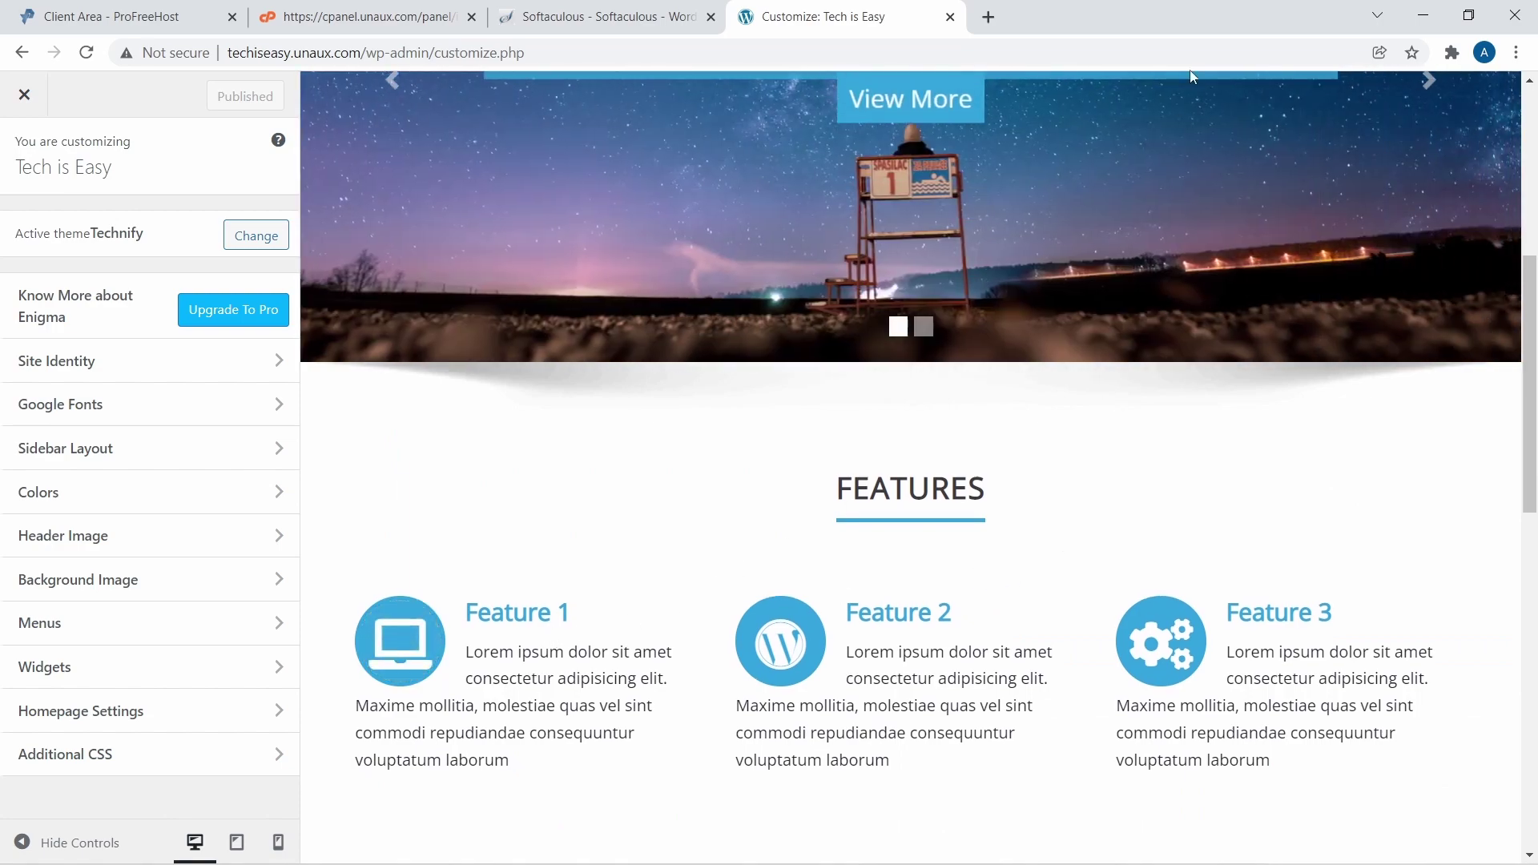
# Visit techiseasy.unaux.com in a new browser tab and open its home page in the page editor
pyautogui.click(987, 16)
pyautogui.write('tec')
pyautogui.press('Right')
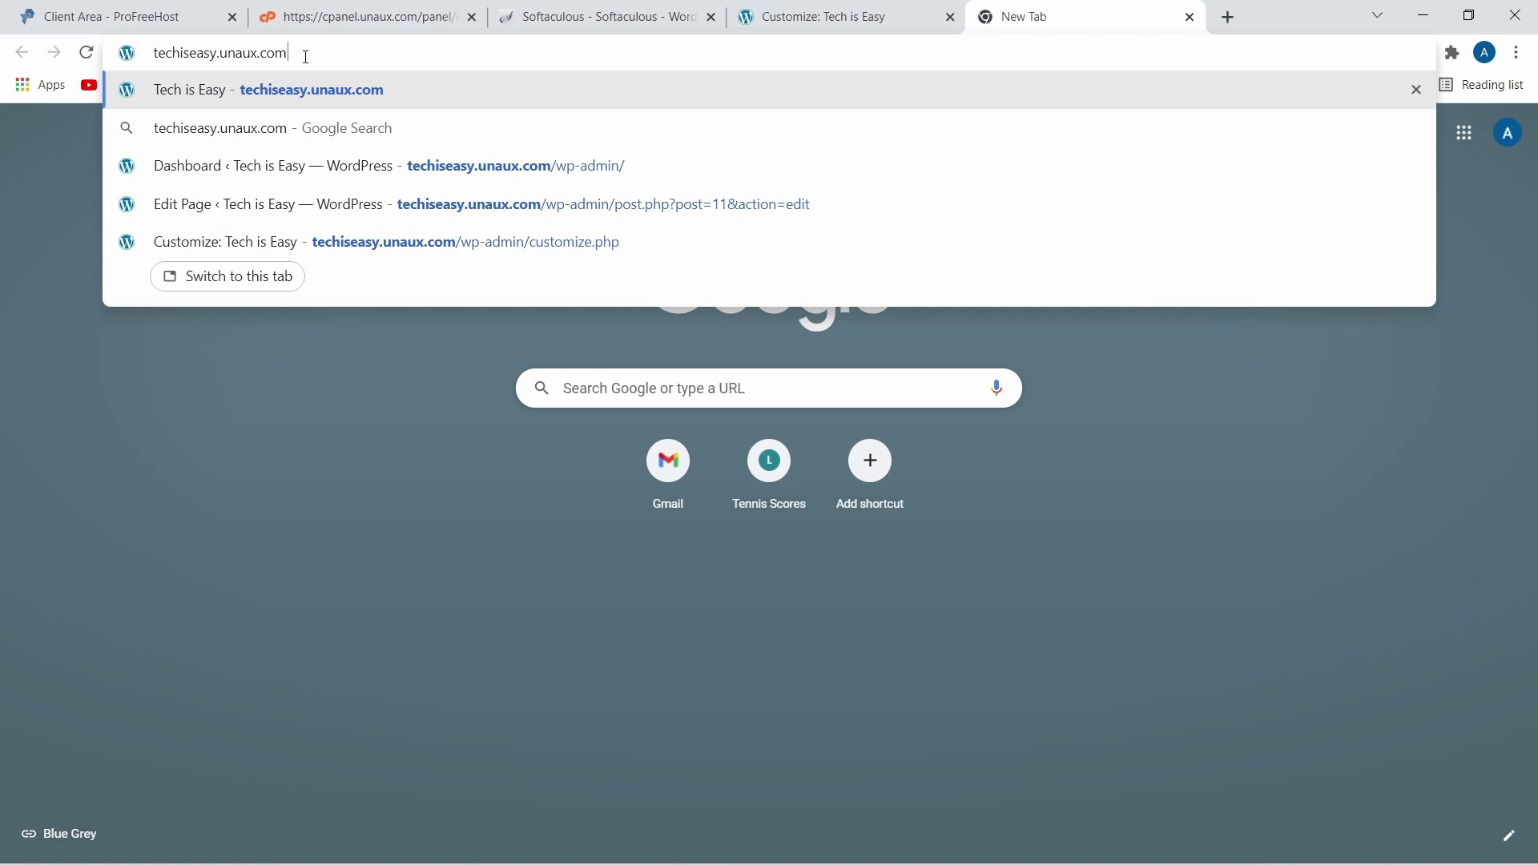
pyautogui.press('Return')
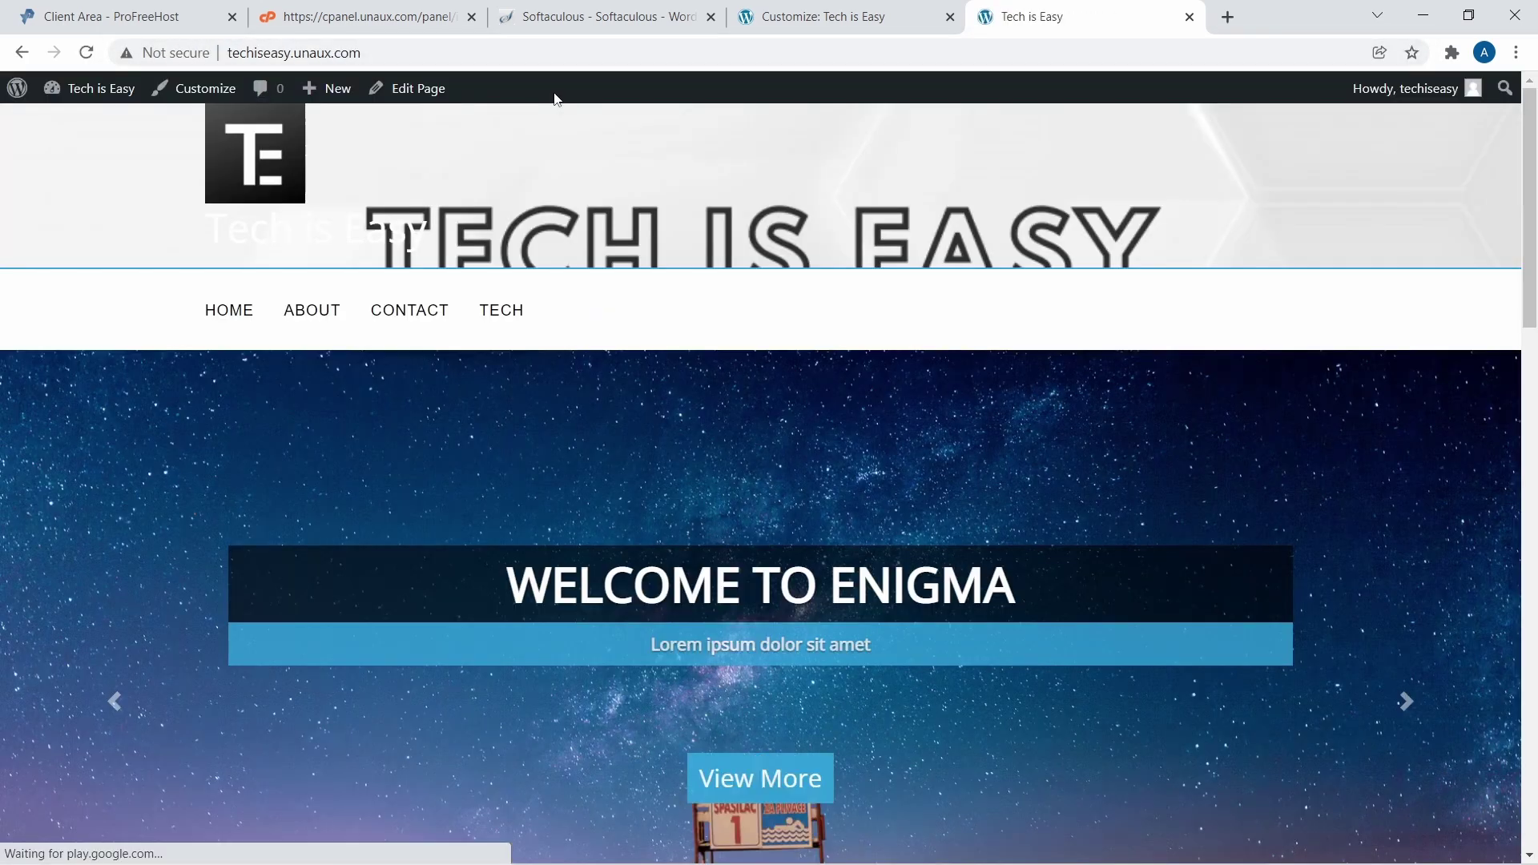
pyautogui.click(406, 98)
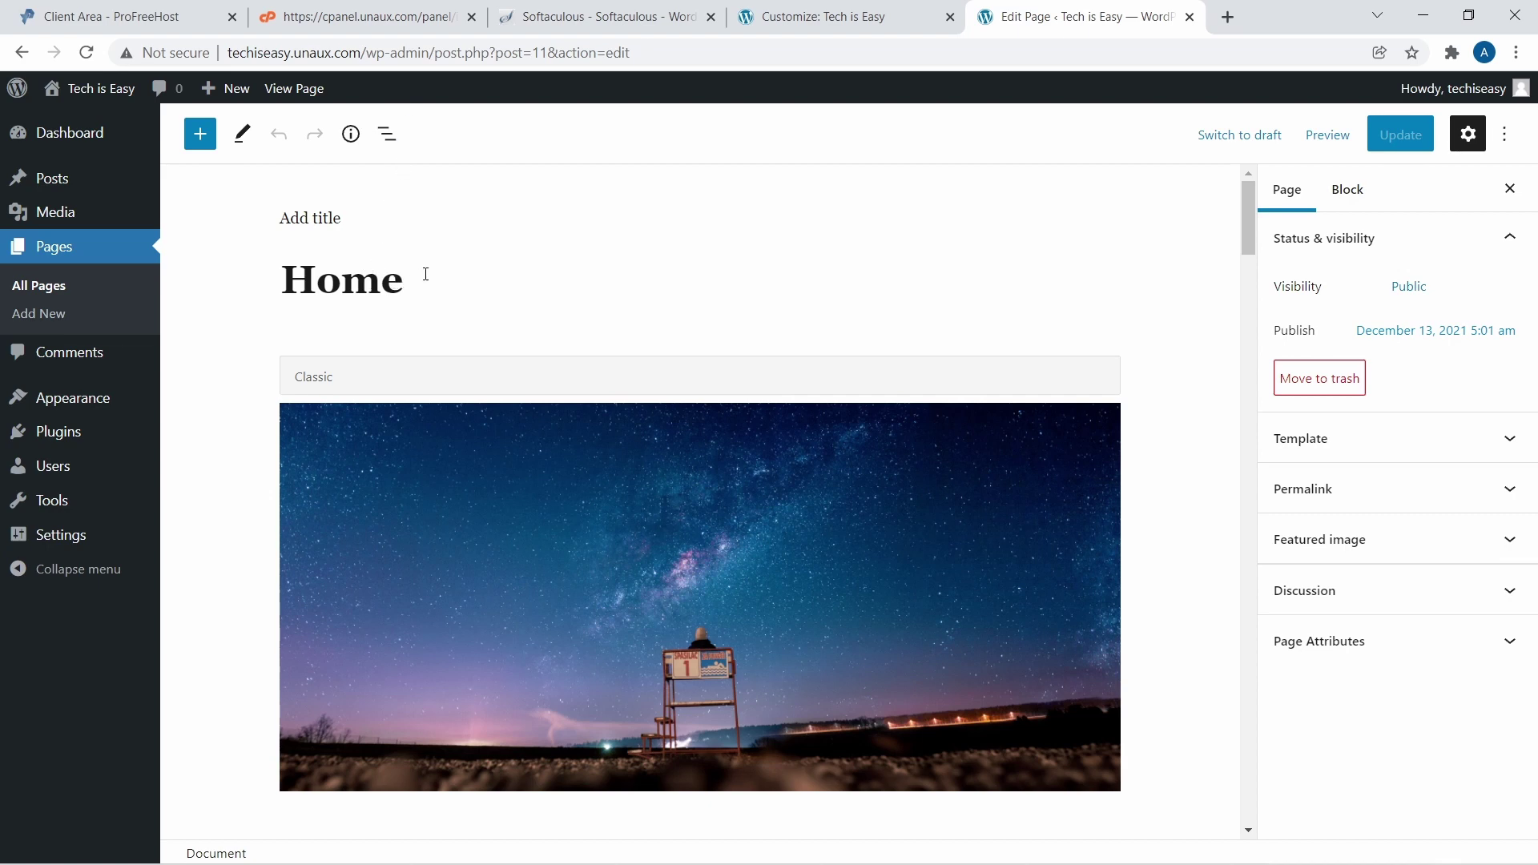
# Delete the night-sky image above the "Welcome To Enigma" heading on the Home page
pyautogui.scroll(-2, 405, 388)
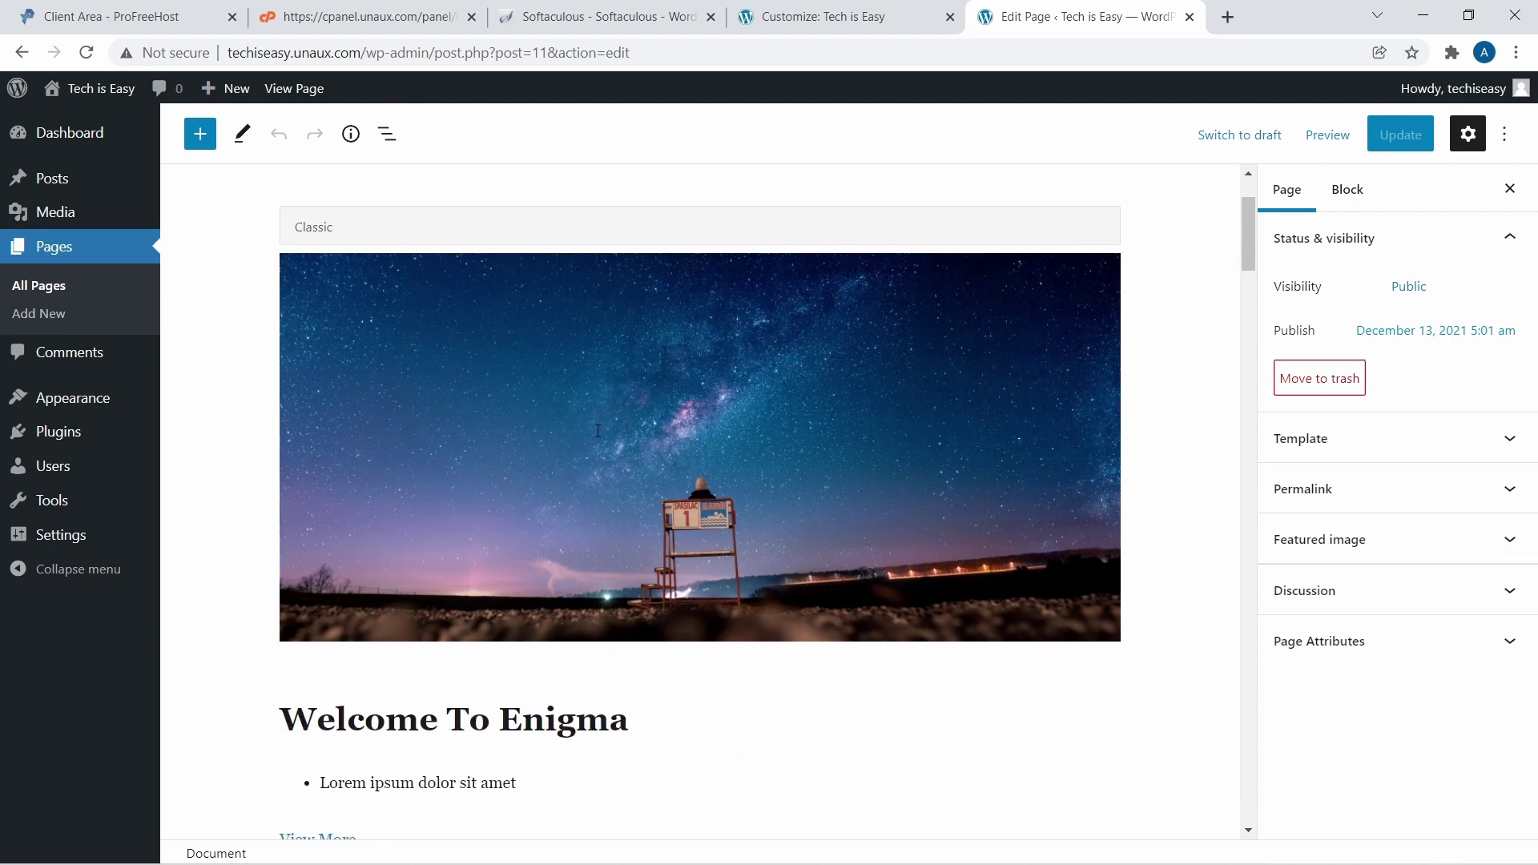
pyautogui.click(664, 428)
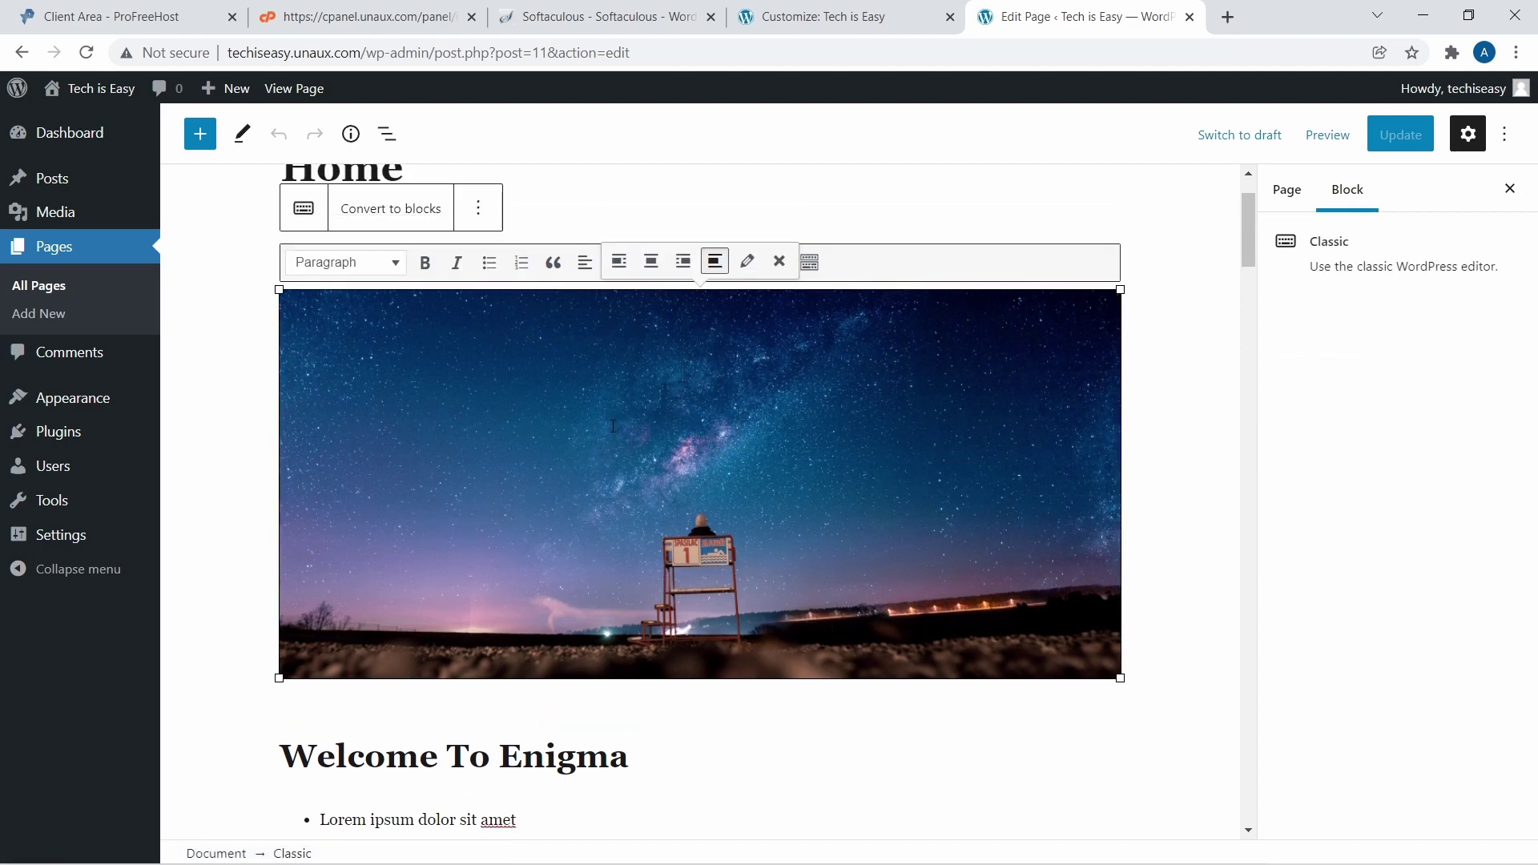
pyautogui.press('Delete')
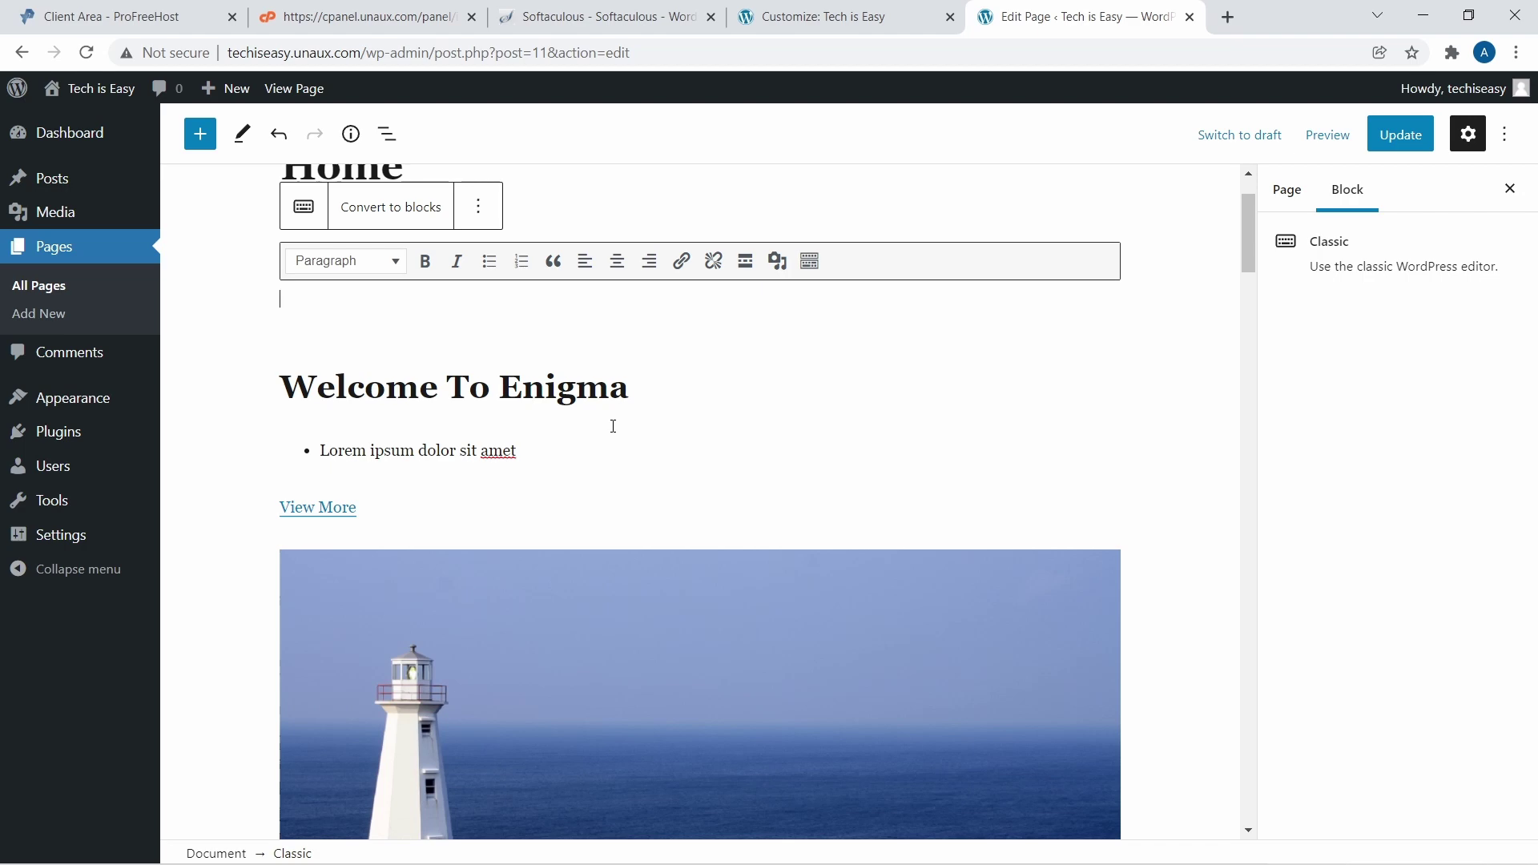
# Replace the "Lorem ipsum dolor sit amet" bullet under the "Welcome To Enigma" heading with "Hello"
pyautogui.moveTo(551, 459); pyautogui.dragTo(294, 463)
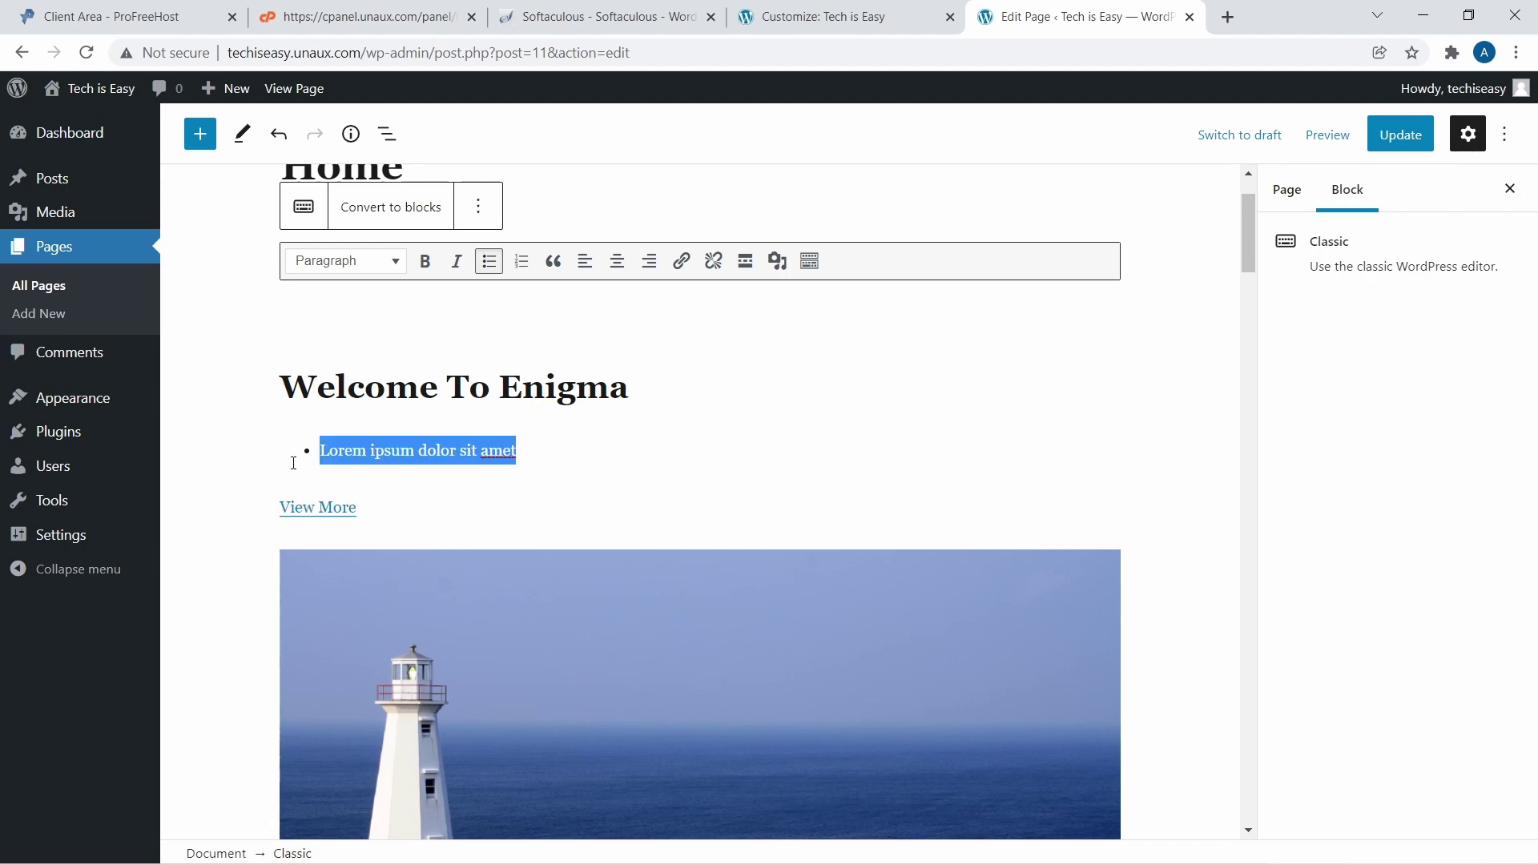
pyautogui.press('Delete')
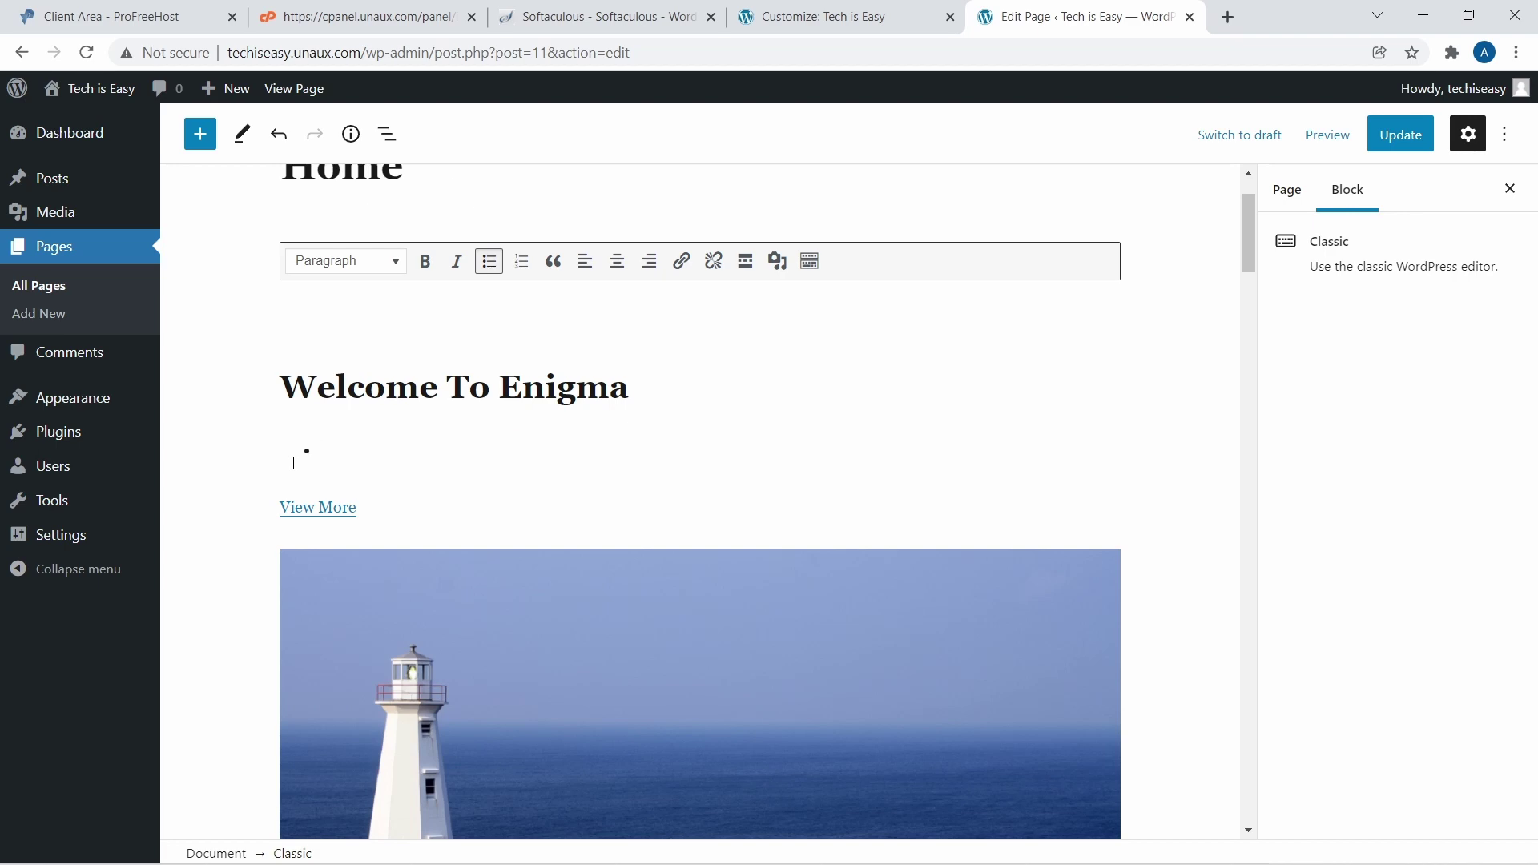
pyautogui.write('Hello')
# Replace the placeholder description under the Feature 1 heading with "Sub"
pyautogui.scroll(-8, 541, 401)
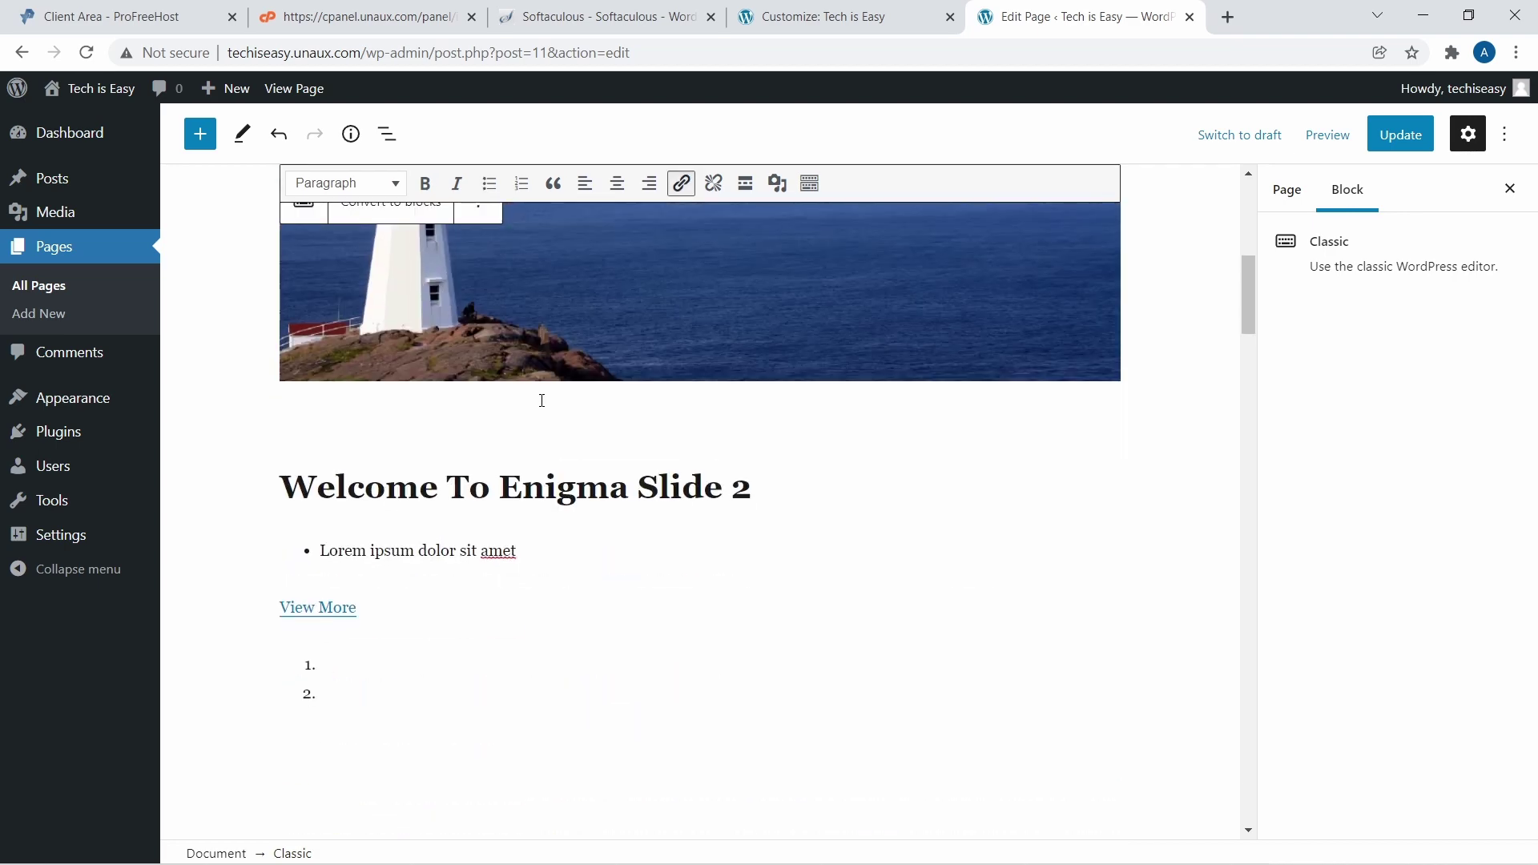
pyautogui.scroll(-5, 542, 401)
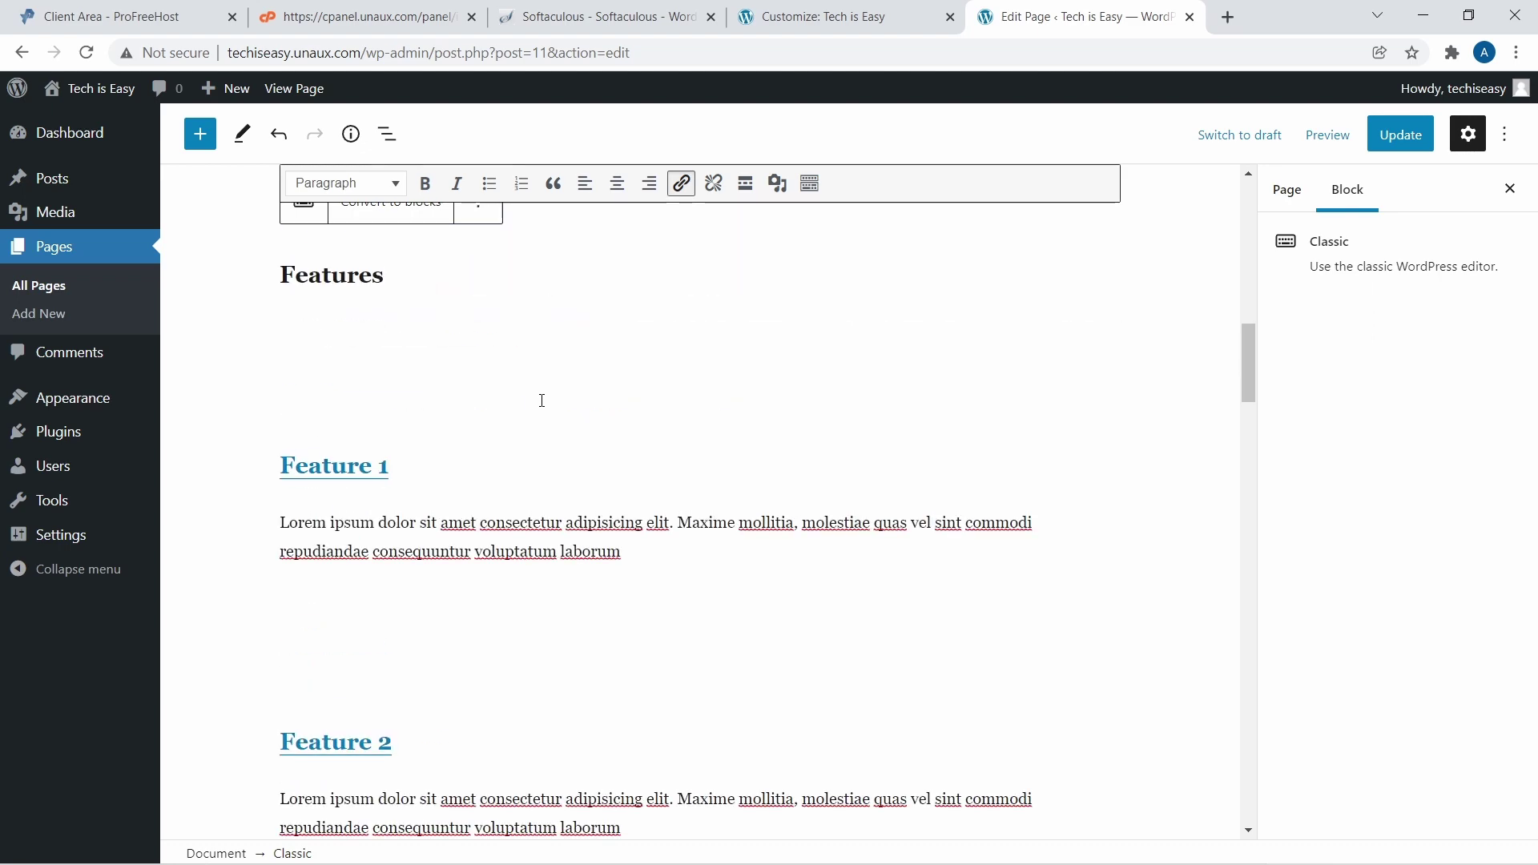
pyautogui.moveTo(622, 552); pyautogui.dragTo(280, 537)
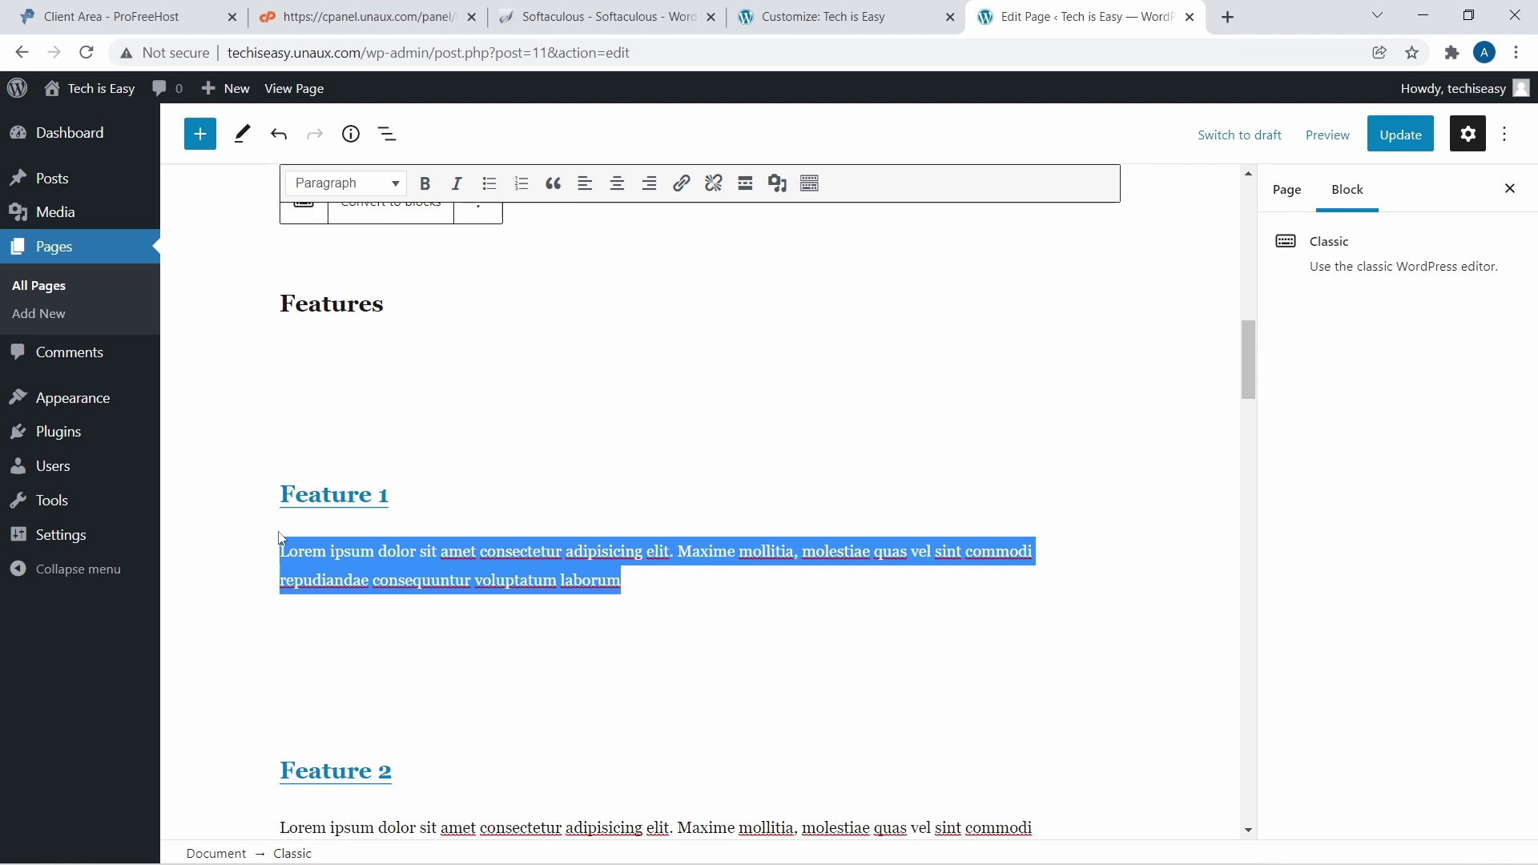
pyautogui.write('Subc')
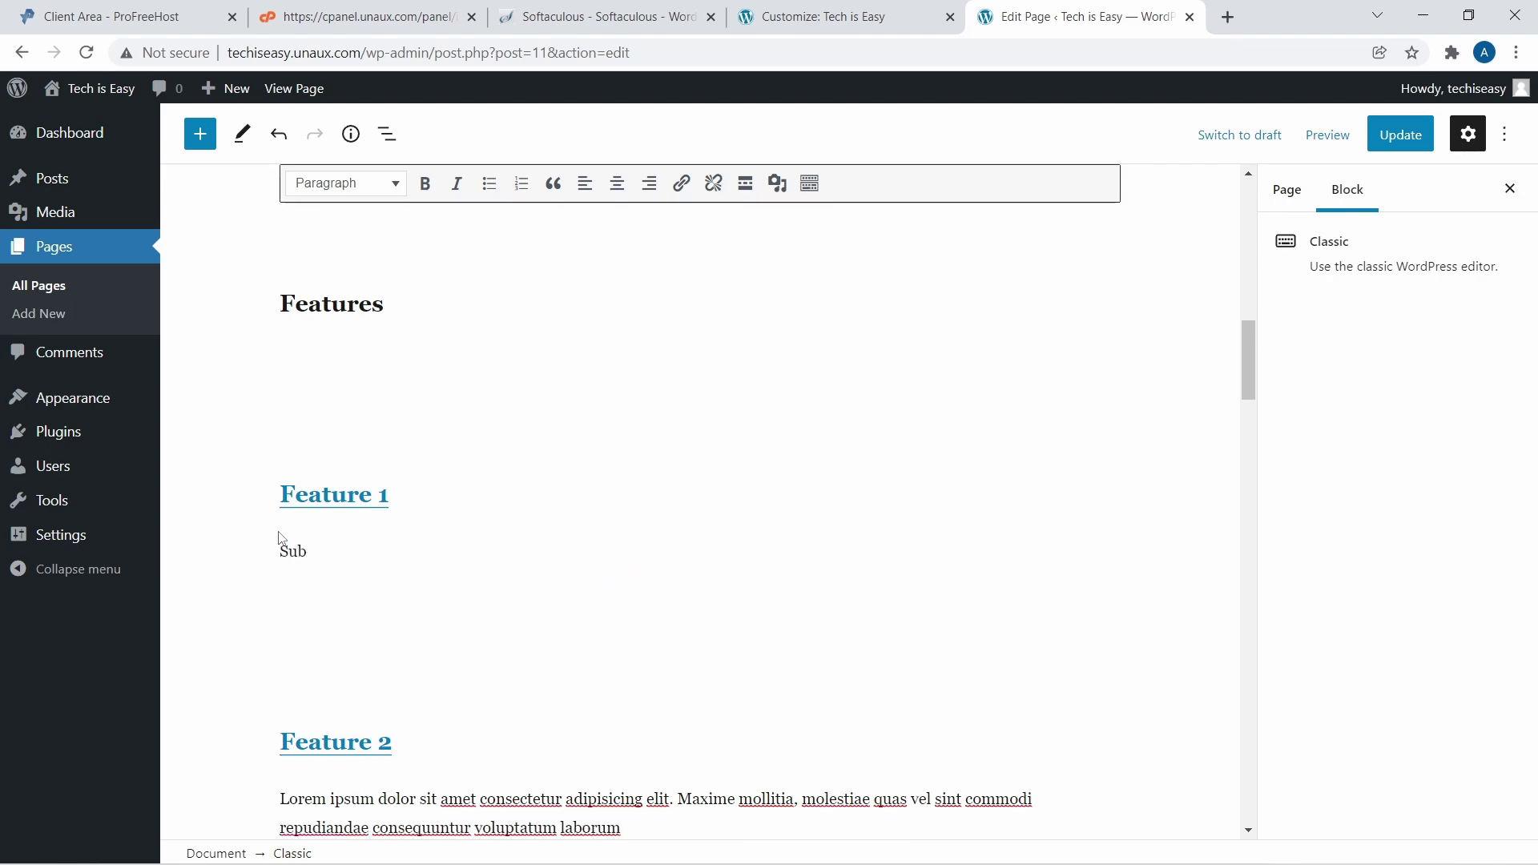
# Preview the edited Home page in a new tab and check it from the Feature 1 text down to the footer
pyautogui.scroll(-2, 453, 604)
pyautogui.scroll(-4, 394, 666)
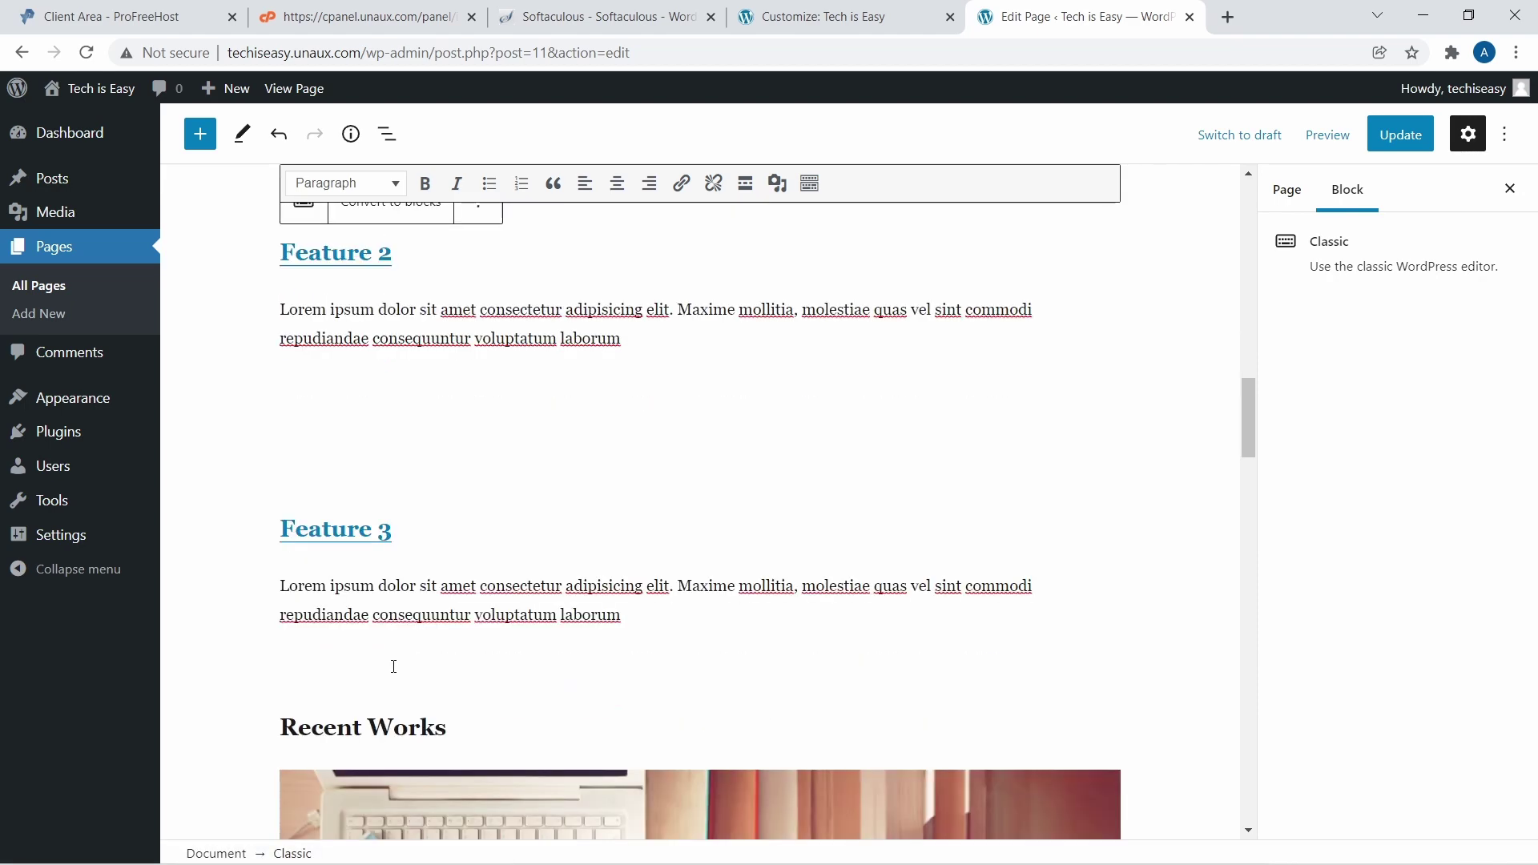
pyautogui.scroll(-10, 393, 667)
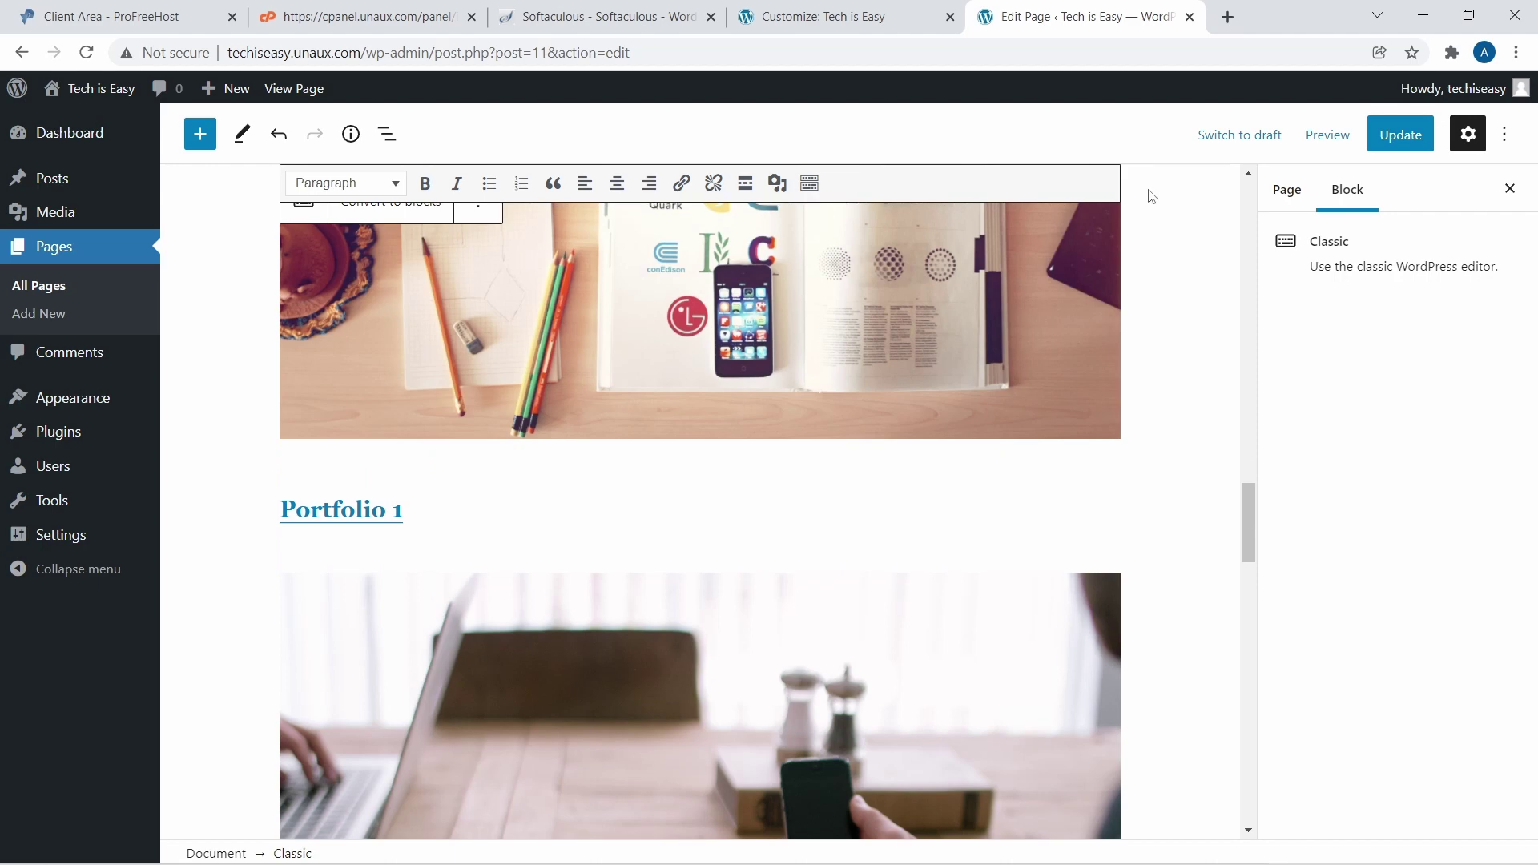
pyautogui.click(1326, 137)
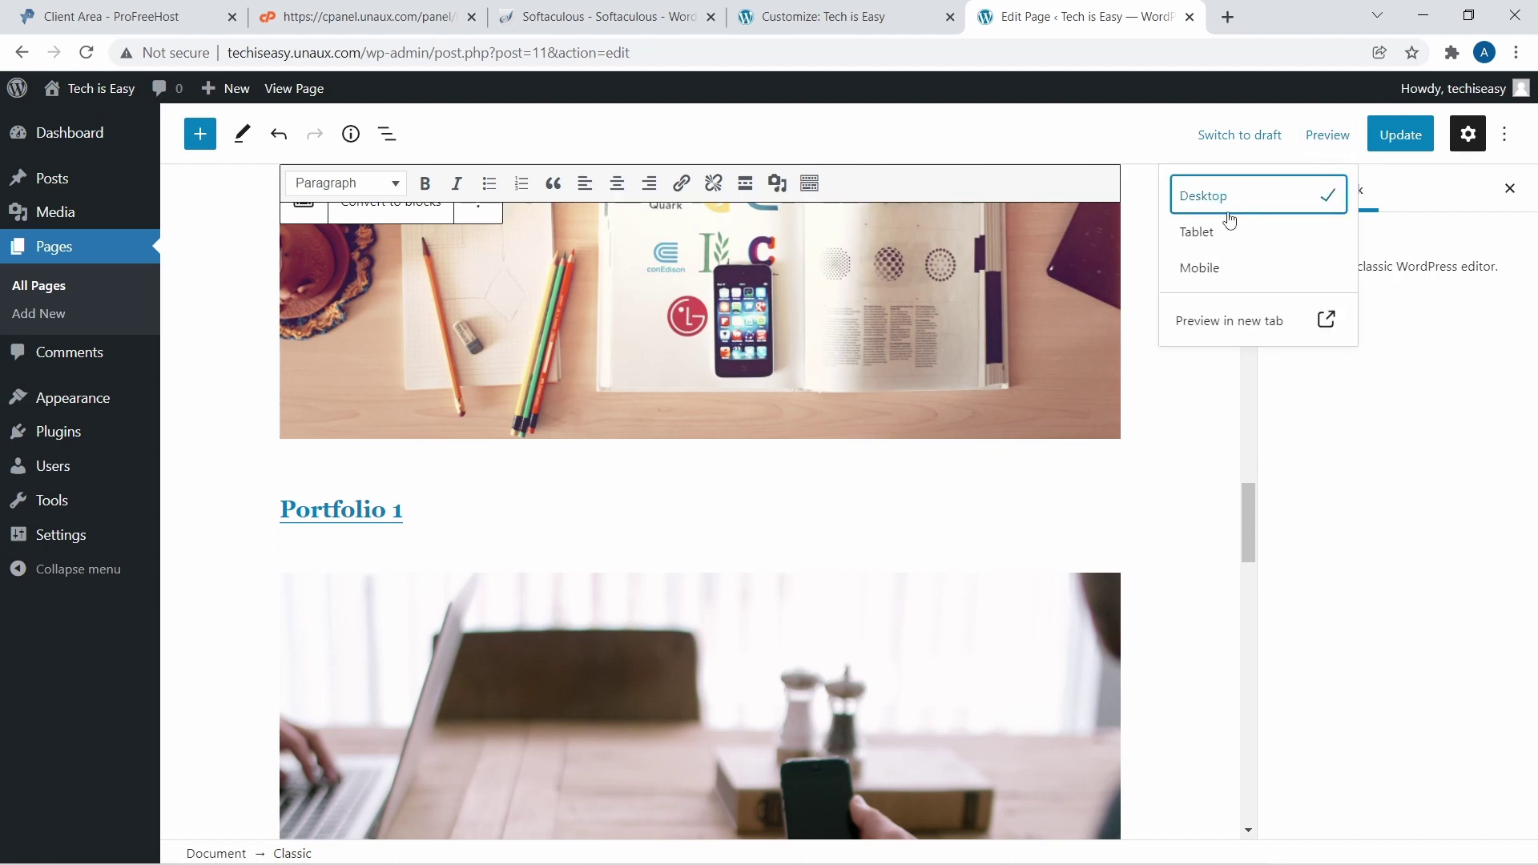
pyautogui.click(1234, 325)
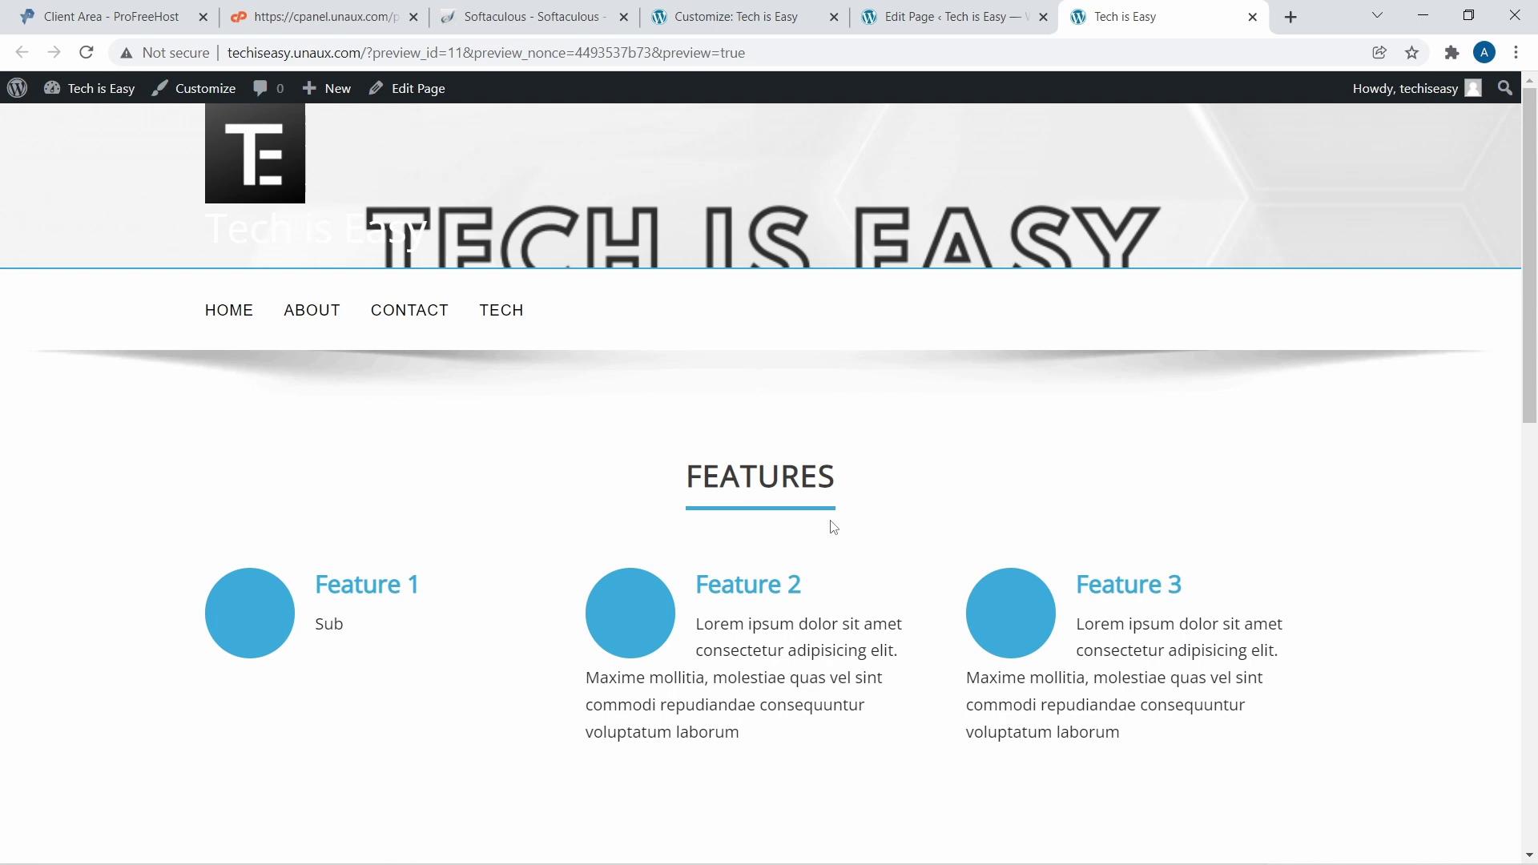
pyautogui.scroll(-2, 833, 527)
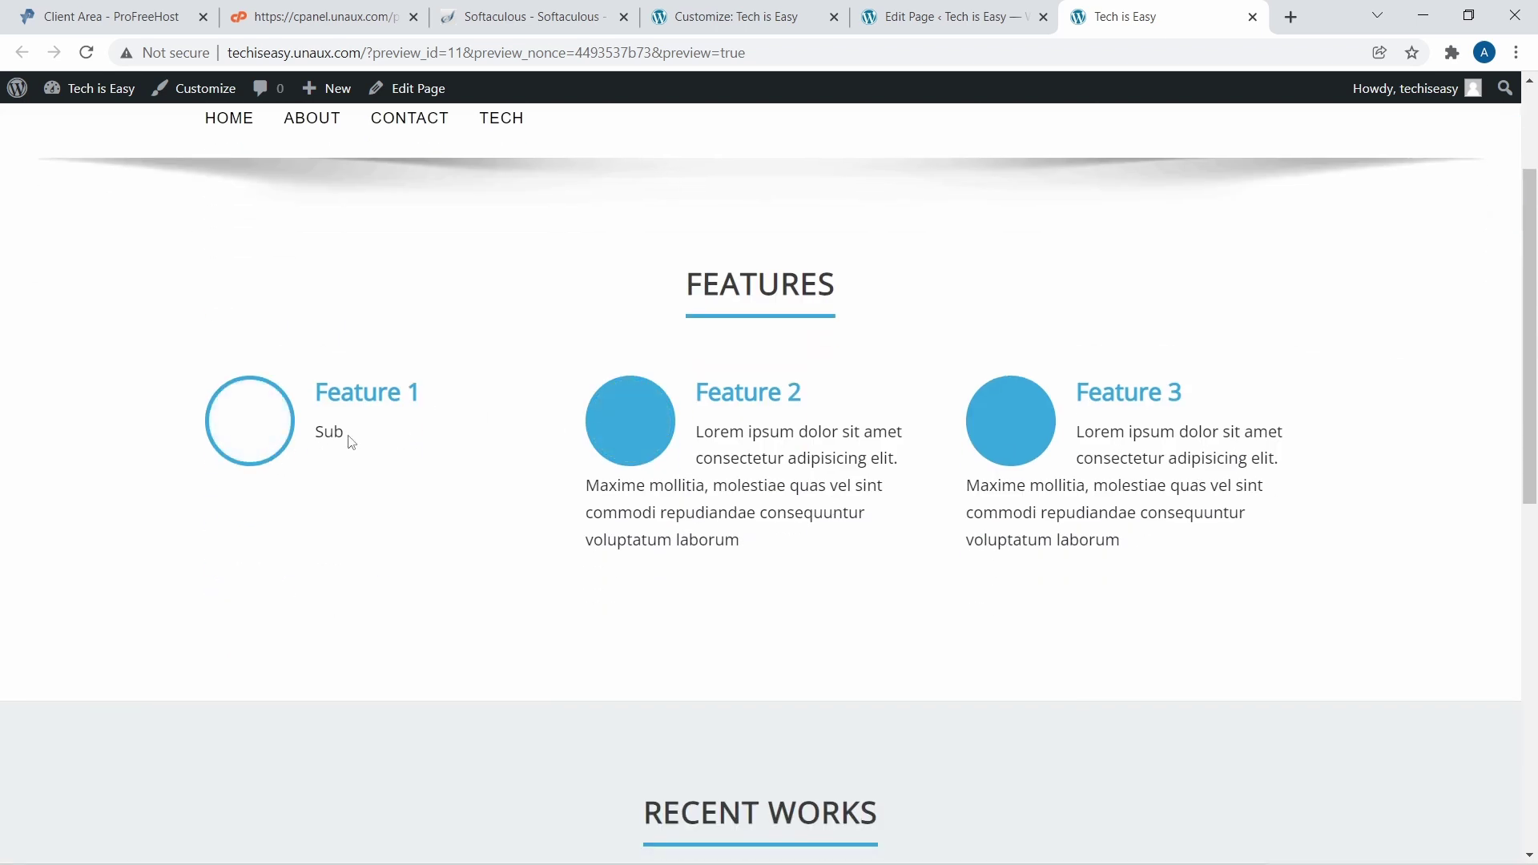
pyautogui.moveTo(347, 441); pyautogui.dragTo(307, 436)
pyautogui.scroll(-7, 422, 536)
pyautogui.scroll(-2, 424, 536)
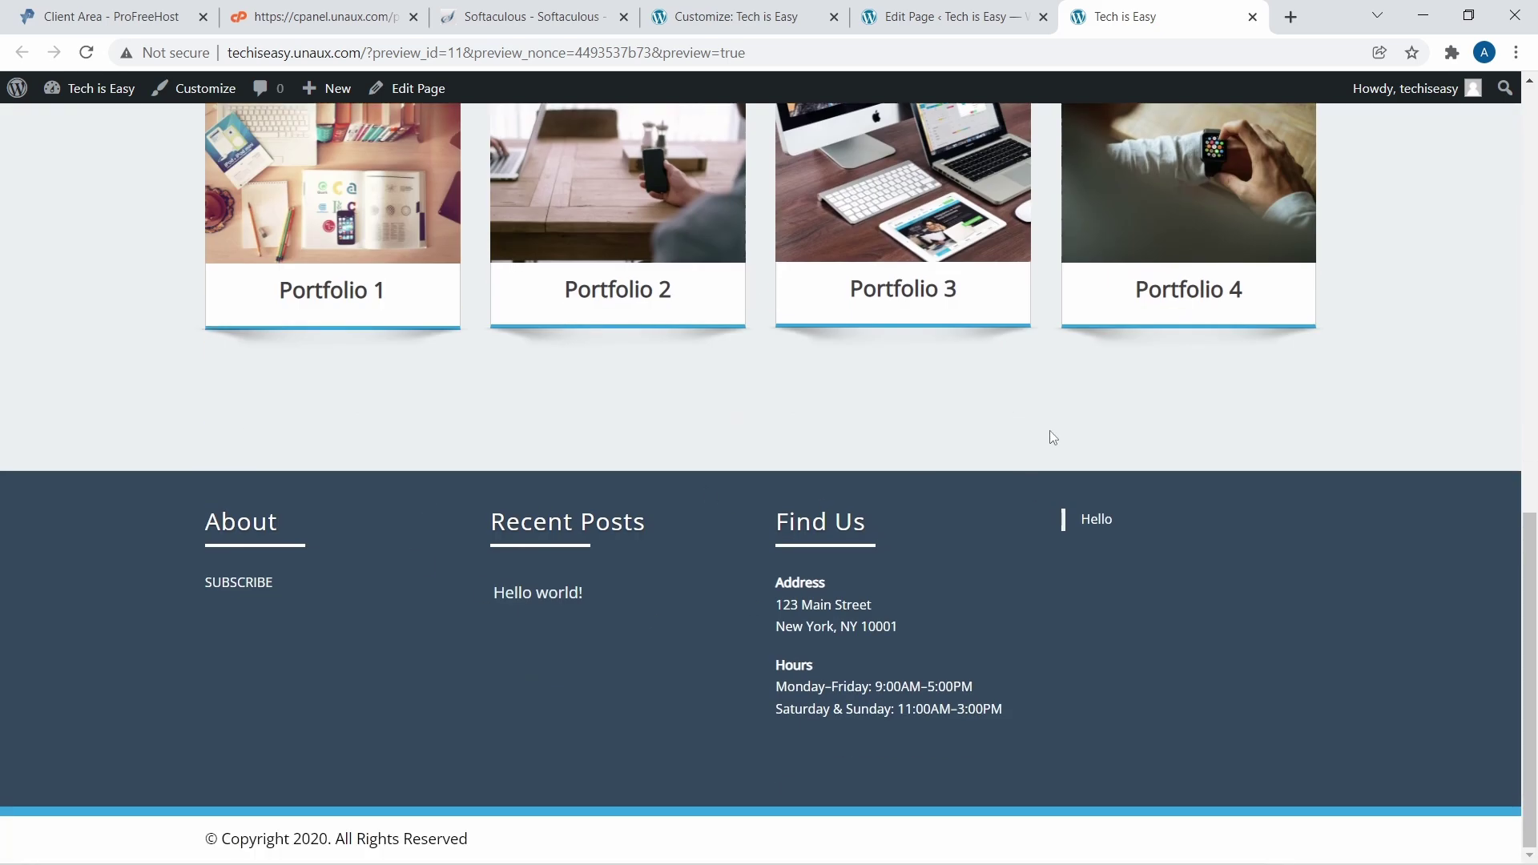
pyautogui.scroll(10, 1048, 424)
# Update the Home page with the edits in the page editor and visit techiseasy.unaux.com in a new browser tab
pyautogui.hotkey('ctrl', 'shift', 'Tab')
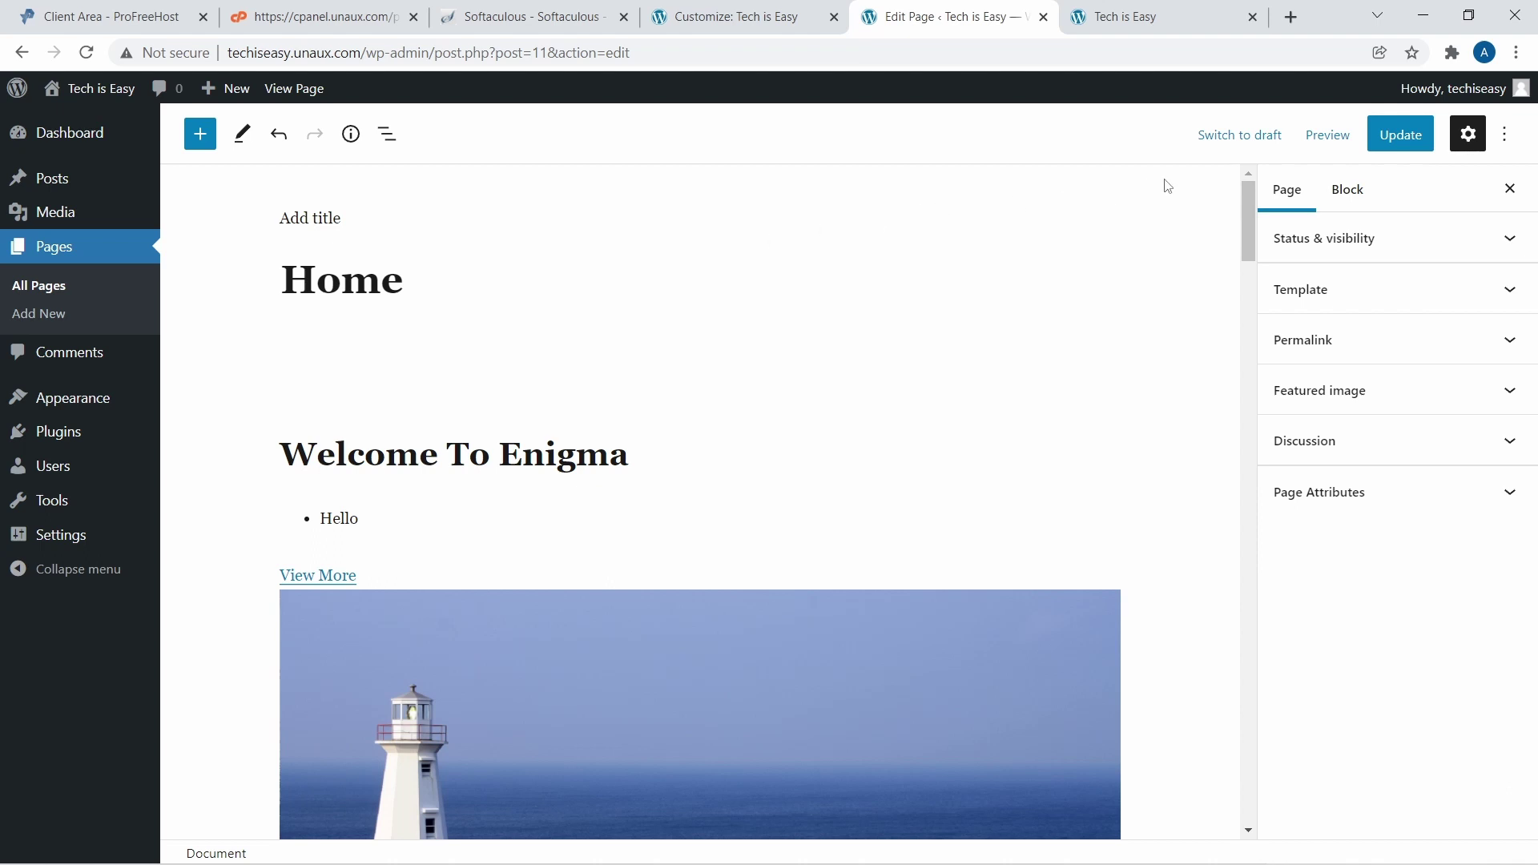
pyautogui.click(1387, 144)
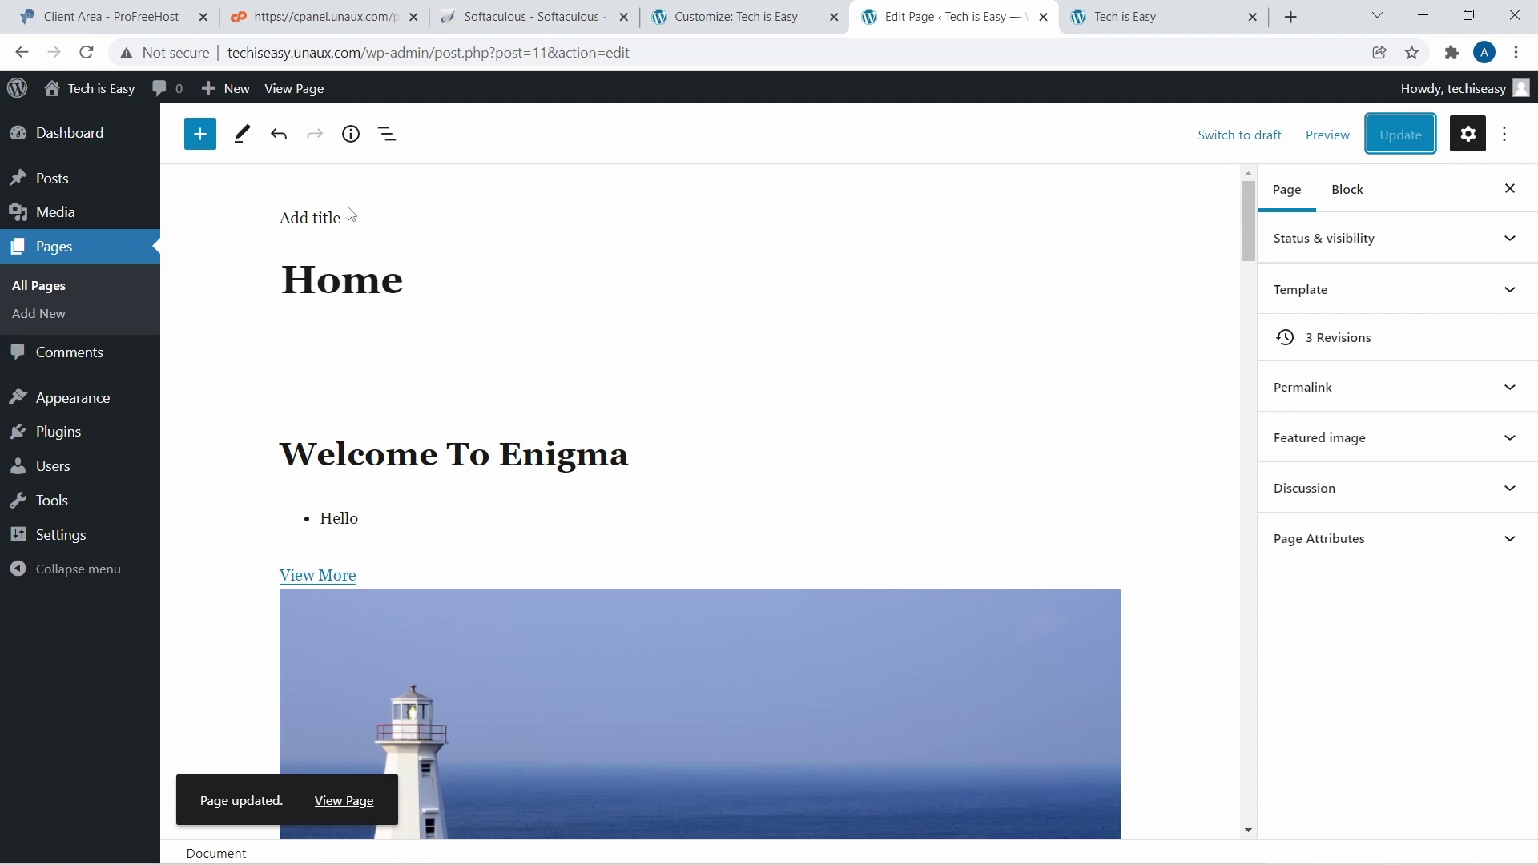
pyautogui.click(1289, 17)
pyautogui.write('techiseasy.unaux.com')
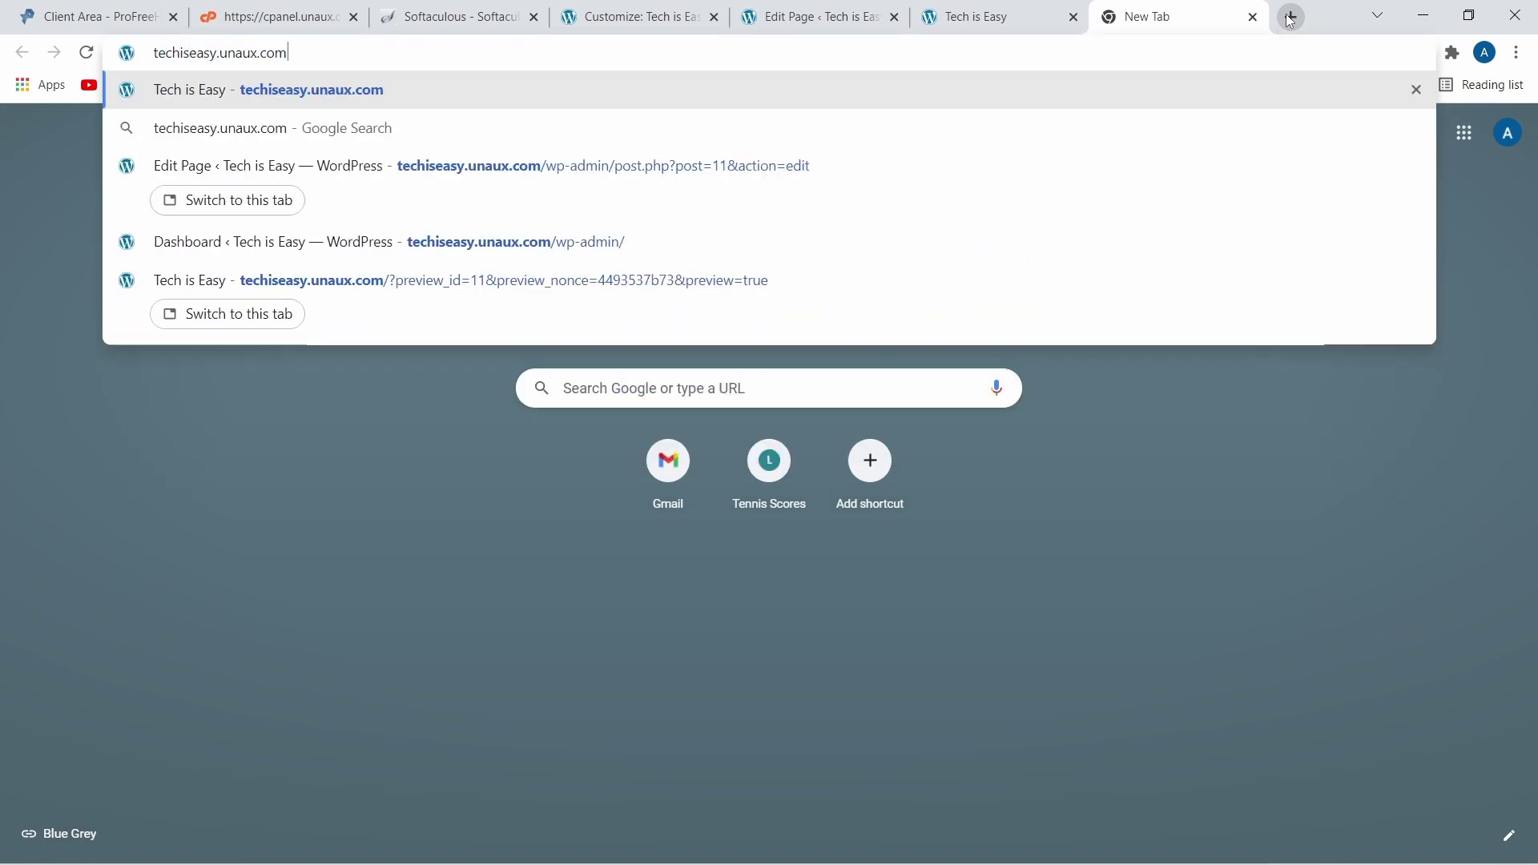
pyautogui.press('Return')
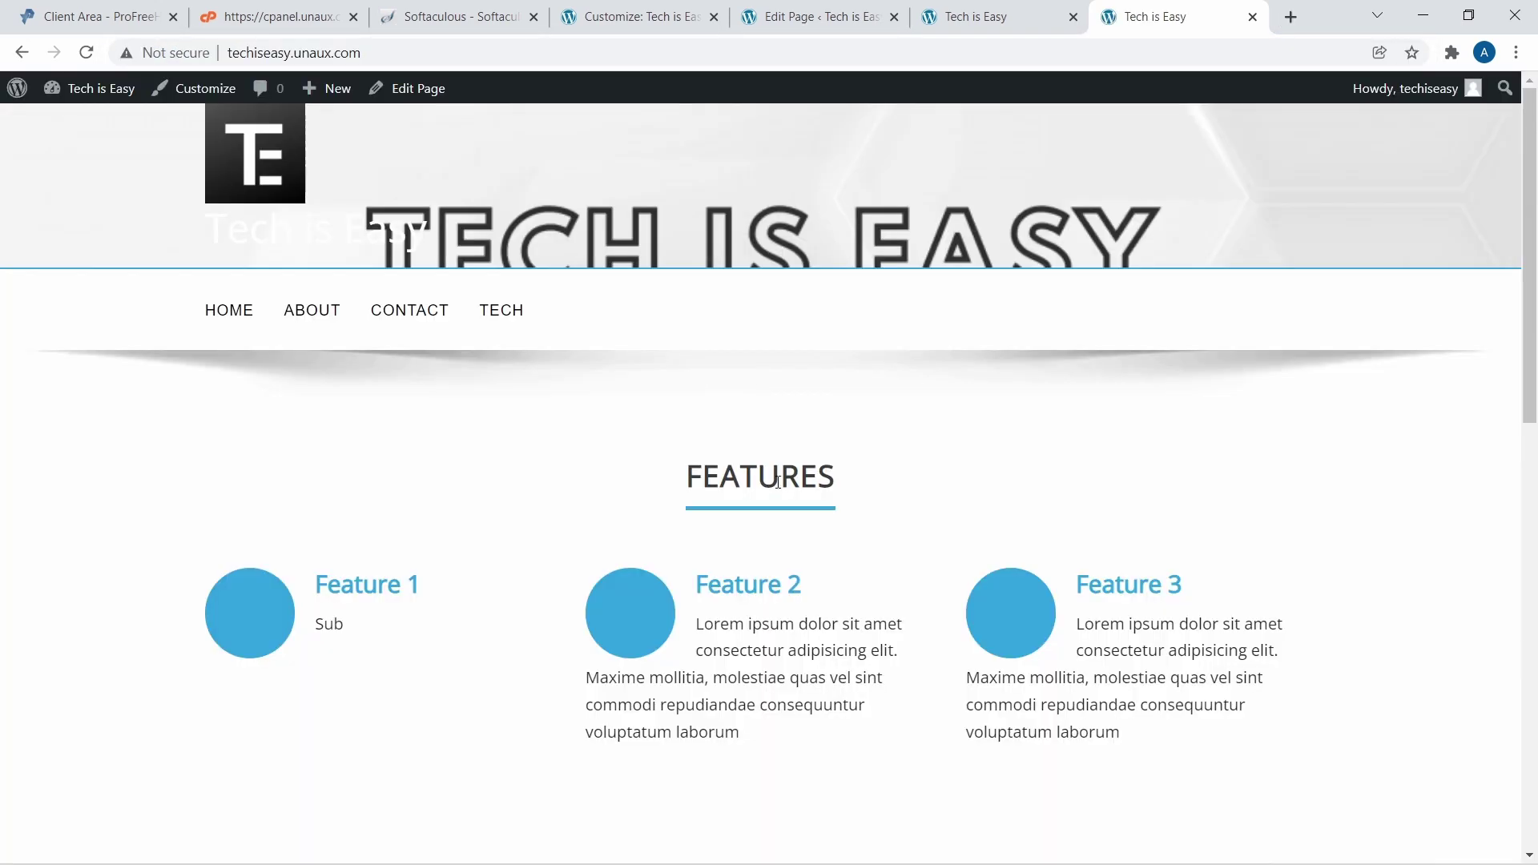